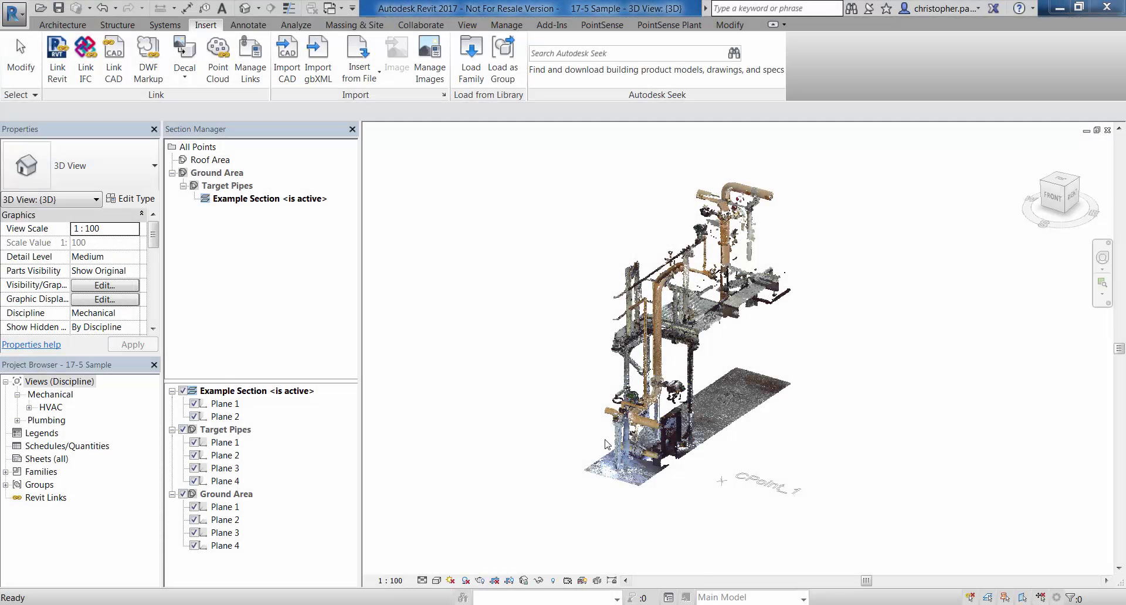
Examine which pipe fitting families are already loaded in the project.
{"action": "left_click", "coordinate": [6, 471]}
{"action": "left_click_drag", "start_coordinate": [155, 435], "coordinate": [166, 498]}
{"action": "left_click", "coordinate": [17, 445]}
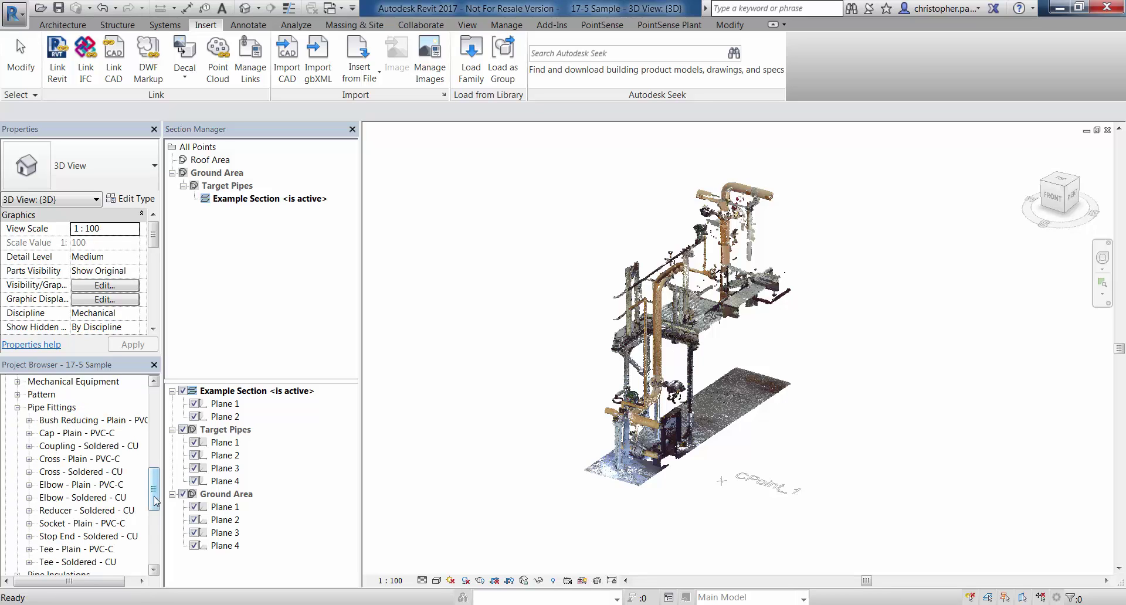
{"action": "scroll", "coordinate": [156, 501], "scroll_direction": "down", "scroll_amount": 1}
{"action": "left_click", "coordinate": [29, 472]}
{"action": "left_click", "coordinate": [29, 472]}
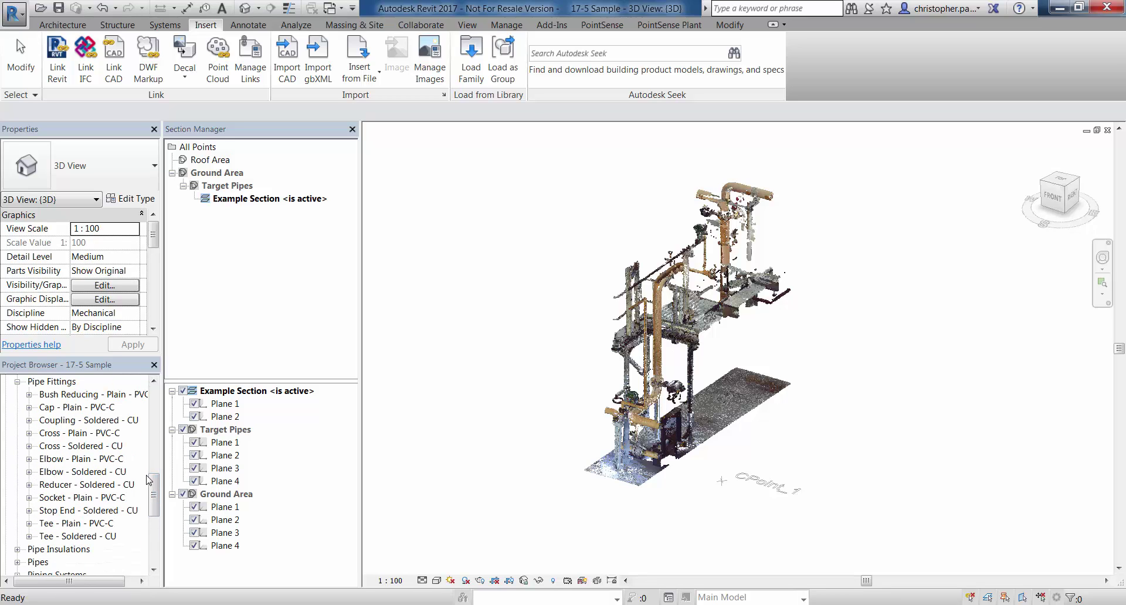
{"action": "left_click_drag", "start_coordinate": [154, 491], "coordinate": [158, 420]}
{"action": "left_click", "coordinate": [17, 511]}
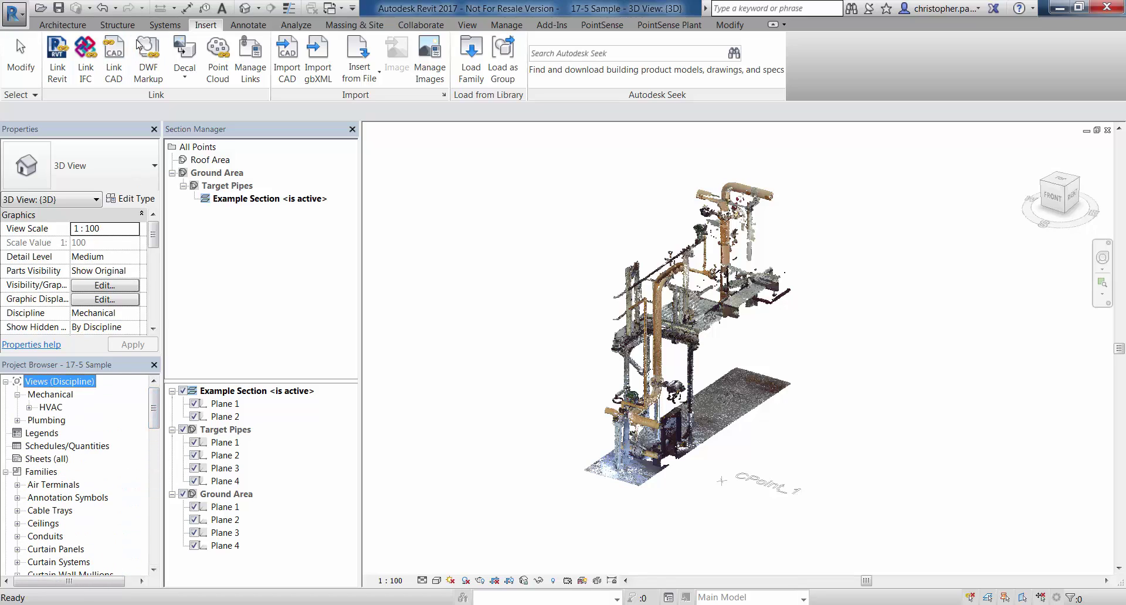
Browse the UK family library to the Pipe Fittings folder and close it without loading a family.
{"action": "left_click", "coordinate": [470, 66]}
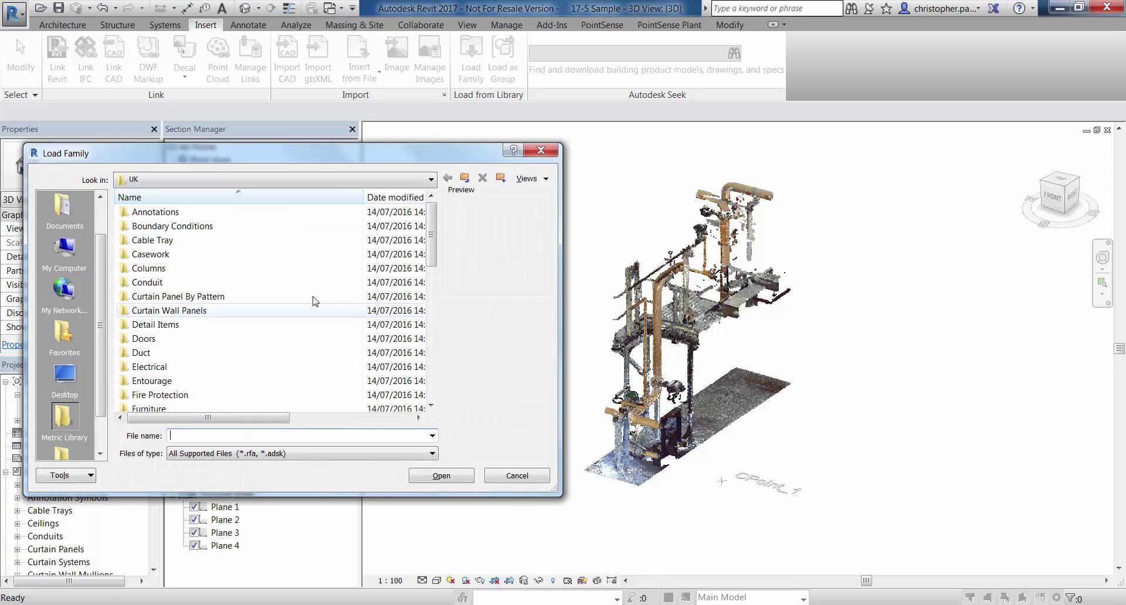
{"action": "scroll", "coordinate": [436, 252], "scroll_direction": "down", "scroll_amount": 1}
{"action": "scroll", "coordinate": [436, 252], "scroll_direction": "down", "scroll_amount": 3}
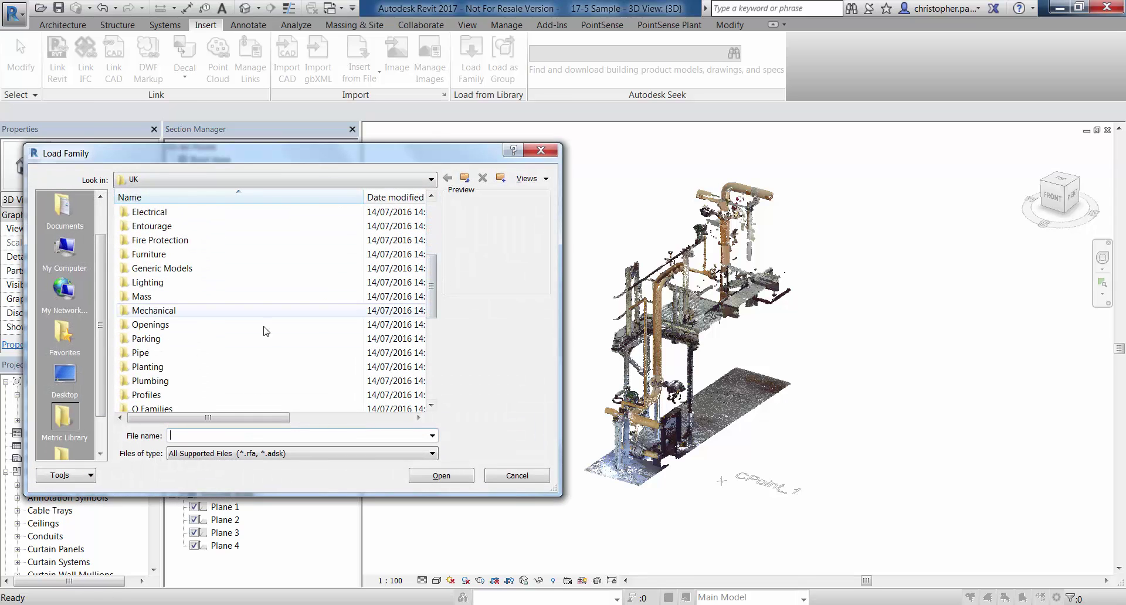
{"action": "double_click", "coordinate": [157, 356]}
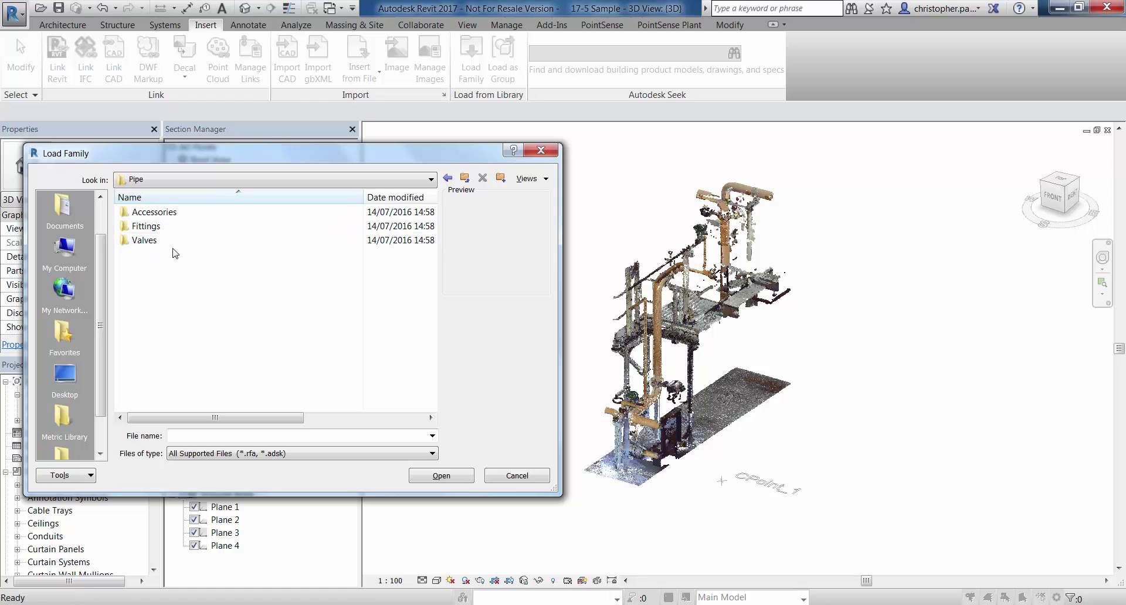
{"action": "double_click", "coordinate": [170, 227]}
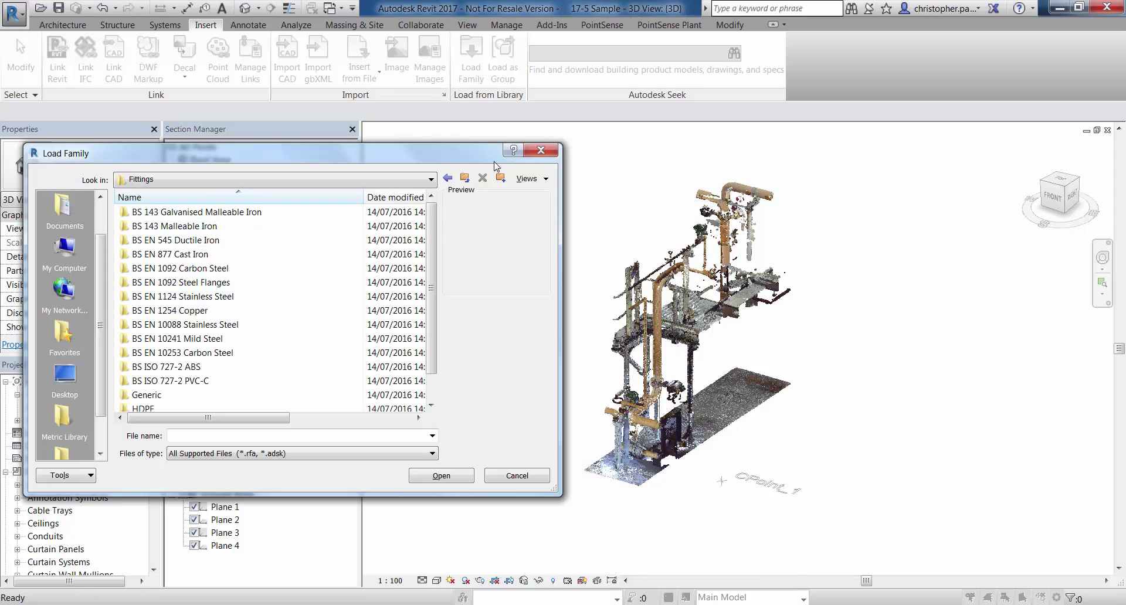
{"action": "left_click", "coordinate": [540, 151]}
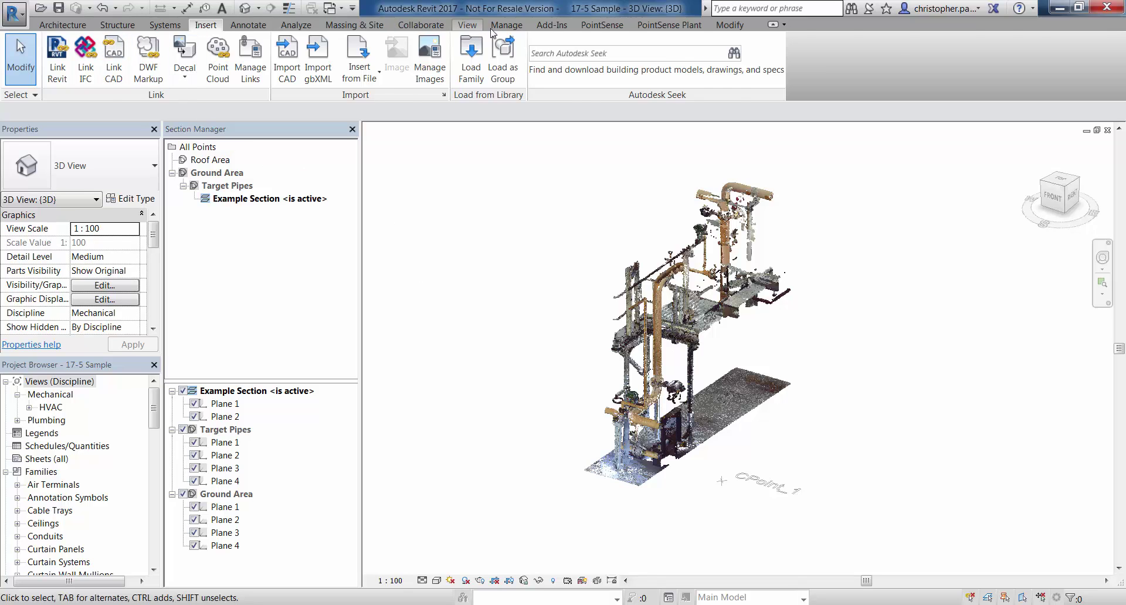
Start PointSense's Load MEP Families and set its library path to the Pipe folder of the UK library.
{"action": "left_click", "coordinate": [602, 27]}
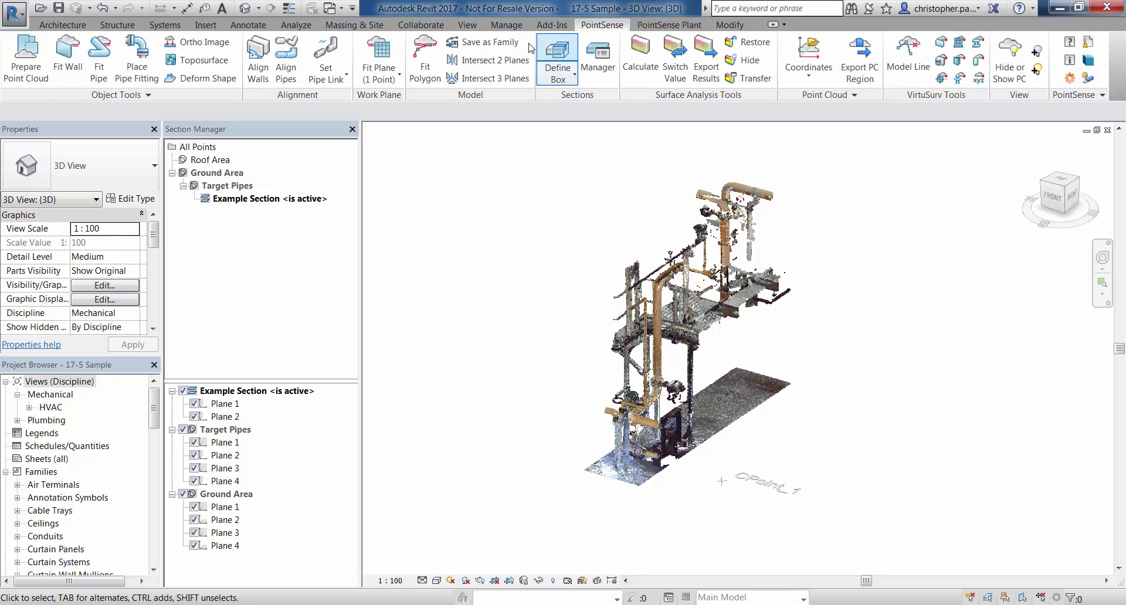
{"action": "left_click", "coordinate": [148, 97]}
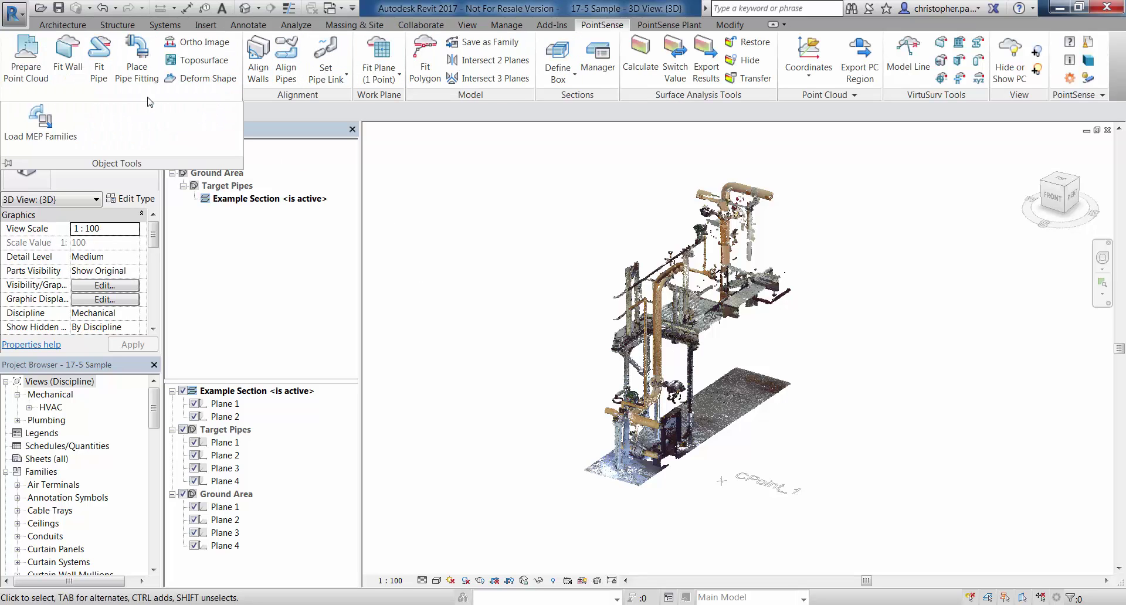
{"action": "left_click", "coordinate": [56, 129]}
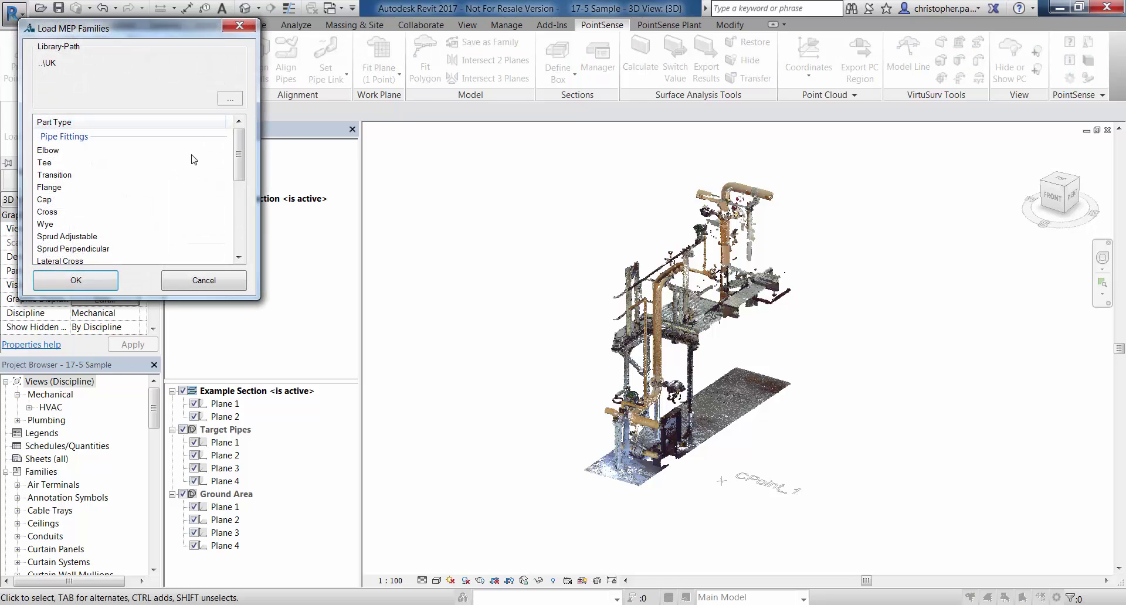
{"action": "left_click_drag", "start_coordinate": [182, 37], "coordinate": [535, 134]}
{"action": "left_click_drag", "start_coordinate": [592, 251], "coordinate": [595, 226]}
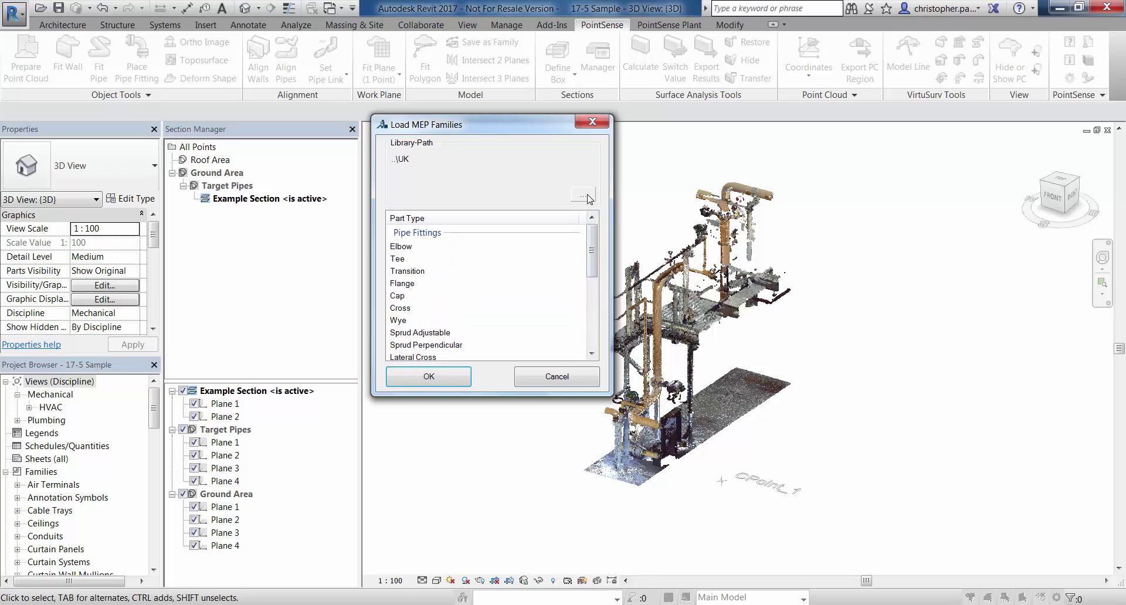
{"action": "left_click", "coordinate": [588, 199]}
{"action": "left_click_drag", "start_coordinate": [588, 223], "coordinate": [589, 271]}
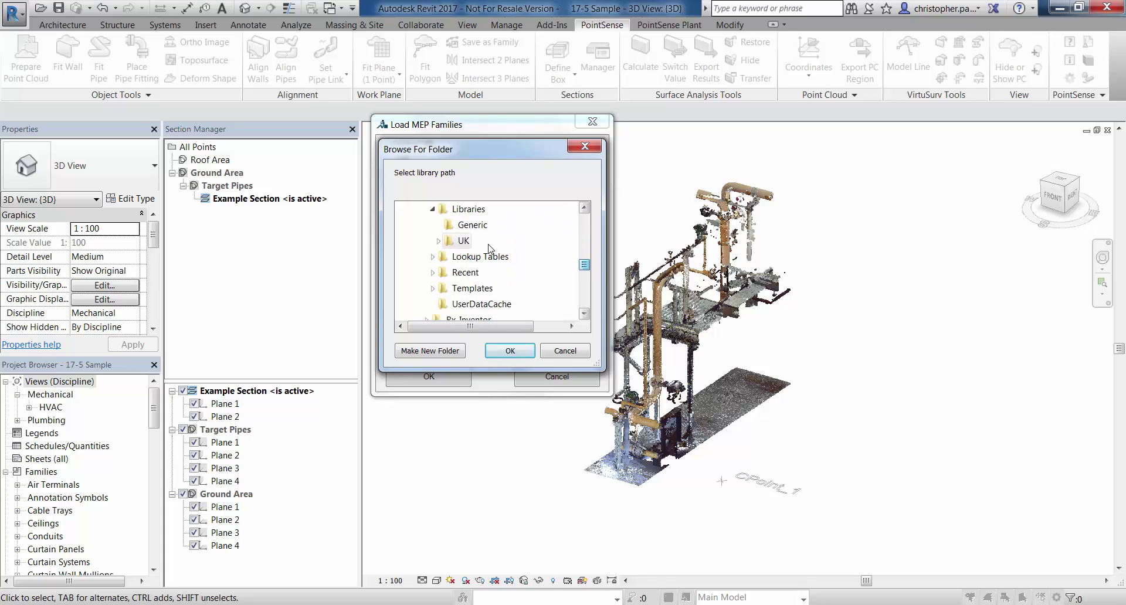
{"action": "left_click", "coordinate": [438, 242]}
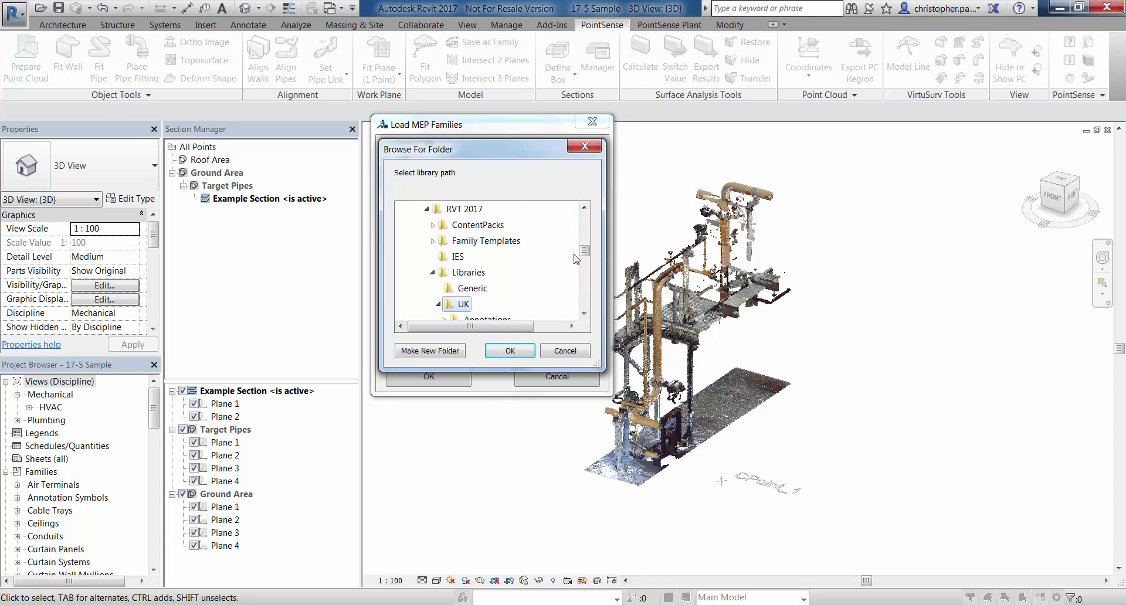
{"action": "left_click", "coordinate": [585, 314]}
{"action": "left_click", "coordinate": [585, 314]}
{"action": "left_click", "coordinate": [585, 314]}
{"action": "left_click", "coordinate": [585, 314]}
{"action": "left_click", "coordinate": [585, 314]}
{"action": "left_click", "coordinate": [585, 314]}
{"action": "left_click", "coordinate": [585, 314]}
{"action": "left_click", "coordinate": [585, 314]}
{"action": "left_click", "coordinate": [584, 313]}
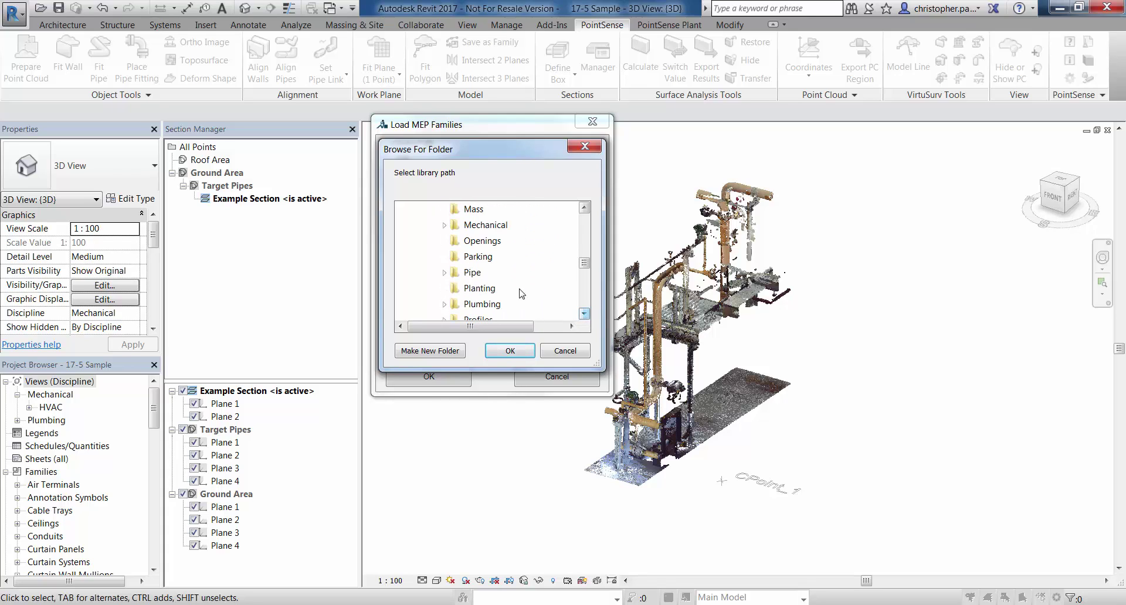
{"action": "double_click", "coordinate": [476, 271]}
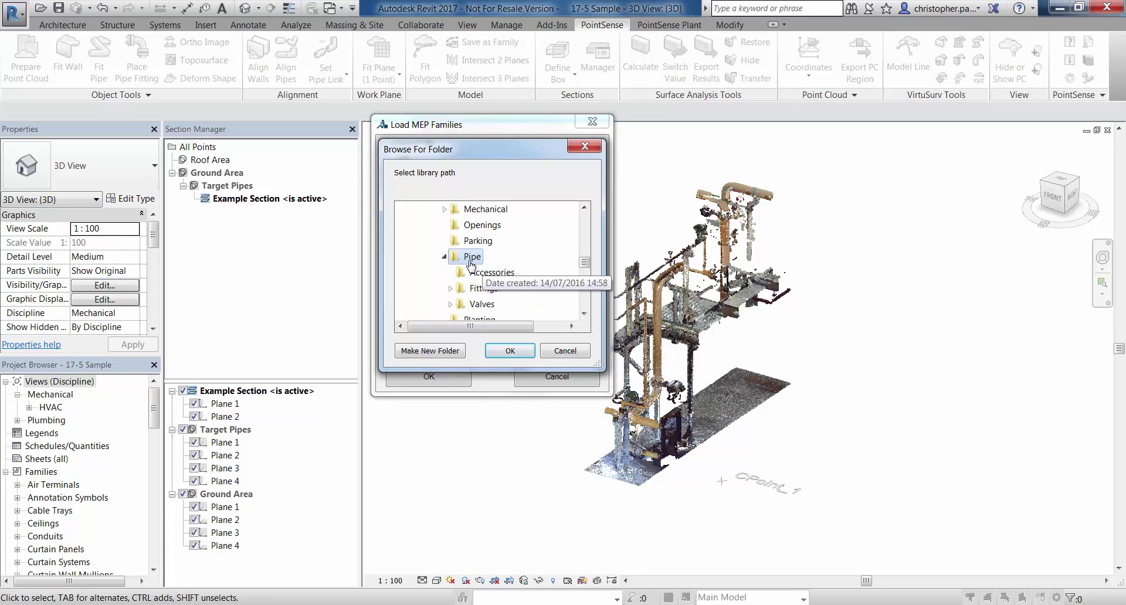
{"action": "left_click", "coordinate": [509, 351]}
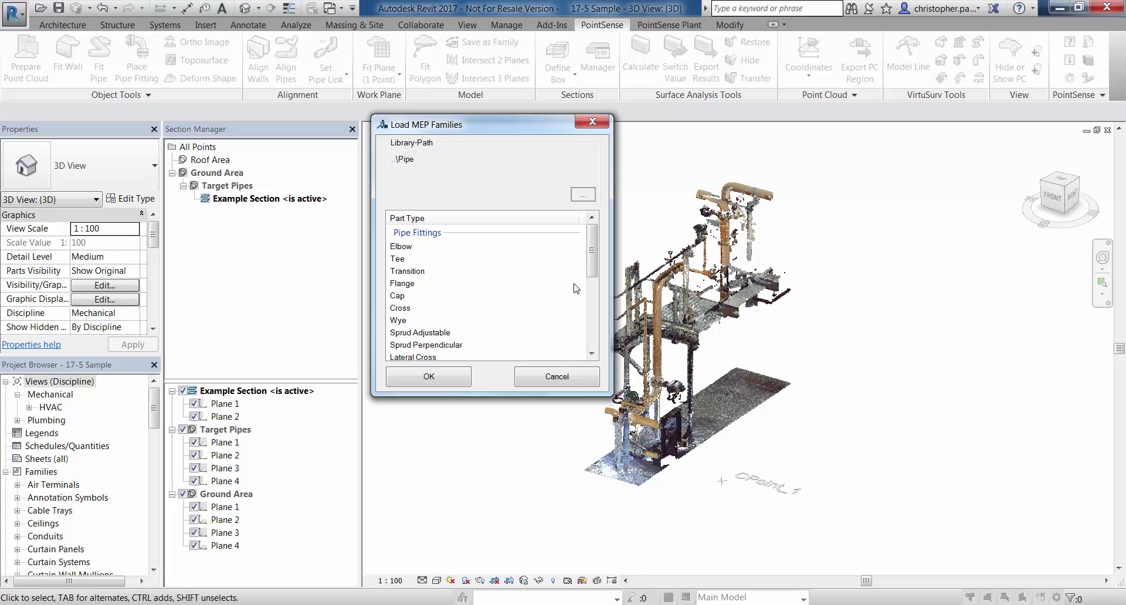
Load all pipe fitting families of the Elbow part type from the chosen library.
{"action": "left_click", "coordinate": [402, 249]}
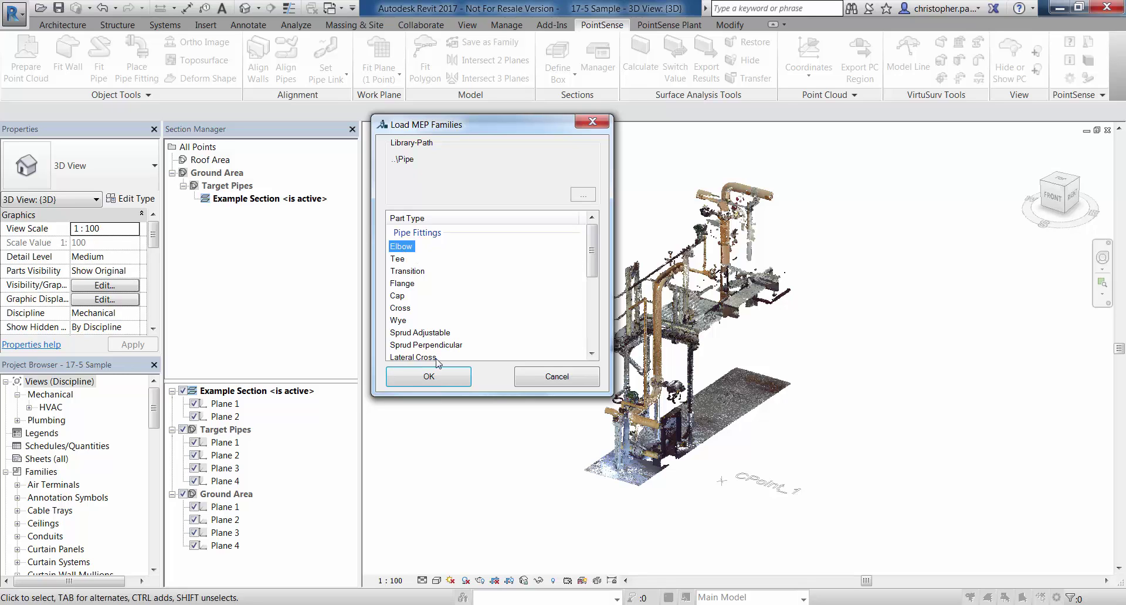
{"action": "left_click", "coordinate": [429, 378]}
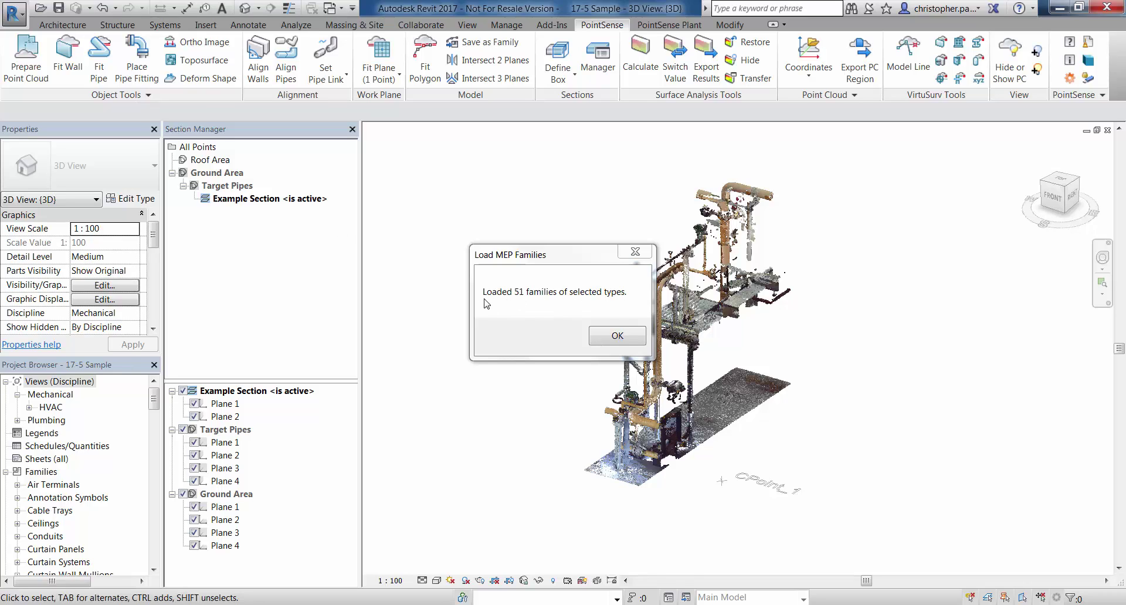
{"action": "left_click", "coordinate": [611, 336]}
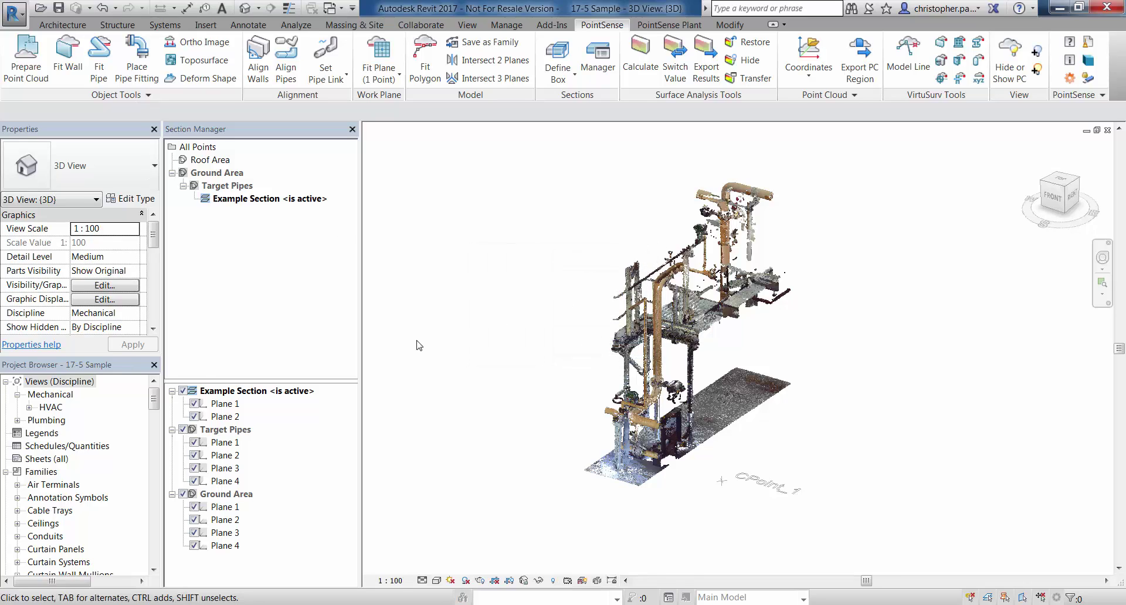
{"action": "mouse_move", "coordinate": [152, 401]}
{"action": "left_mouse_down"}
{"action": "mouse_move", "coordinate": [155, 529]}
{"action": "mouse_move", "coordinate": [157, 399]}
{"action": "left_mouse_up"}
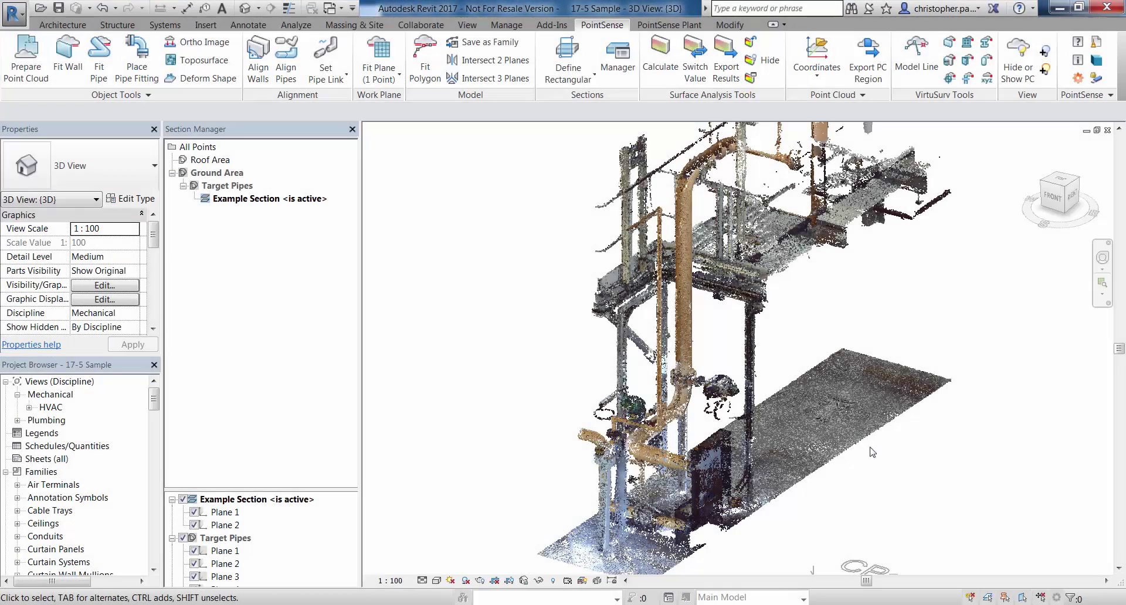
Set the 3D view's scale to 1:20 and its detail level to Fine.
{"action": "middle_click_drag", "start_coordinate": [850, 435], "coordinate": [809, 416]}
{"action": "scroll", "coordinate": [716, 399], "scroll_direction": "up", "scroll_amount": 3}
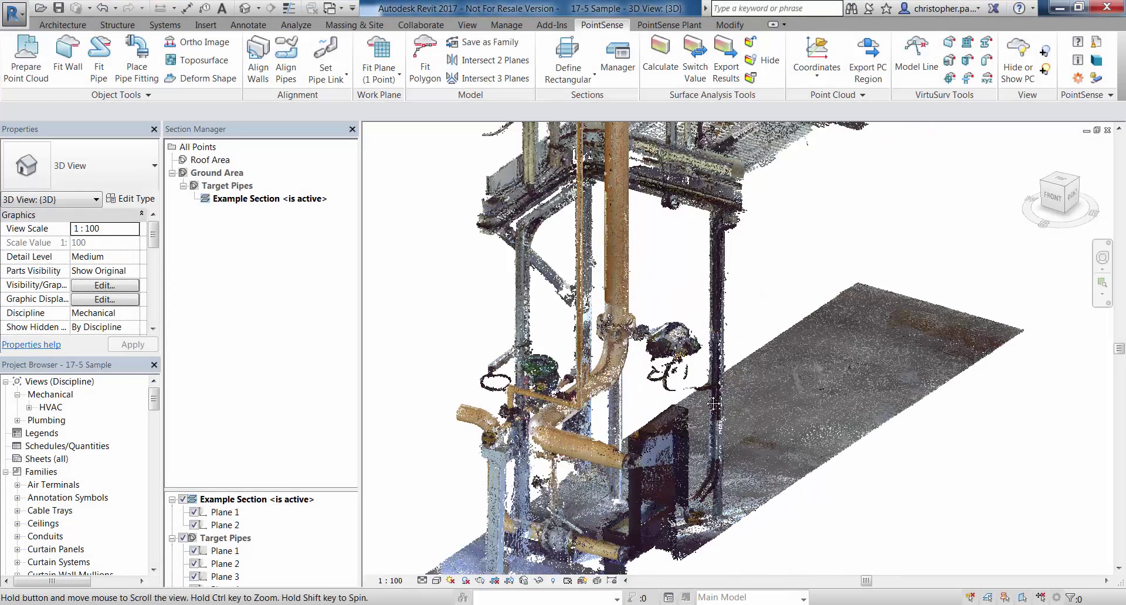
{"action": "left_click", "coordinate": [386, 583]}
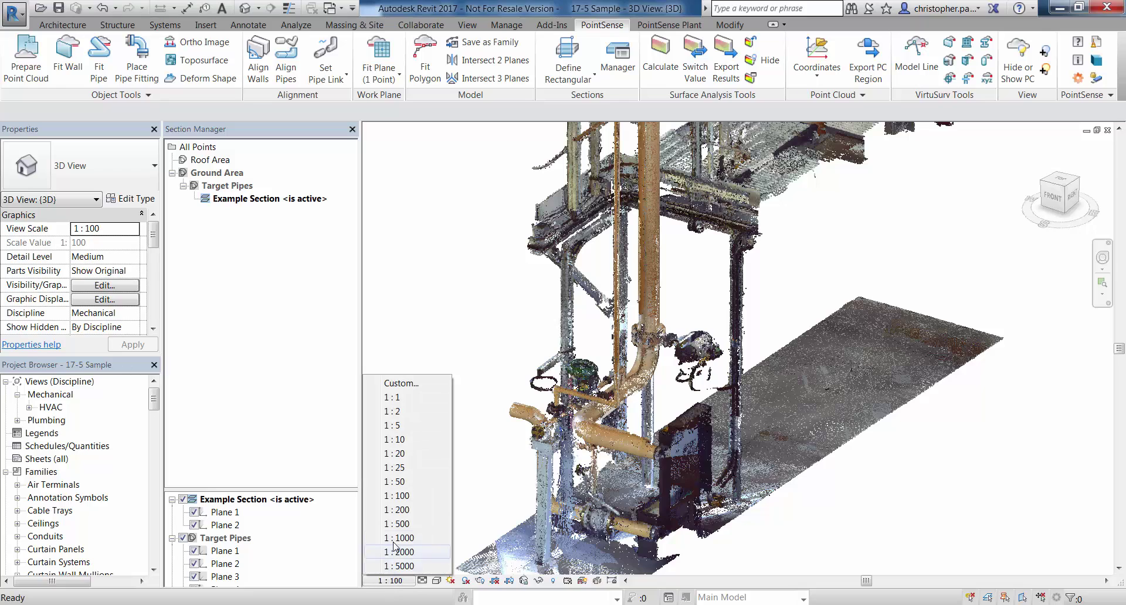
{"action": "left_click", "coordinate": [409, 453]}
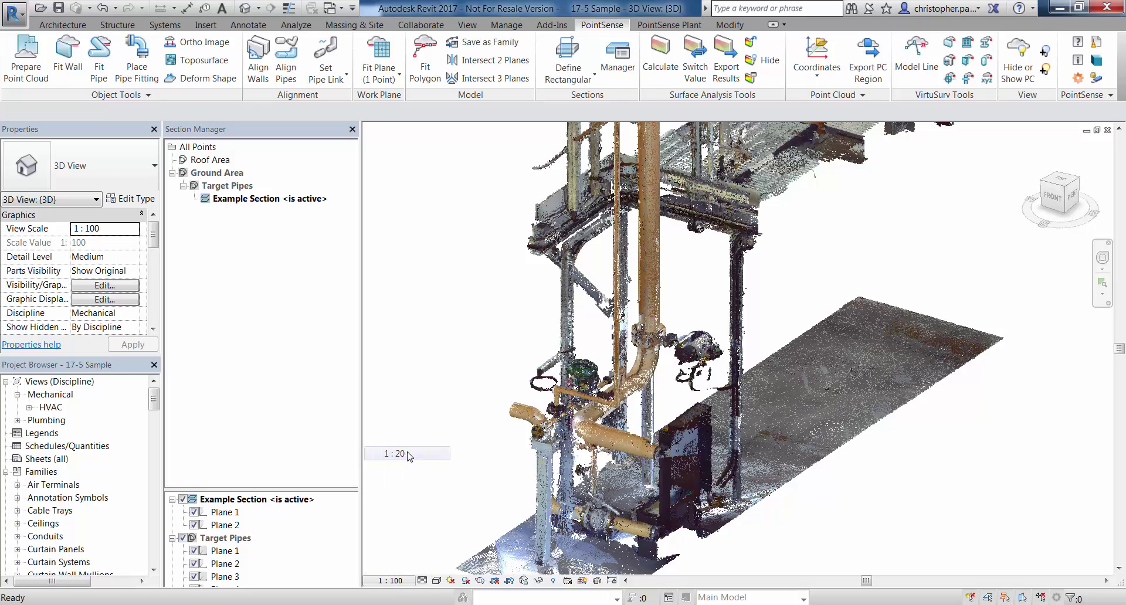
{"action": "left_click", "coordinate": [424, 581]}
{"action": "left_click", "coordinate": [440, 567]}
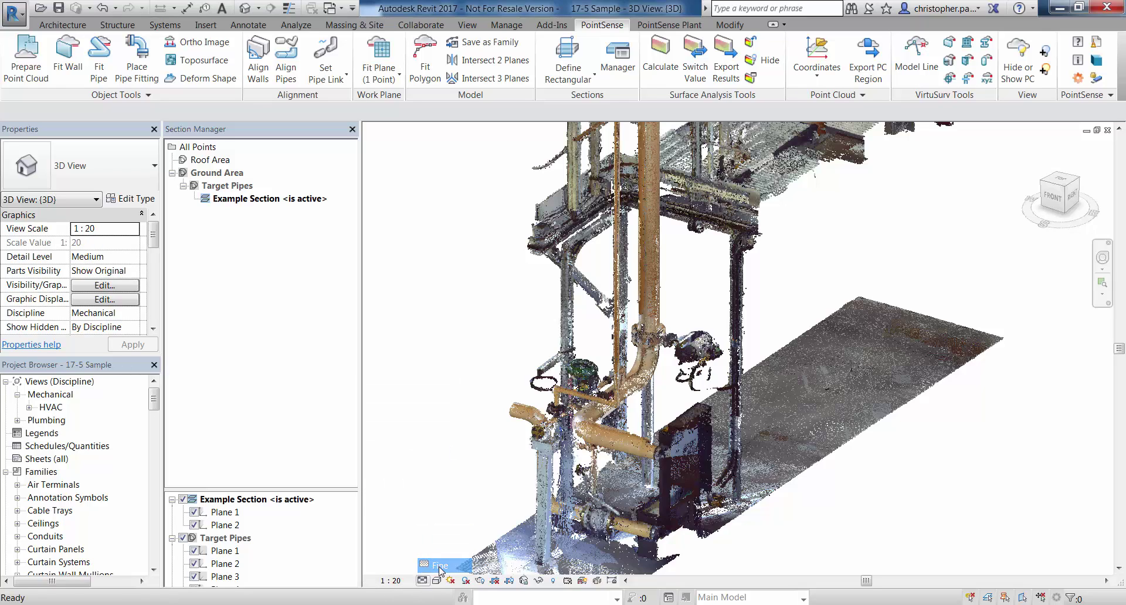
{"action": "middle_click_drag", "start_coordinate": [449, 441], "coordinate": [469, 430]}
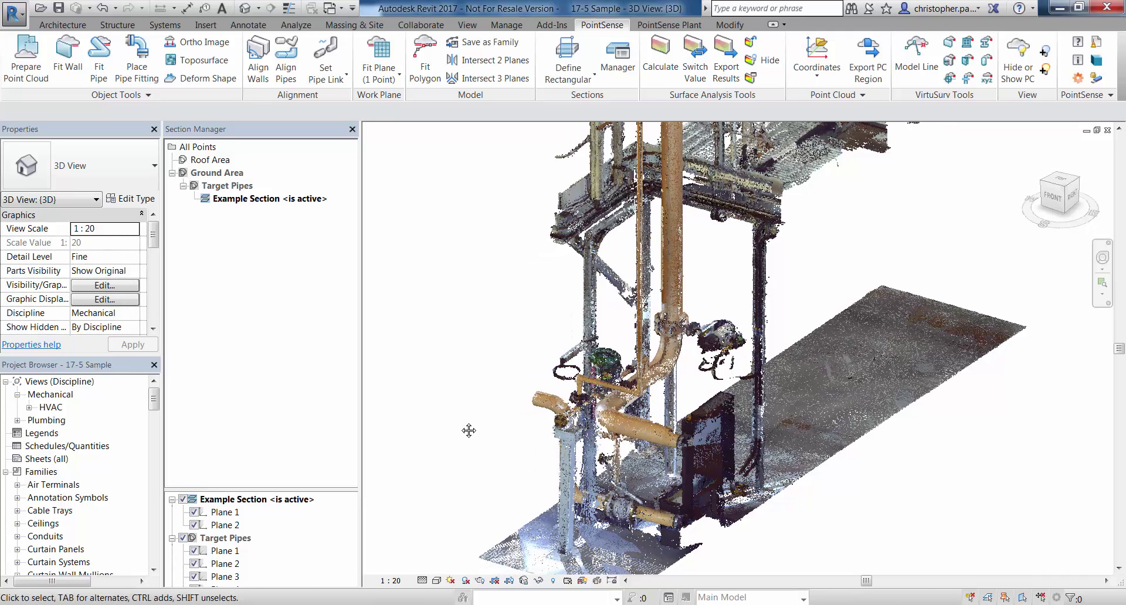
Duplicate the Standard pipe type and rename the copy Carbon Steel.
{"action": "left_click_drag", "start_coordinate": [155, 404], "coordinate": [165, 538]}
{"action": "left_click", "coordinate": [17, 485]}
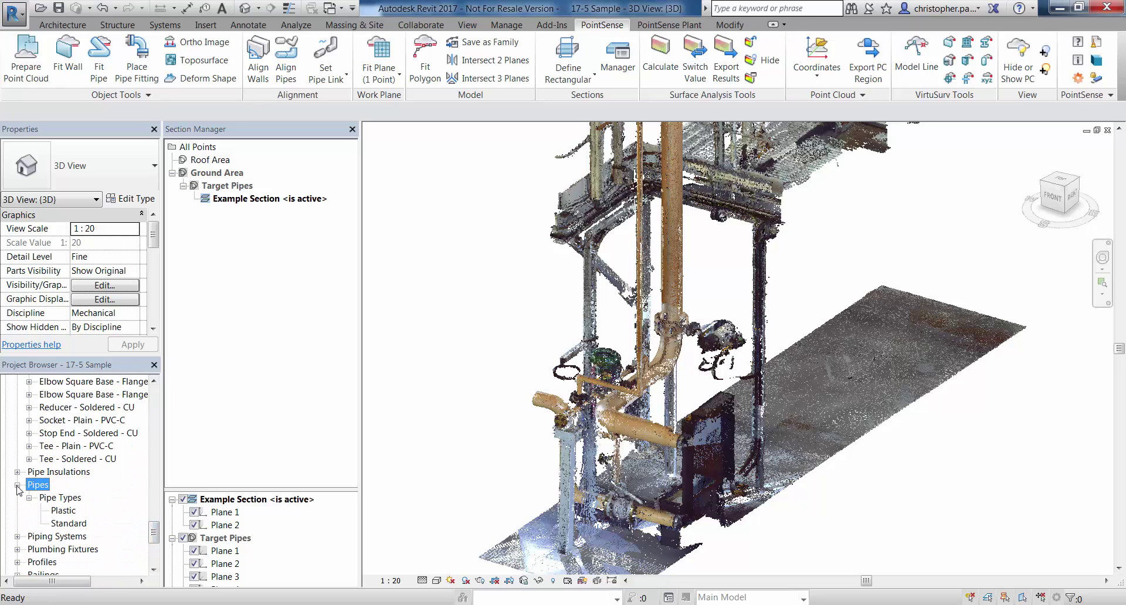
{"action": "left_click", "coordinate": [67, 522]}
{"action": "right_click", "coordinate": [70, 526]}
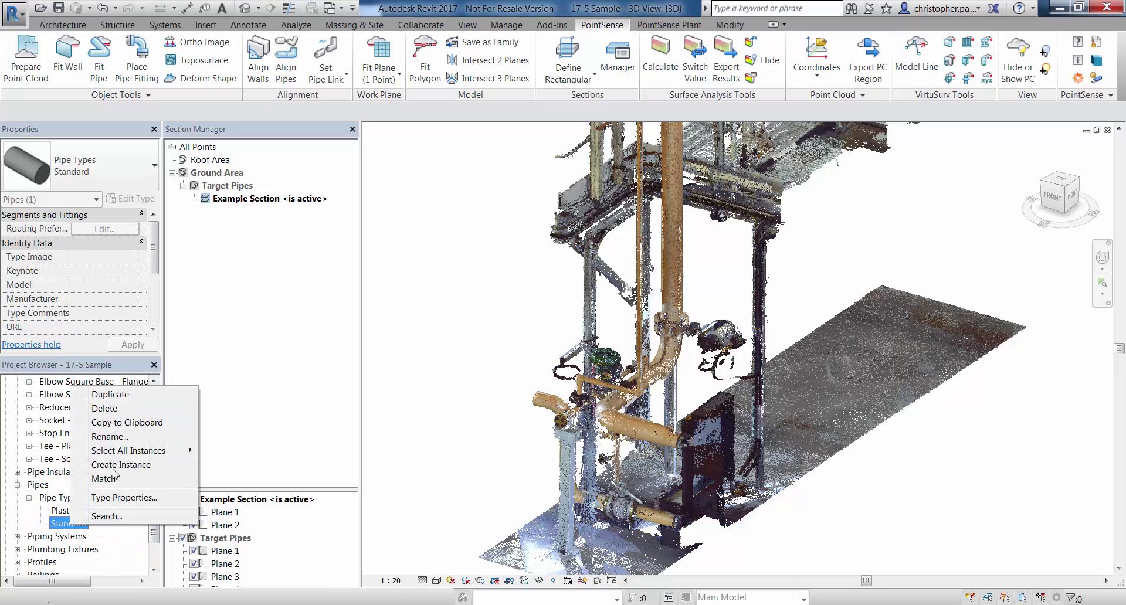
{"action": "left_click", "coordinate": [91, 393]}
{"action": "left_click", "coordinate": [72, 536]}
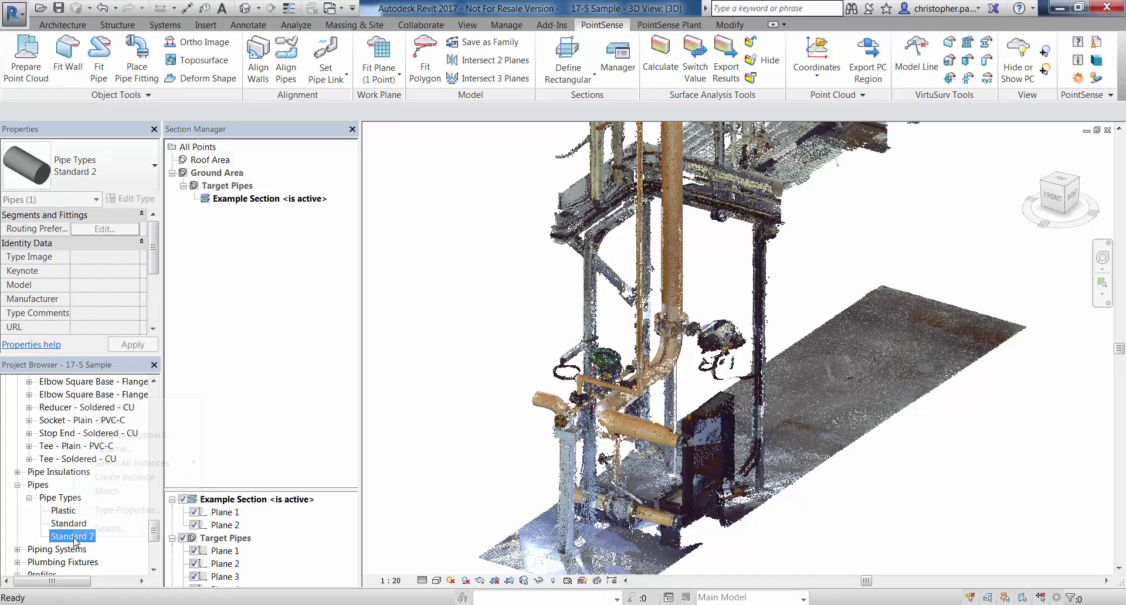
{"action": "right_click", "coordinate": [72, 535]}
{"action": "left_click", "coordinate": [118, 450]}
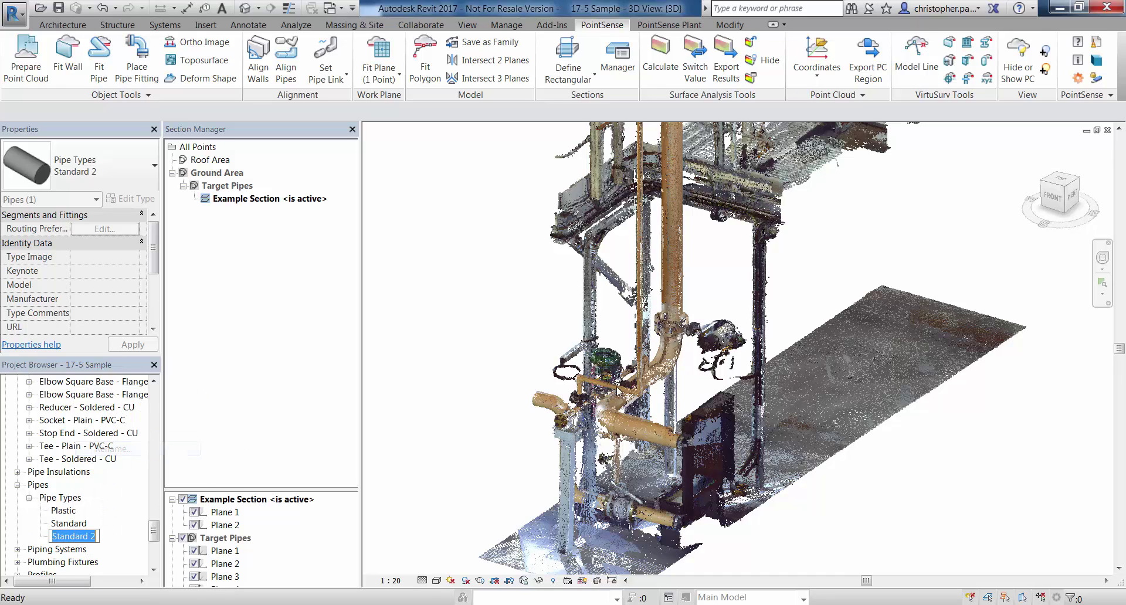
{"action": "type", "text": "Carbon Steel"}
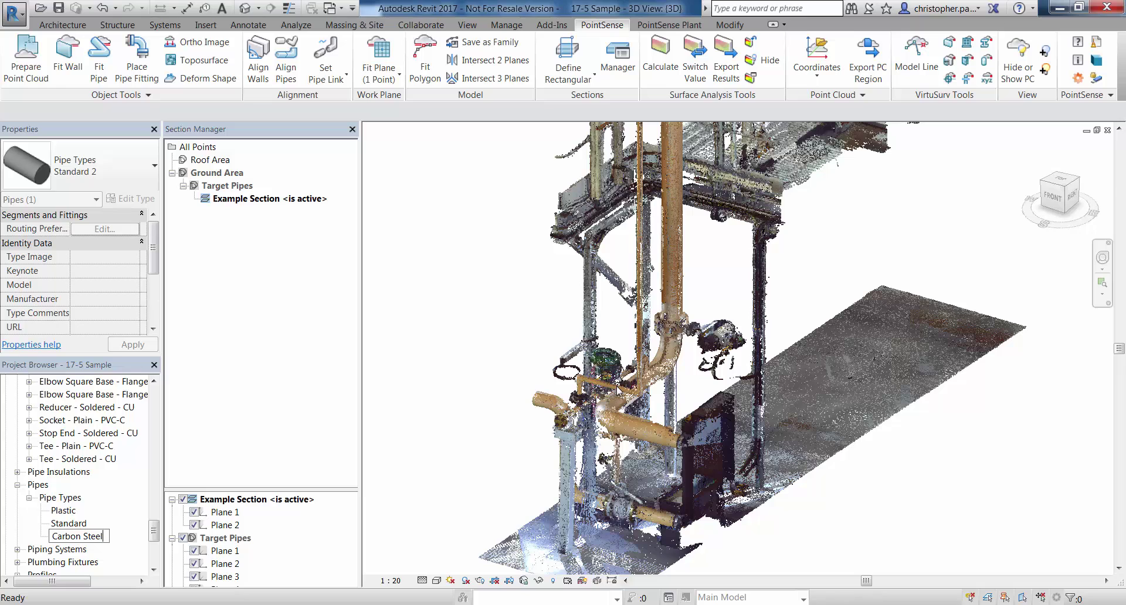
{"action": "left_click", "coordinate": [73, 536]}
In the Carbon Steel type's routing preferences, set the pipe segment to Steel, Carbon - EN 10255 - Medium.
{"action": "left_click", "coordinate": [77, 511]}
{"action": "right_click", "coordinate": [77, 511]}
{"action": "left_click", "coordinate": [156, 484]}
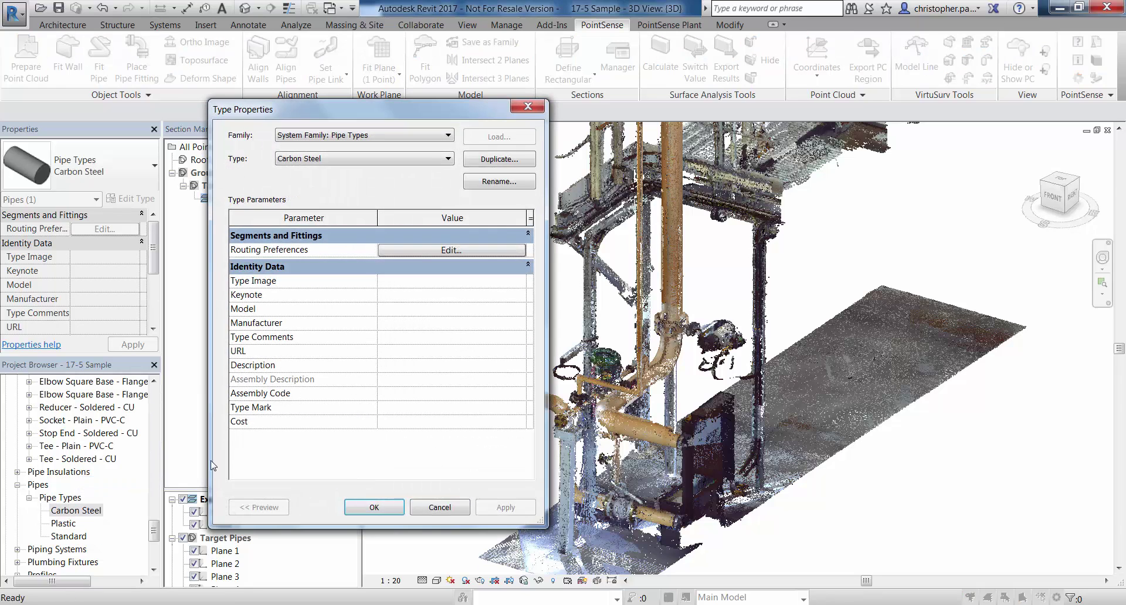
{"action": "left_click", "coordinate": [453, 250]}
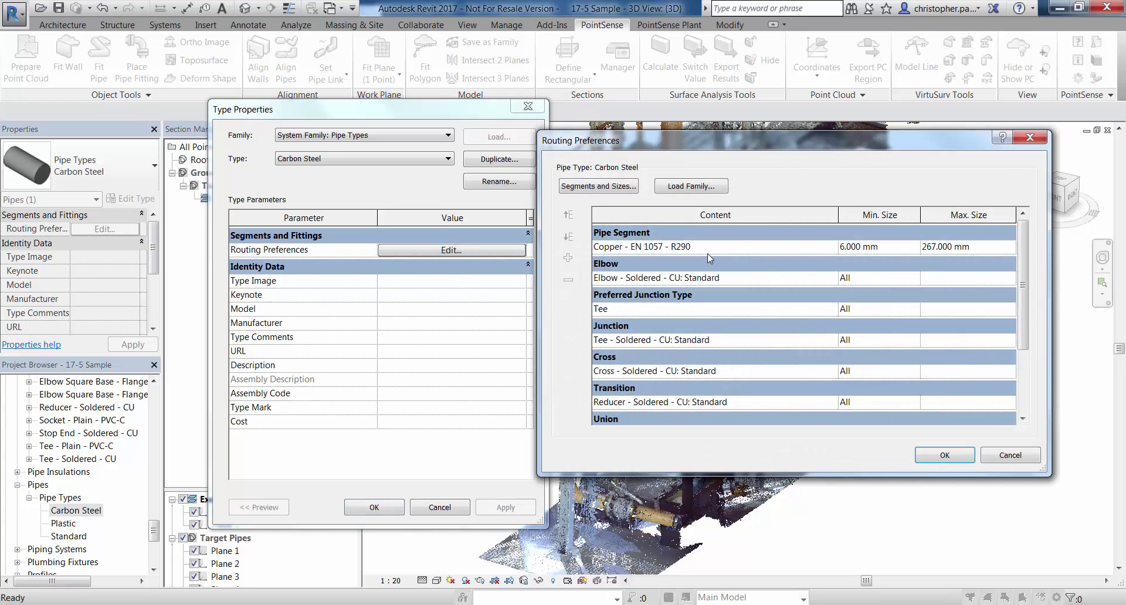
{"action": "left_click", "coordinate": [830, 246]}
{"action": "left_click", "coordinate": [832, 247]}
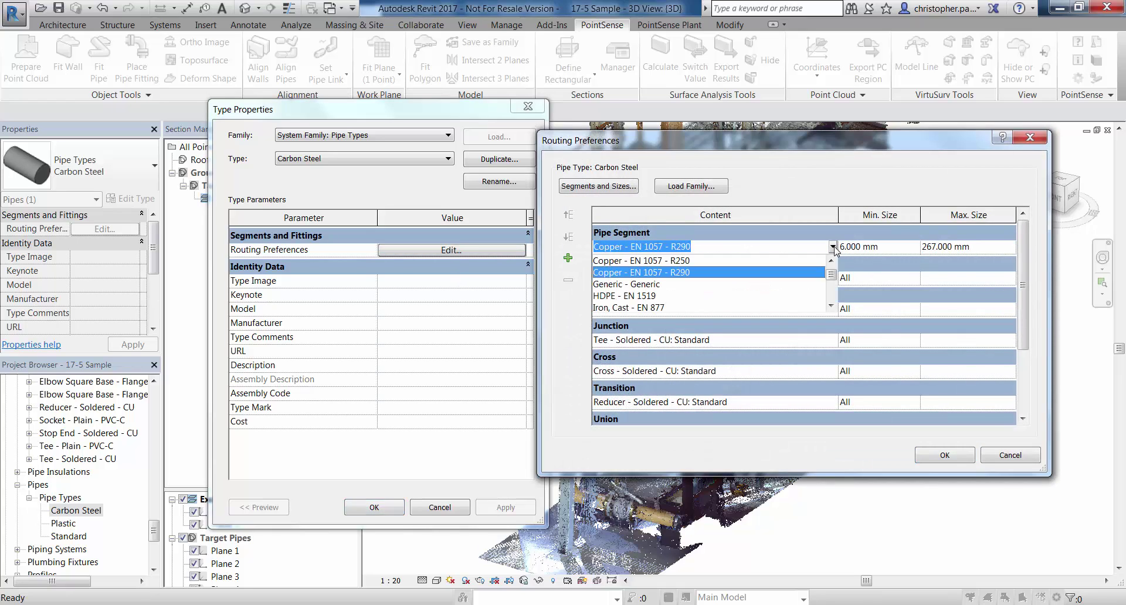
{"action": "left_click_drag", "start_coordinate": [836, 273], "coordinate": [833, 295]}
{"action": "left_click", "coordinate": [731, 285]}
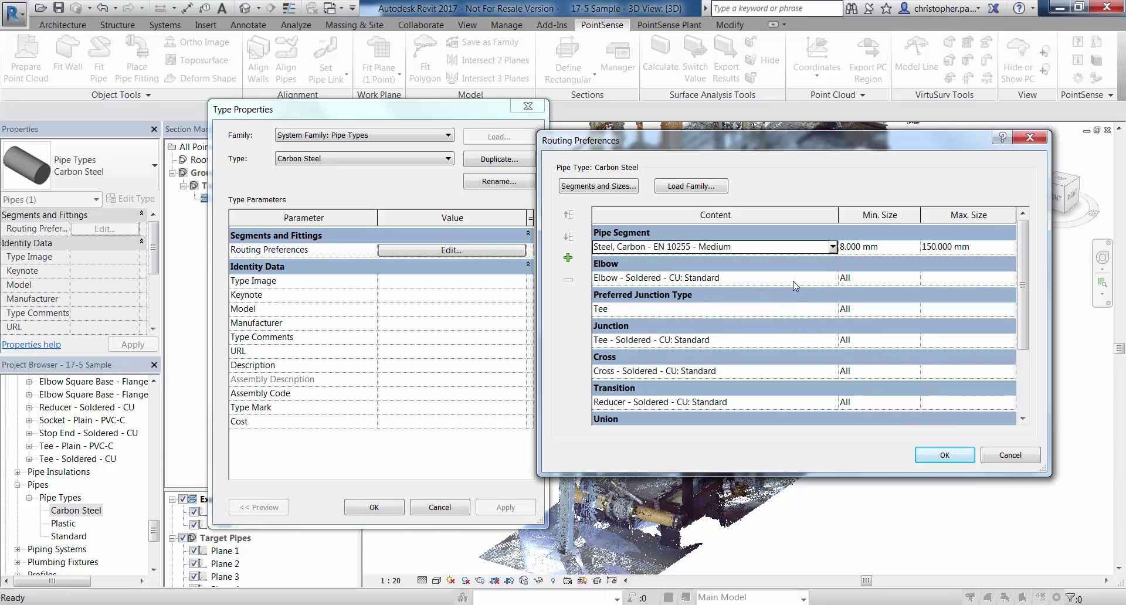
Set the Carbon Steel type's elbow to Elbow Long Radius - Flanged - CS - PN 16: Standard and apply the routing preferences.
{"action": "left_click", "coordinate": [817, 279]}
{"action": "left_click", "coordinate": [832, 278]}
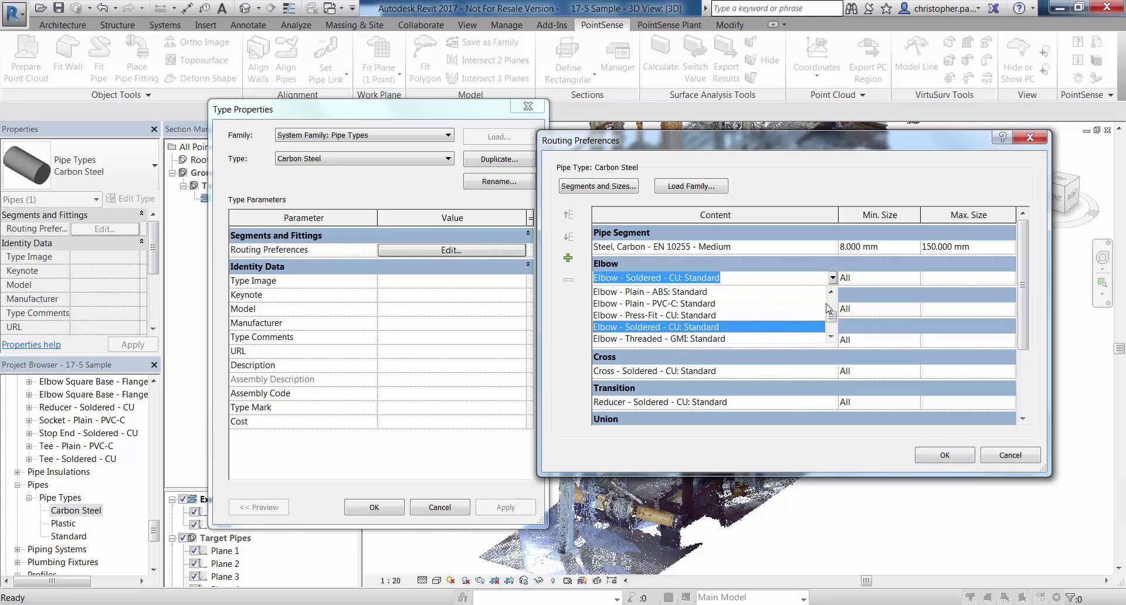
{"action": "left_click_drag", "start_coordinate": [831, 318], "coordinate": [833, 324]}
{"action": "left_click", "coordinate": [832, 292]}
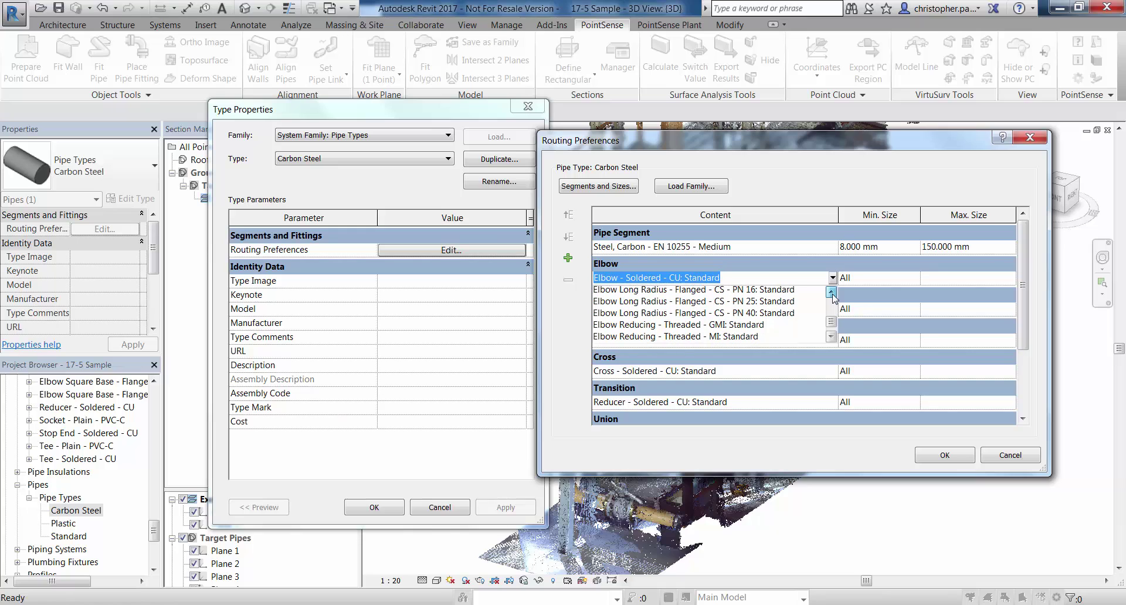
{"action": "left_click", "coordinate": [832, 294]}
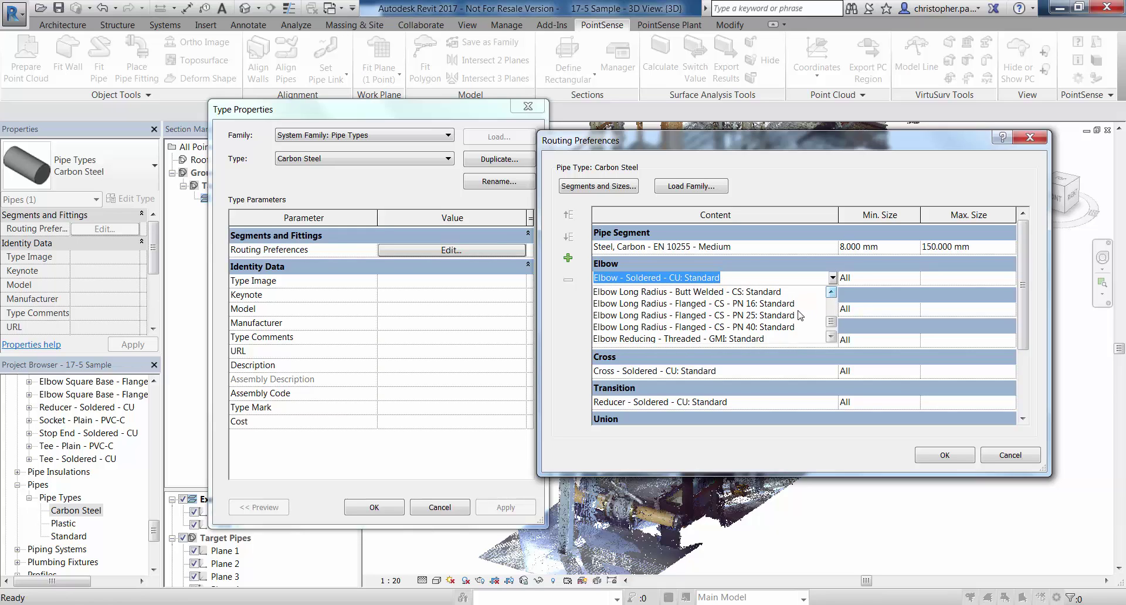
{"action": "left_click", "coordinate": [757, 304]}
{"action": "left_click", "coordinate": [954, 460]}
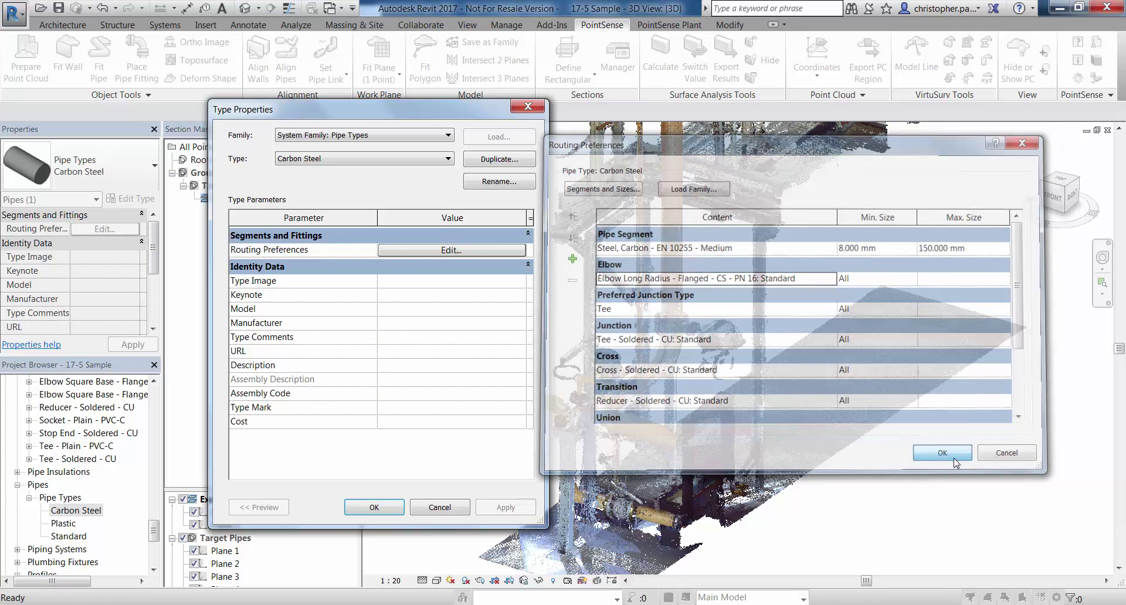
{"action": "left_click", "coordinate": [381, 506]}
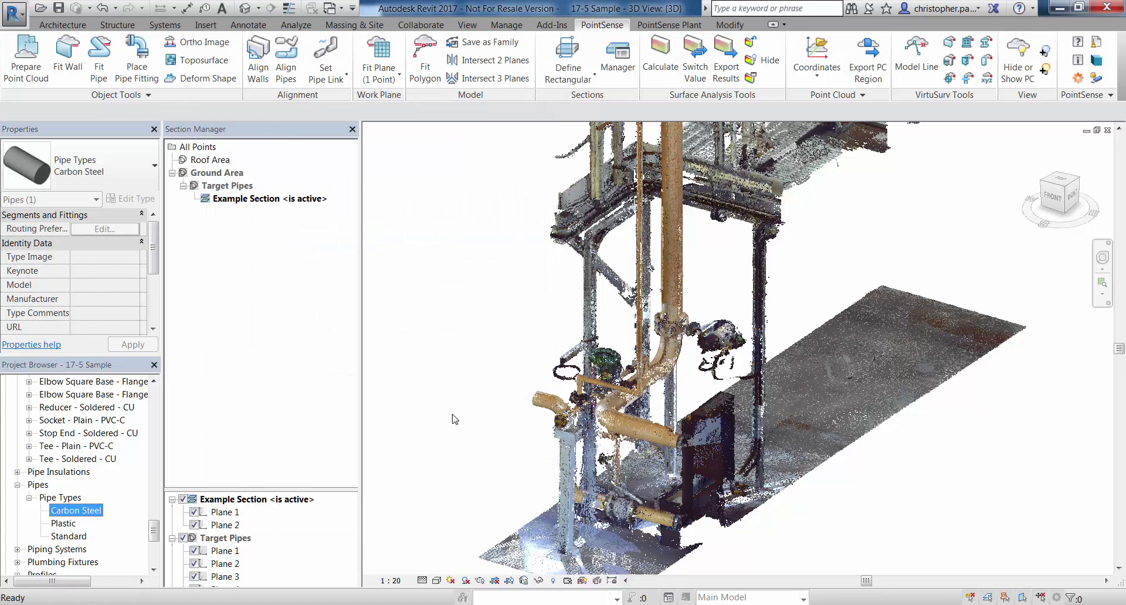
Run Fit Pipe with piping system Other on the tall vertical pipe, picking points near its upper bend and at its lower elbow.
{"action": "middle_click_drag", "start_coordinate": [826, 257], "coordinate": [748, 440]}
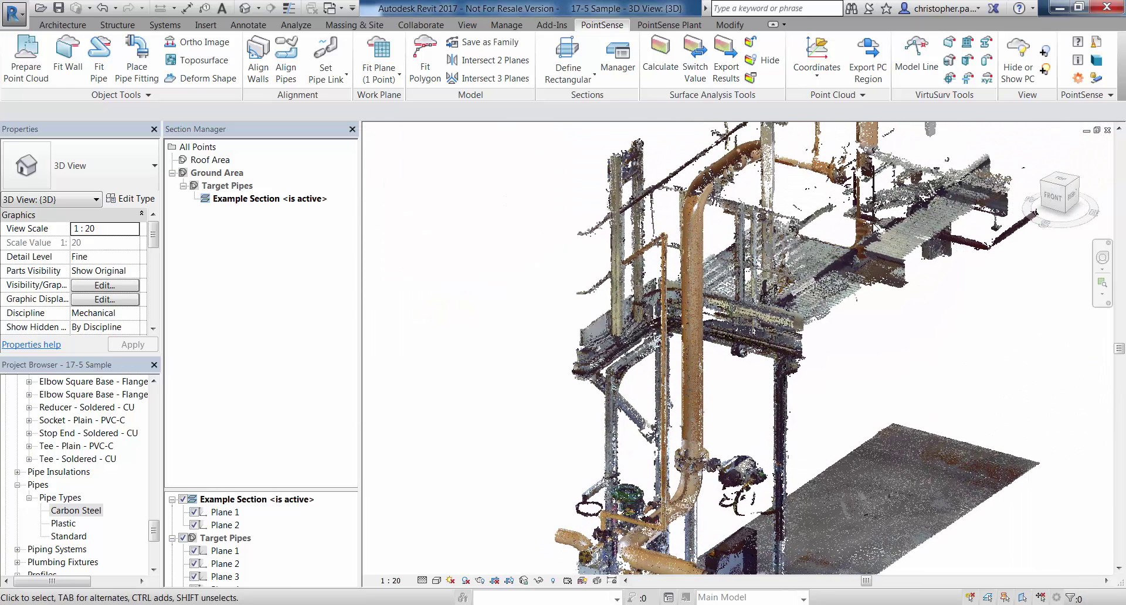
{"action": "left_click", "coordinate": [99, 55]}
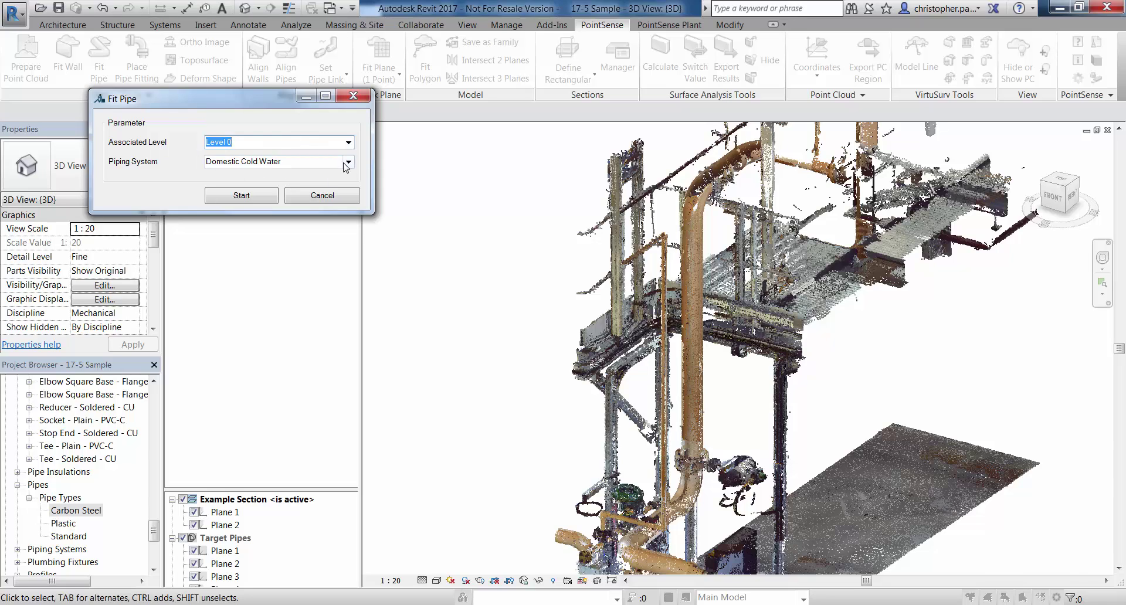
{"action": "left_click", "coordinate": [347, 163]}
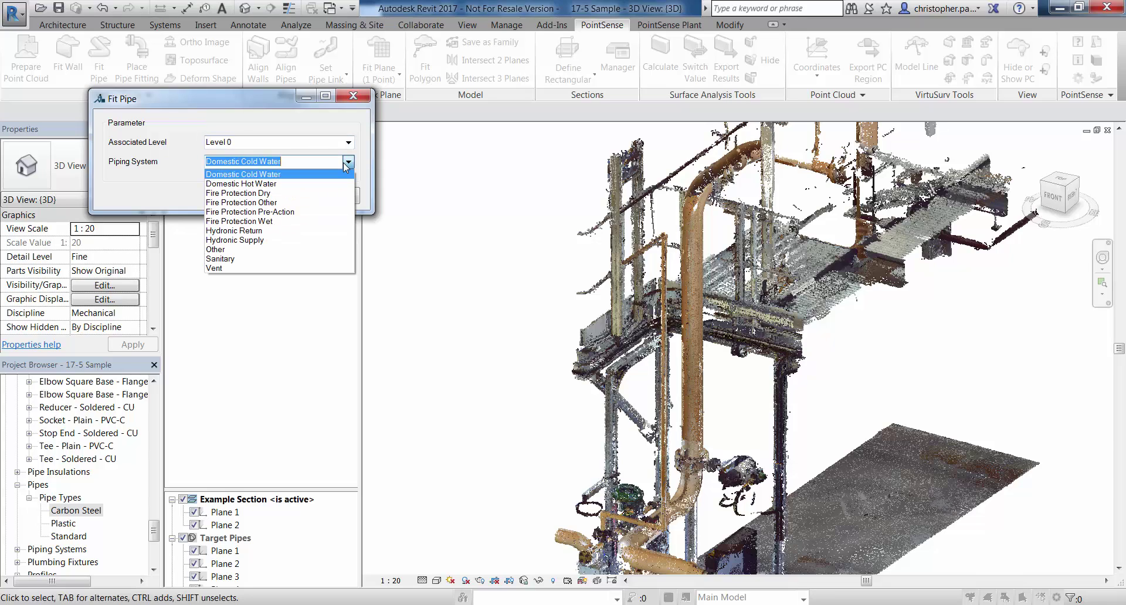
{"action": "left_click", "coordinate": [295, 250]}
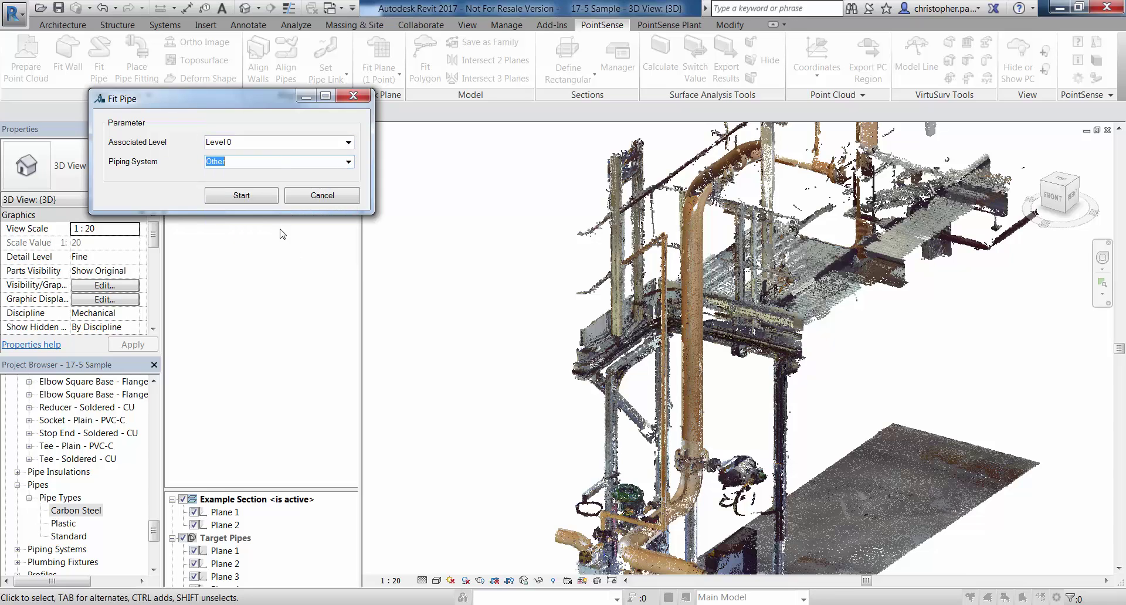
{"action": "left_click", "coordinate": [254, 197]}
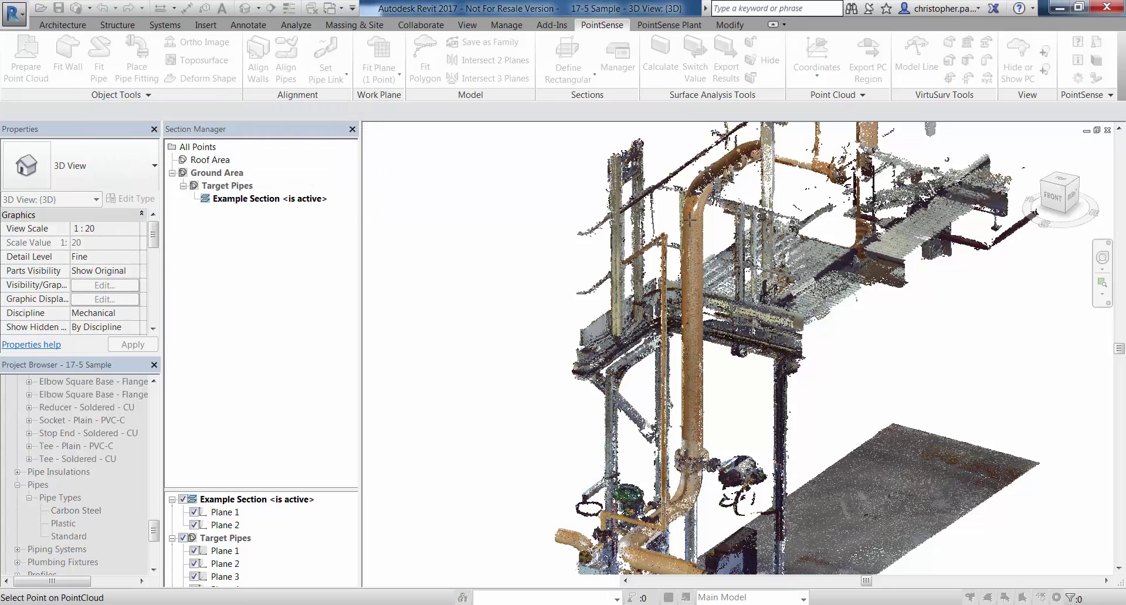
{"action": "left_click", "coordinate": [690, 220]}
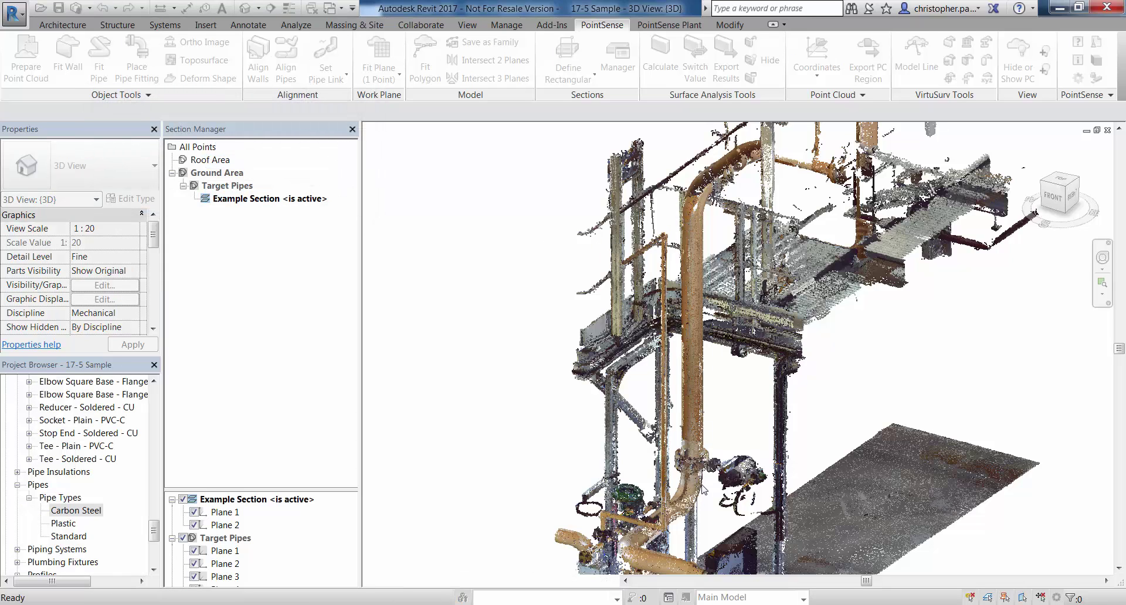
{"action": "left_click", "coordinate": [684, 472]}
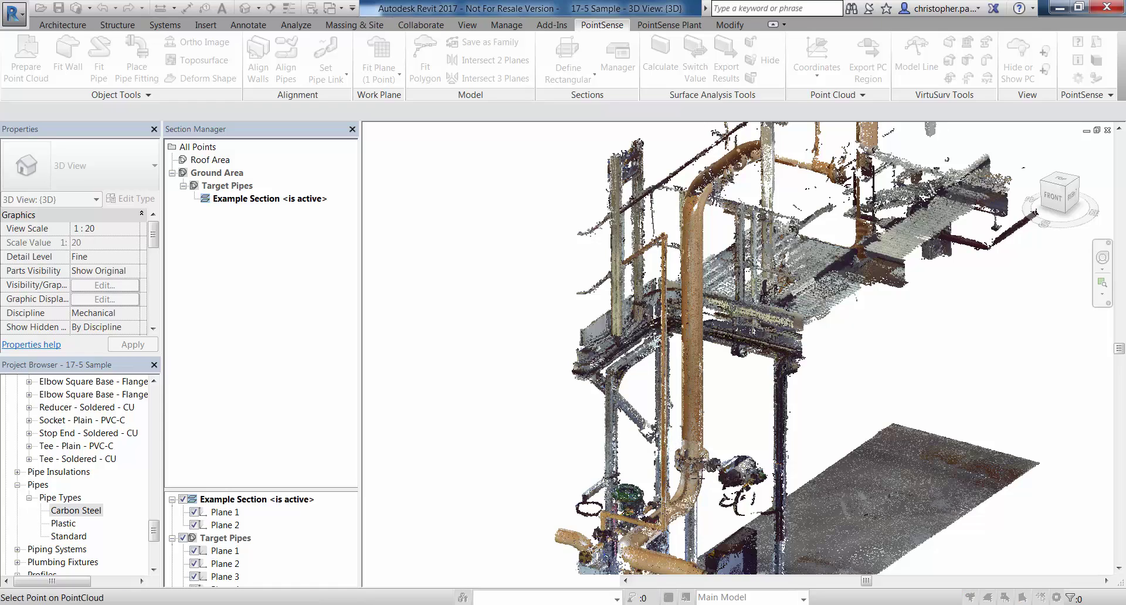
{"action": "scroll", "coordinate": [698, 478], "scroll_direction": "up", "scroll_amount": 5}
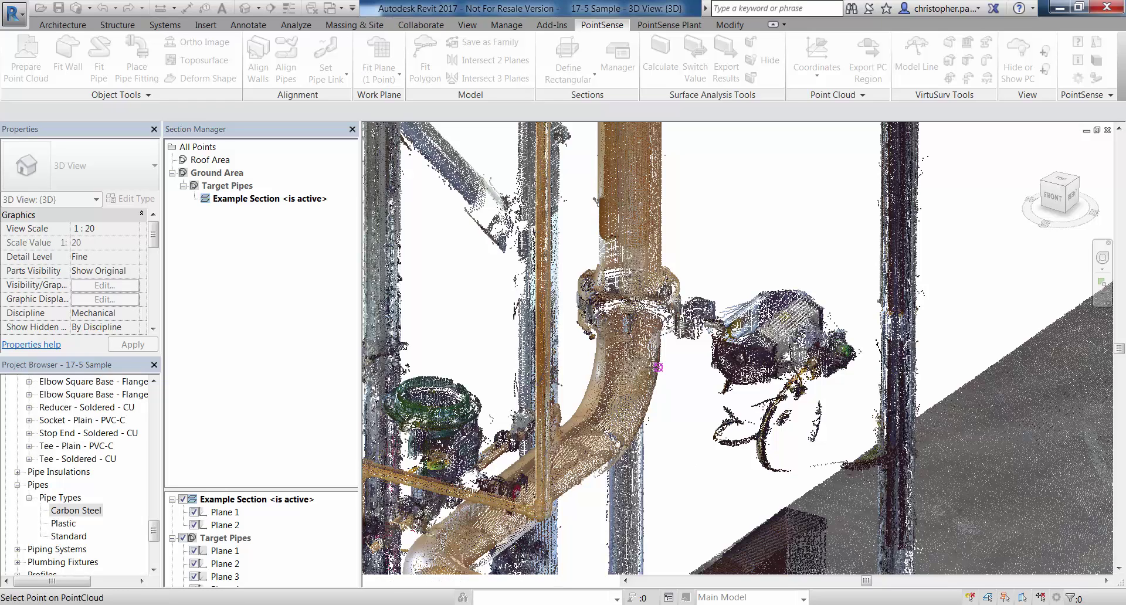
{"action": "left_click", "coordinate": [730, 465]}
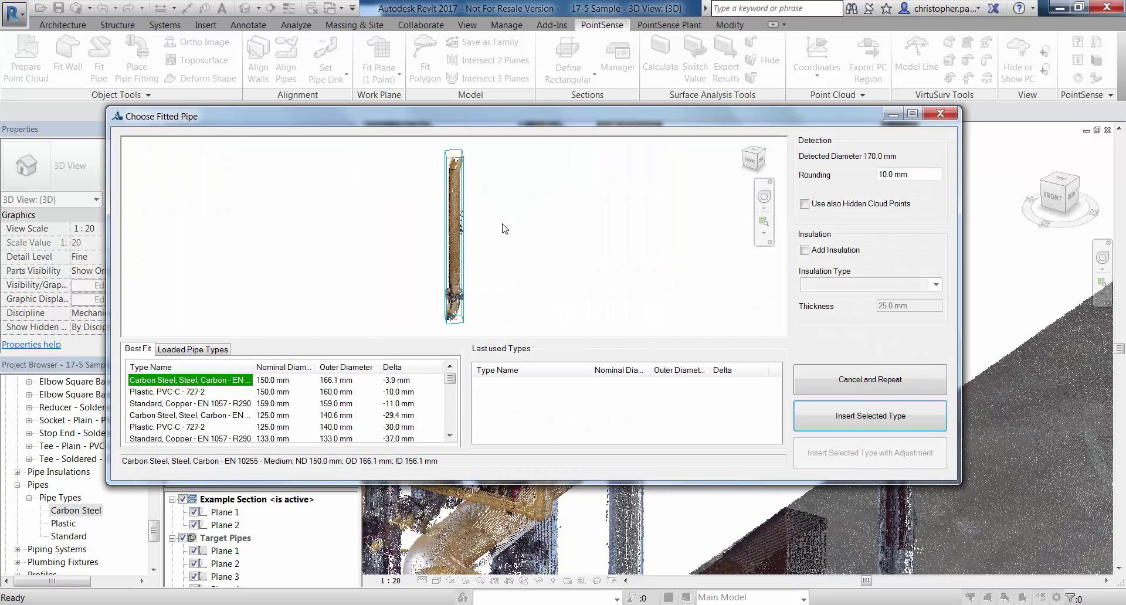
Inspect the fitted pipe in the preview and compare the 125 mm and 150 mm Carbon Steel best-fit types.
{"action": "scroll", "coordinate": [528, 246], "scroll_direction": "up", "scroll_amount": 5}
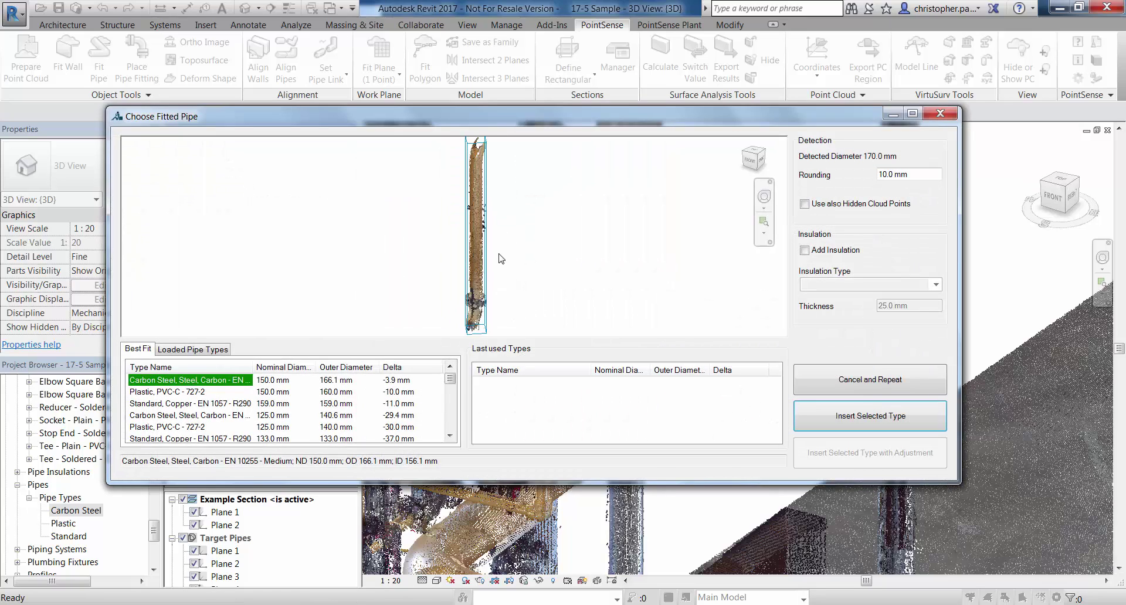
{"action": "middle_click_drag", "start_coordinate": [486, 269], "coordinate": [527, 314], "text": "shift"}
{"action": "mouse_move", "coordinate": [529, 263]}
{"action": "middle_mouse_down", "text": "shift"}
{"action": "mouse_move", "coordinate": [608, 215]}
{"action": "mouse_move", "coordinate": [575, 264]}
{"action": "mouse_move", "coordinate": [545, 251]}
{"action": "mouse_move", "coordinate": [523, 261]}
{"action": "mouse_move", "coordinate": [530, 191]}
{"action": "mouse_move", "coordinate": [514, 244]}
{"action": "mouse_move", "coordinate": [535, 222]}
{"action": "mouse_move", "coordinate": [535, 293]}
{"action": "mouse_move", "coordinate": [503, 294]}
{"action": "mouse_move", "coordinate": [549, 269]}
{"action": "middle_mouse_up", "text": "shift"}
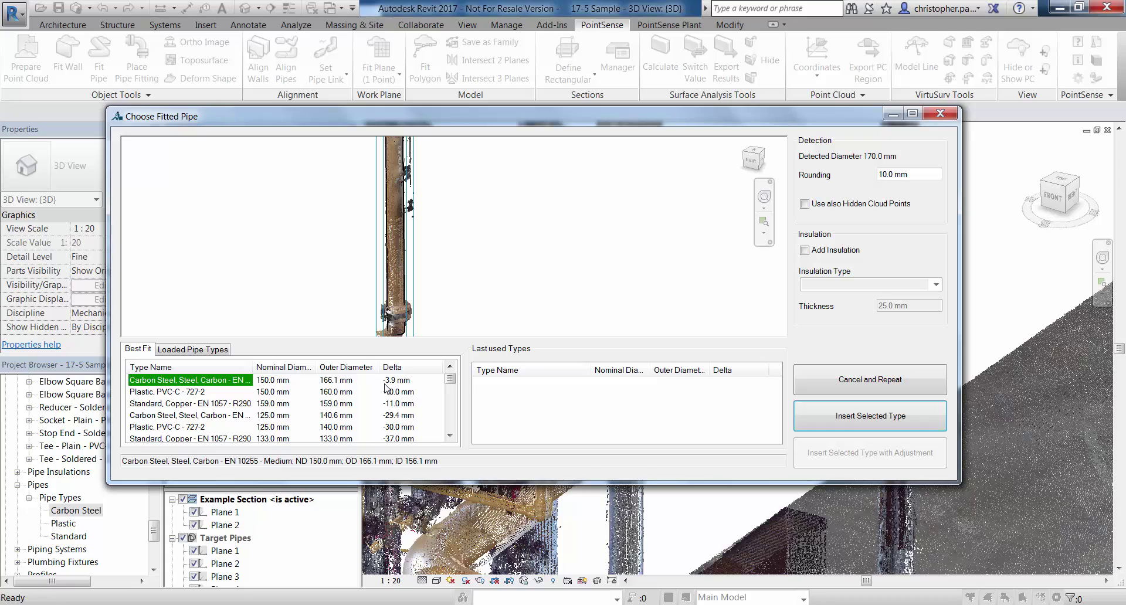
{"action": "left_click", "coordinate": [173, 417]}
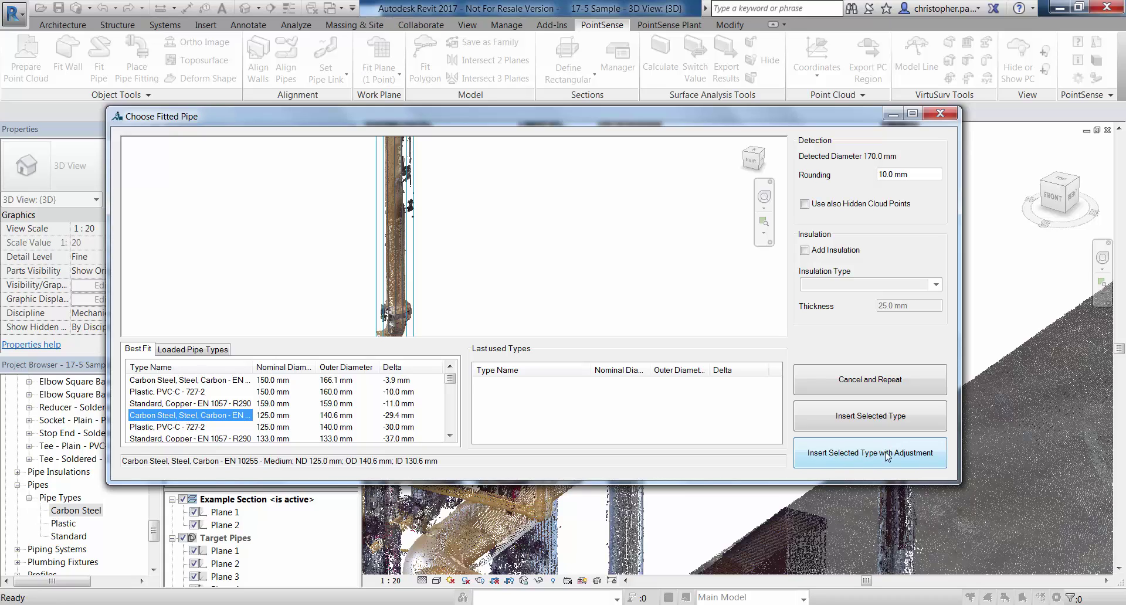
{"action": "left_click", "coordinate": [212, 381]}
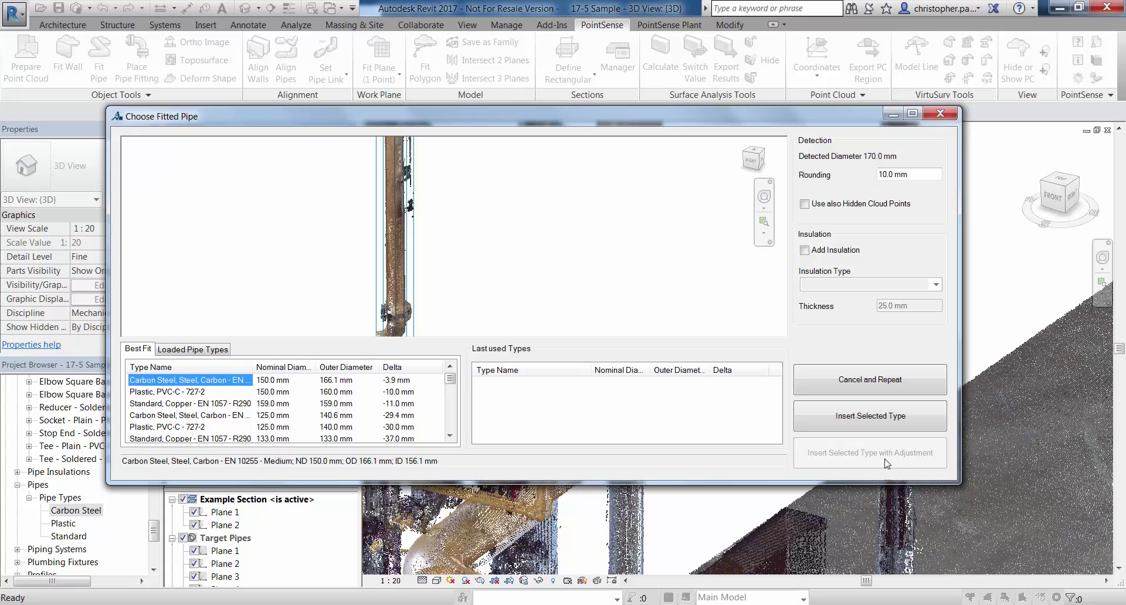
Add Phenolic Foam insulation with a thickness of 75 mm to the fitted pipe and inspect it in the preview.
{"action": "left_click", "coordinate": [819, 252]}
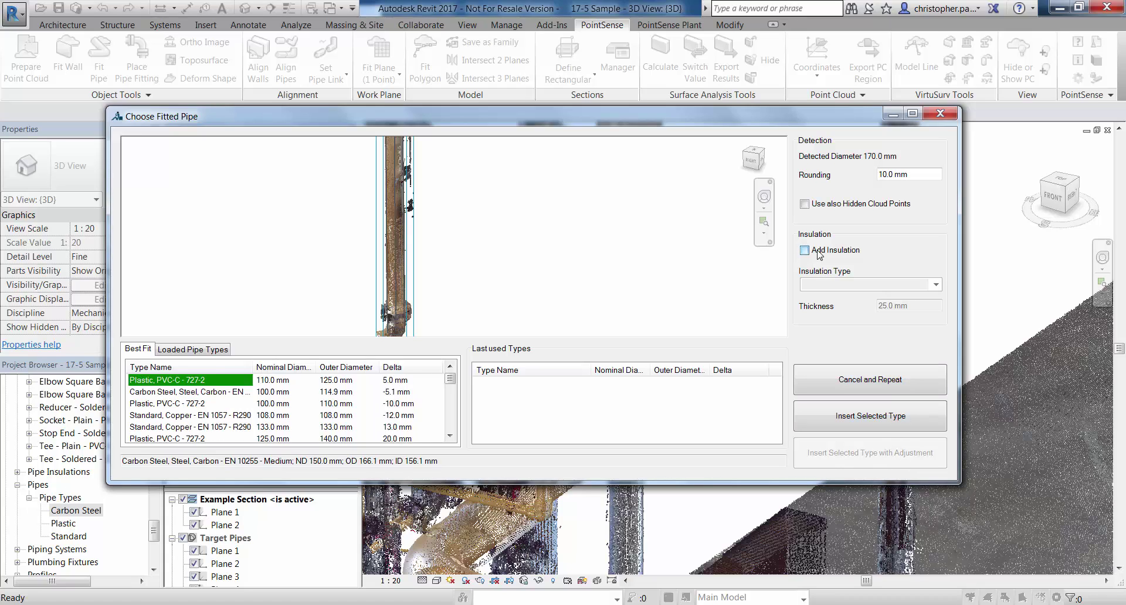
{"action": "left_click", "coordinate": [935, 284]}
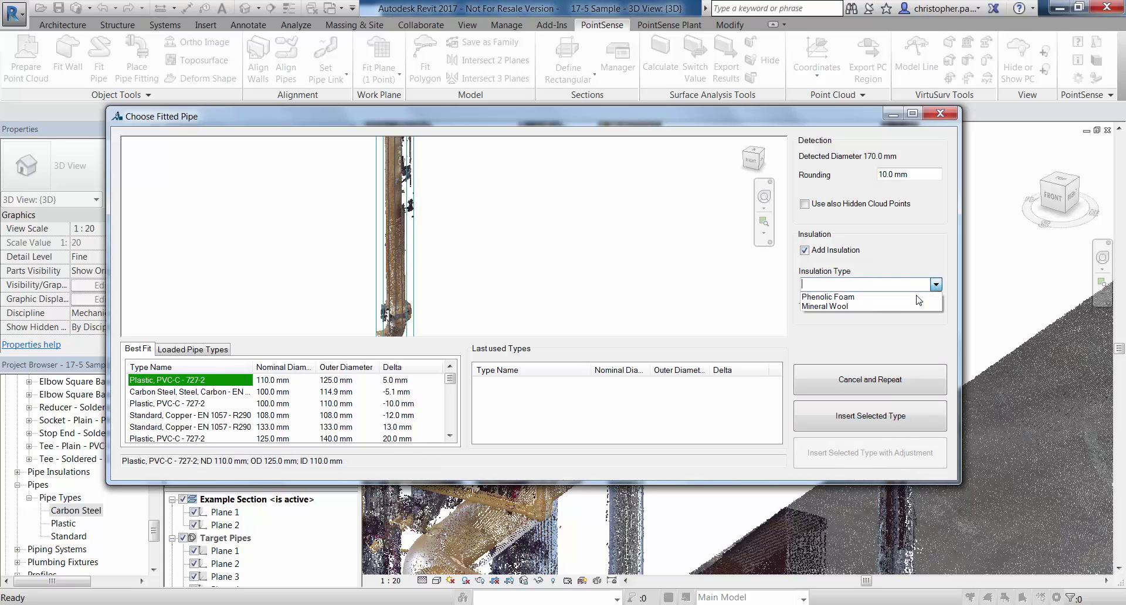
{"action": "left_click", "coordinate": [921, 295]}
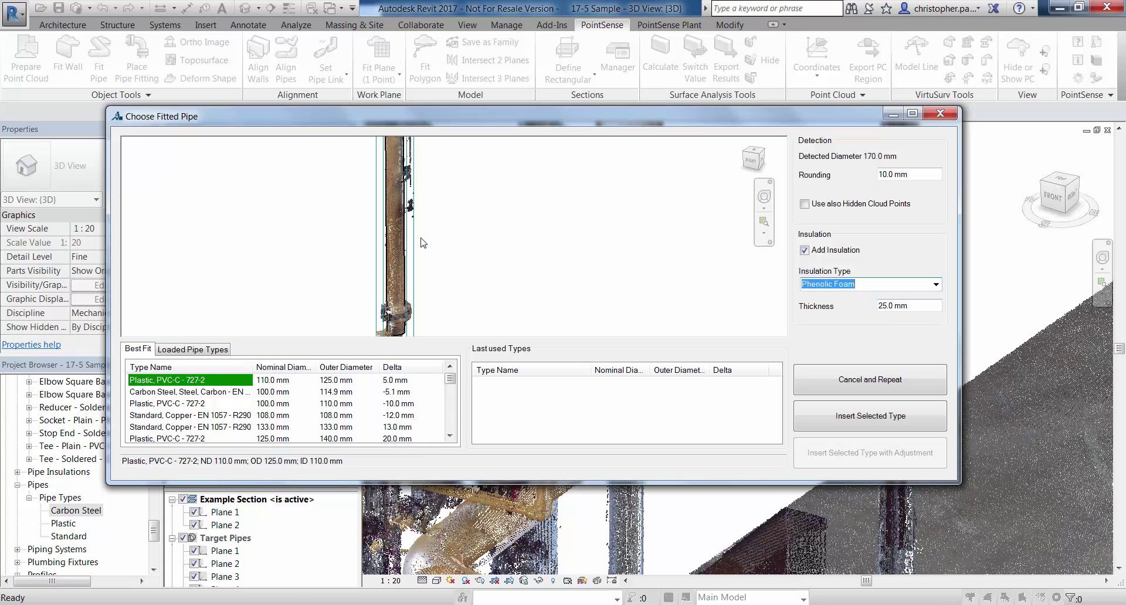
{"action": "scroll", "coordinate": [460, 254], "scroll_direction": "up", "scroll_amount": 3}
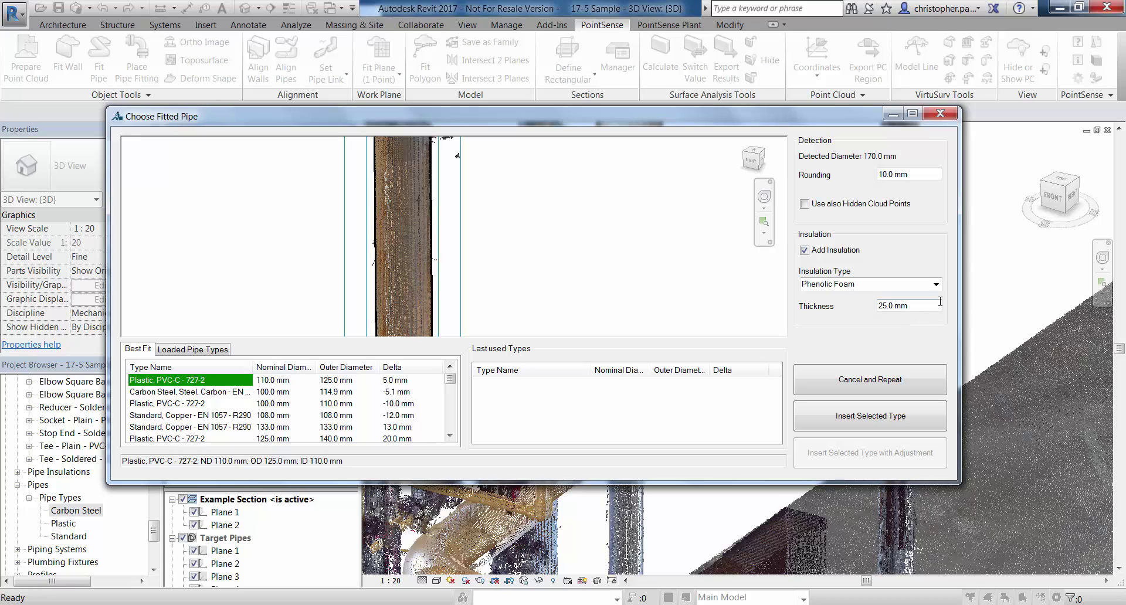
{"action": "double_click", "coordinate": [878, 306]}
{"action": "type", "text": "75"}
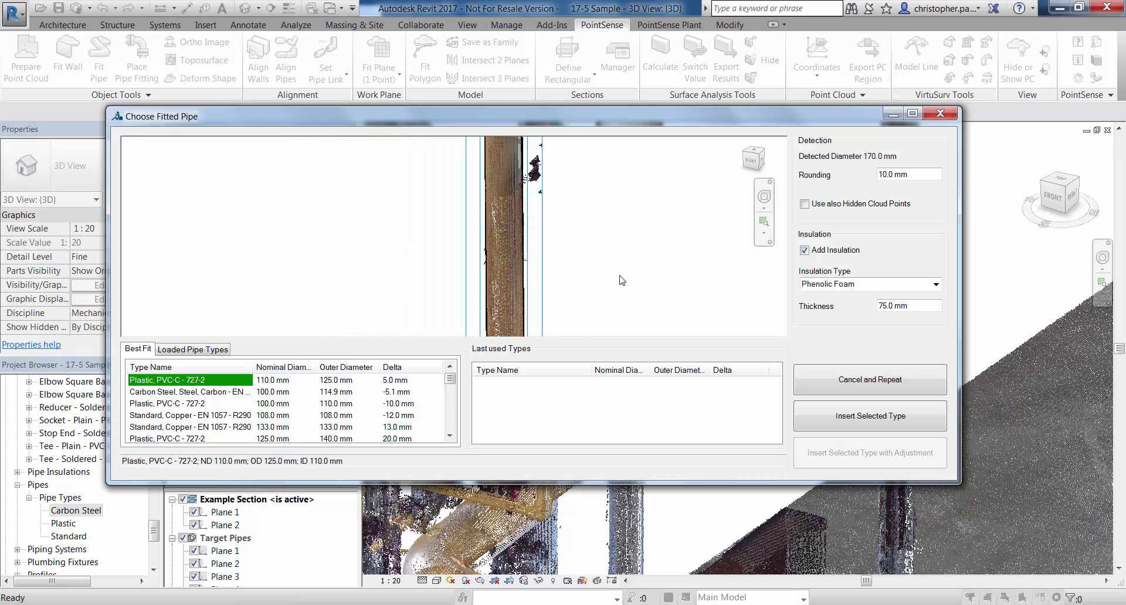
{"action": "middle_click_drag", "start_coordinate": [671, 289], "coordinate": [607, 280], "text": "shift"}
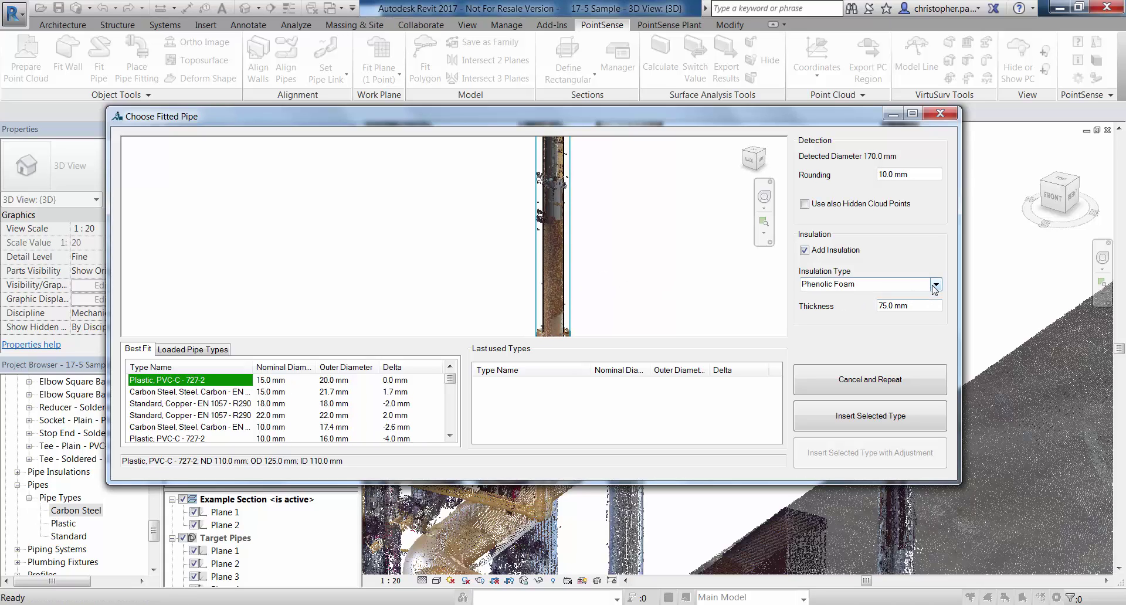
Remove the insulation from the fitted pipe.
{"action": "left_click", "coordinate": [851, 284]}
{"action": "left_click", "coordinate": [805, 252]}
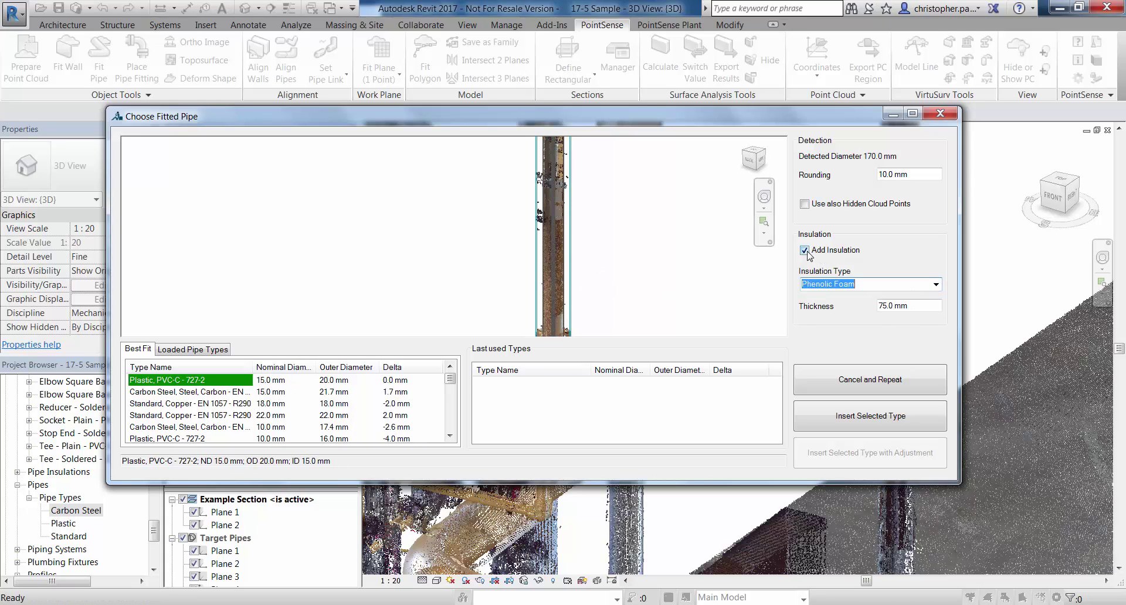
{"action": "left_click", "coordinate": [805, 253]}
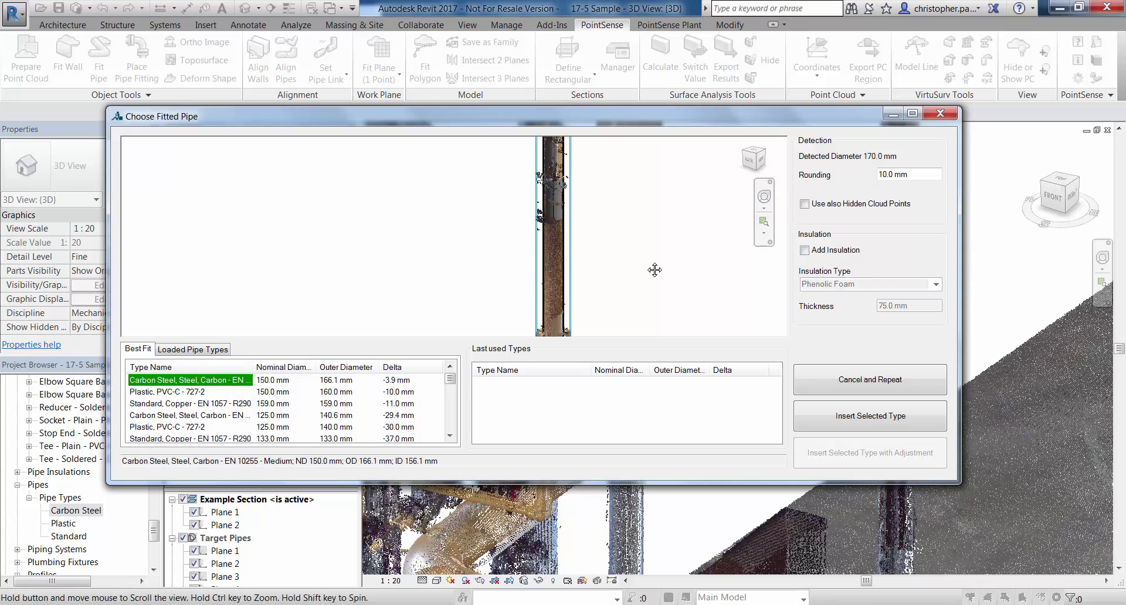
Insert the best-fit Carbon Steel pipe with 150 mm nominal diameter along the vertical run and end the fitting command.
{"action": "scroll", "coordinate": [549, 271], "scroll_direction": "up", "scroll_amount": 4}
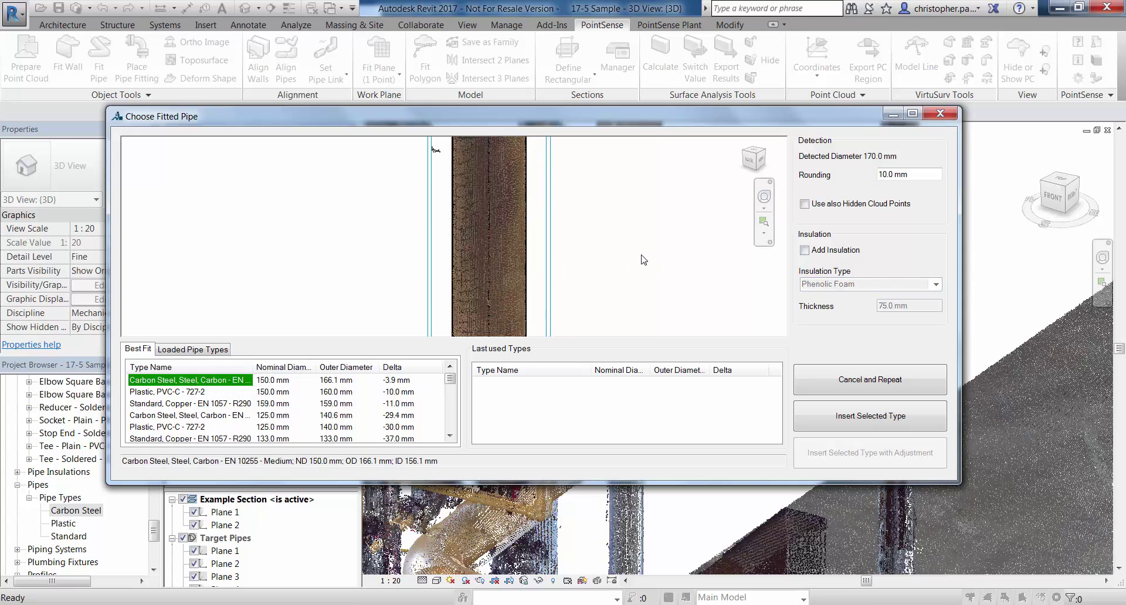
{"action": "scroll", "coordinate": [644, 259], "scroll_direction": "down", "scroll_amount": 2}
{"action": "left_click", "coordinate": [875, 417]}
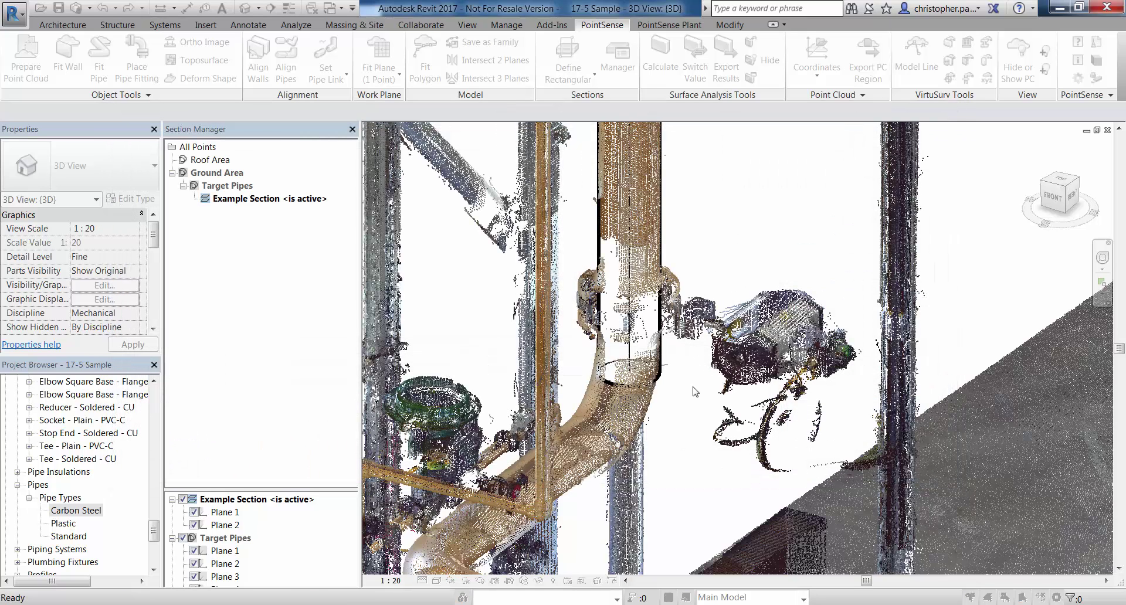
{"action": "scroll", "coordinate": [751, 240], "scroll_direction": "down", "scroll_amount": 3}
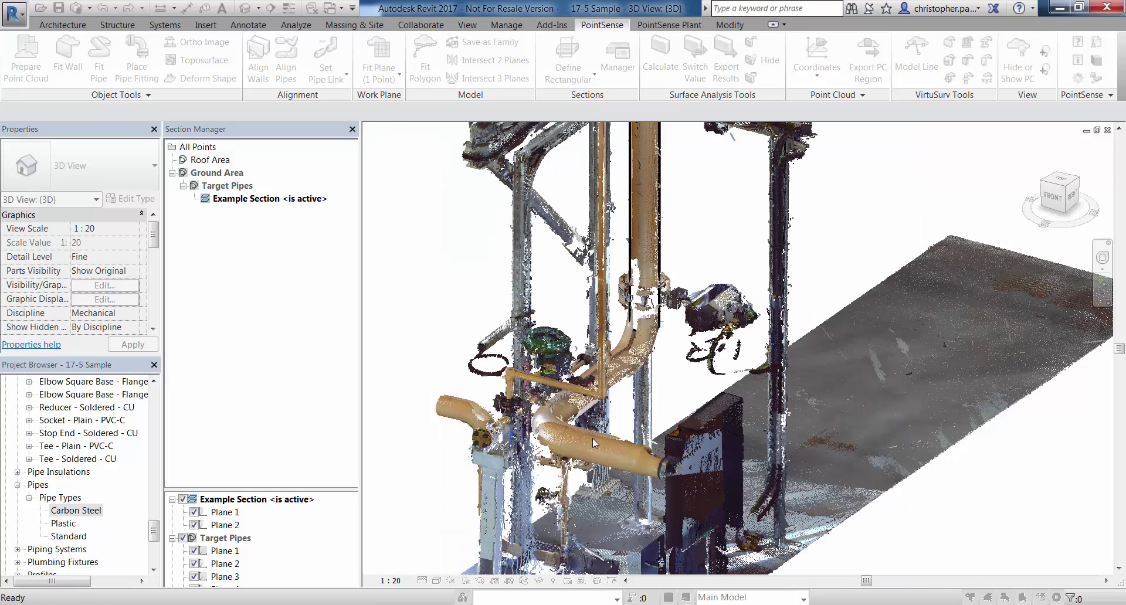
{"action": "key", "text": "Escape"}
Run Fit Pipe for Level 0 and the Other piping system along the long horizontal run below the vertical pipe.
{"action": "scroll", "coordinate": [621, 390], "scroll_direction": "down", "scroll_amount": 2}
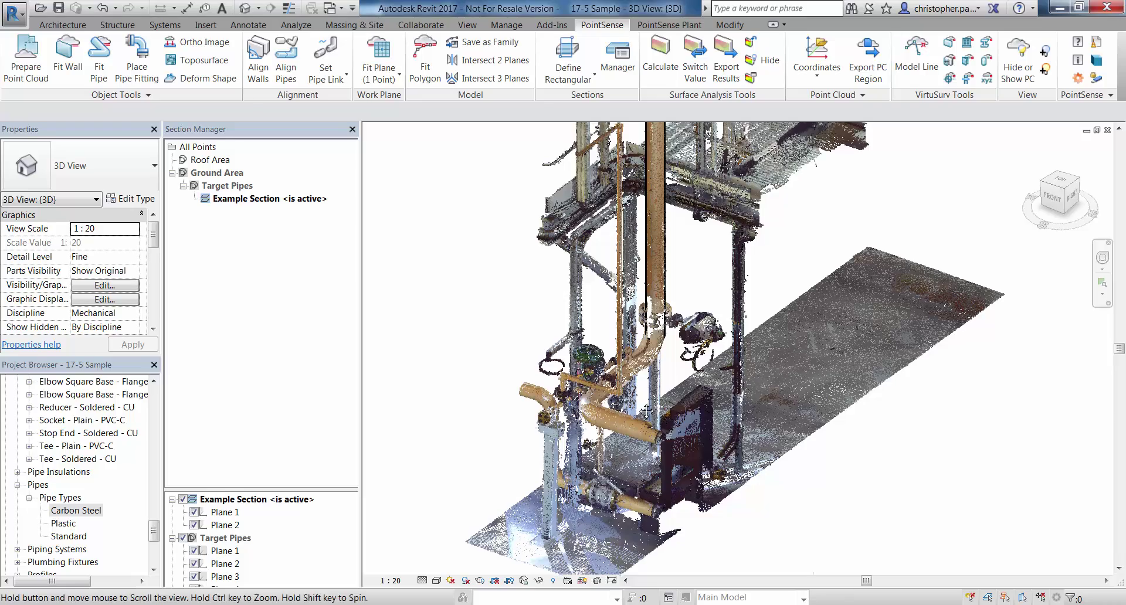
{"action": "scroll", "coordinate": [631, 388], "scroll_direction": "up", "scroll_amount": 3}
{"action": "middle_click_drag", "start_coordinate": [631, 389], "coordinate": [610, 410], "text": "shift"}
{"action": "scroll", "coordinate": [746, 359], "scroll_direction": "up", "scroll_amount": 4}
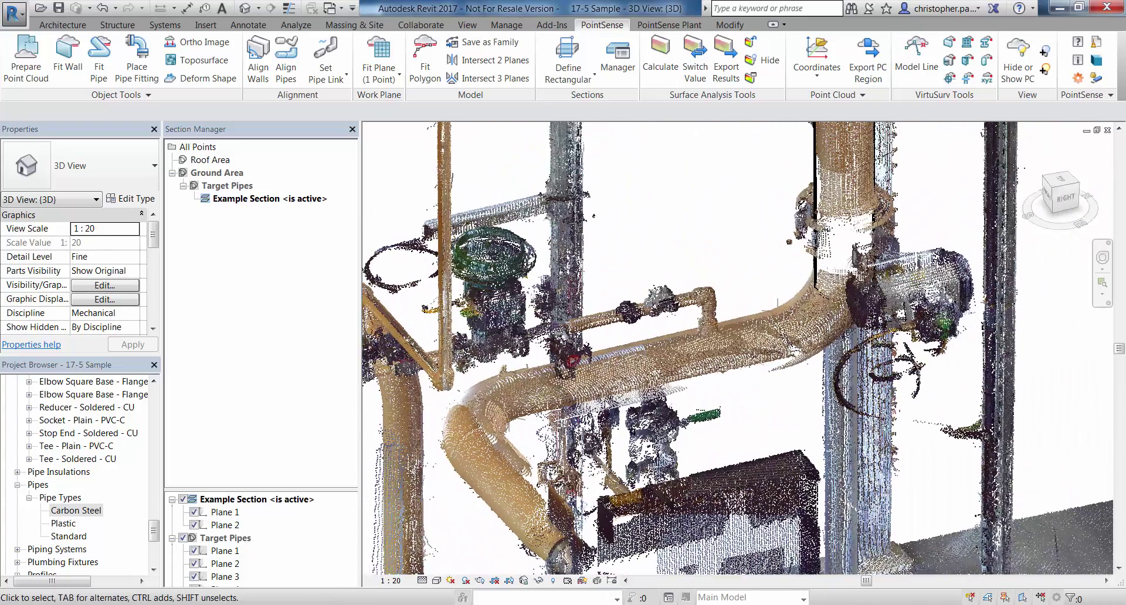
{"action": "scroll", "coordinate": [718, 413], "scroll_direction": "up", "scroll_amount": 2}
{"action": "scroll", "coordinate": [718, 414], "scroll_direction": "up", "scroll_amount": 2}
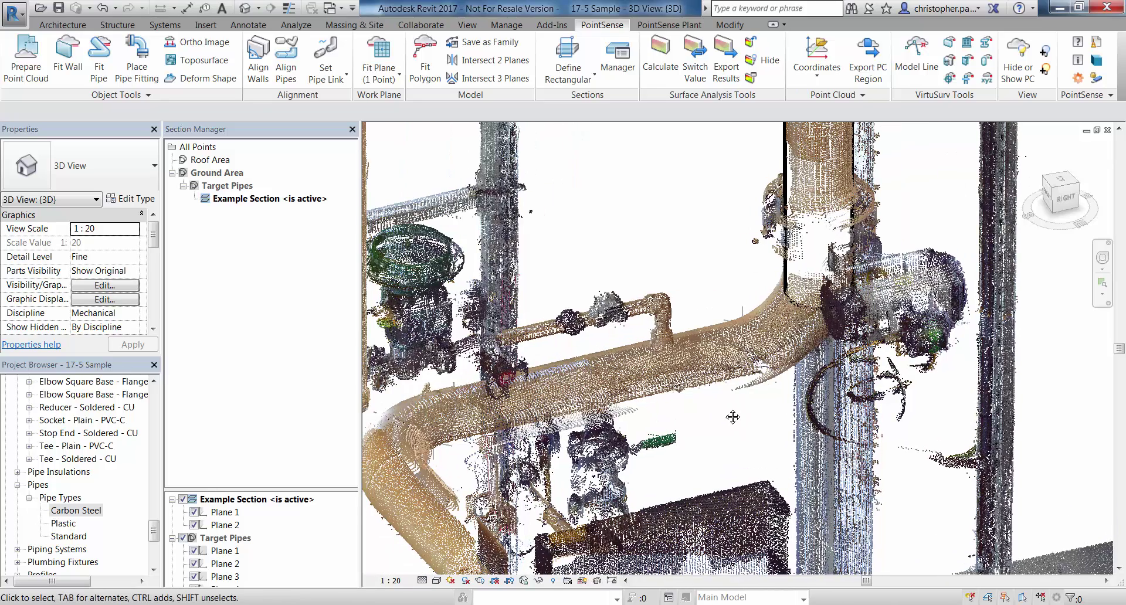
{"action": "left_click", "coordinate": [101, 59]}
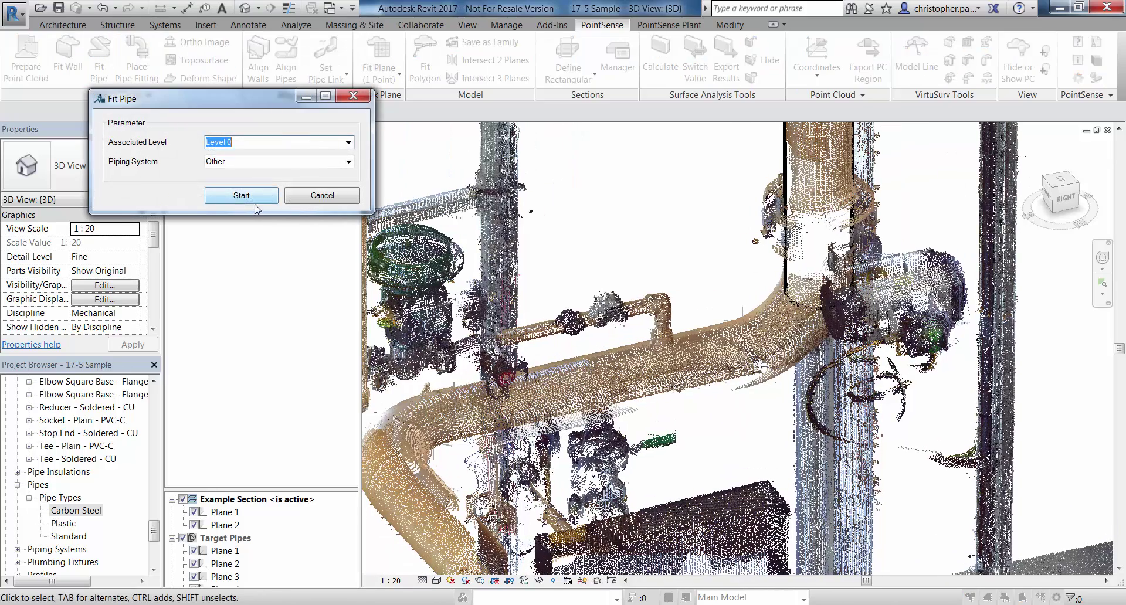
{"action": "left_click", "coordinate": [270, 197]}
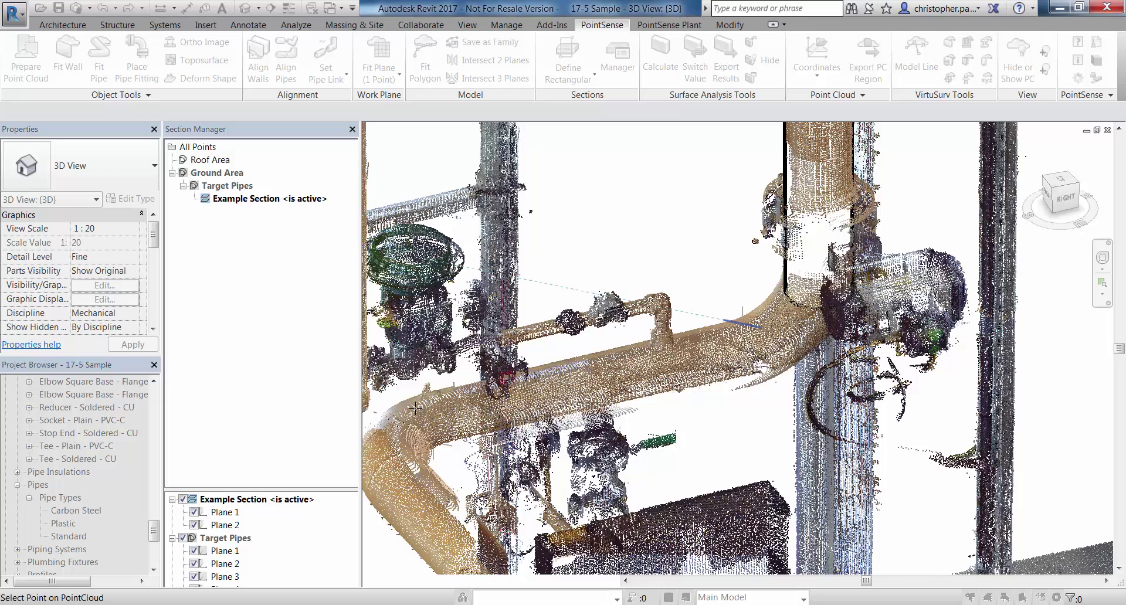
{"action": "key", "text": "Escape"}
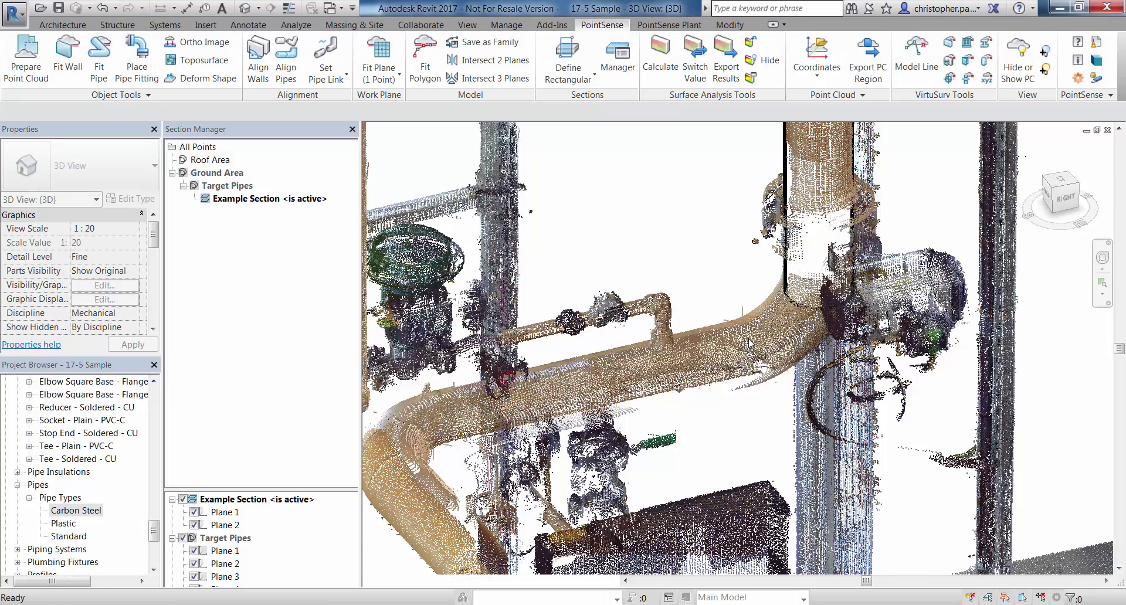
{"action": "left_click", "coordinate": [750, 342]}
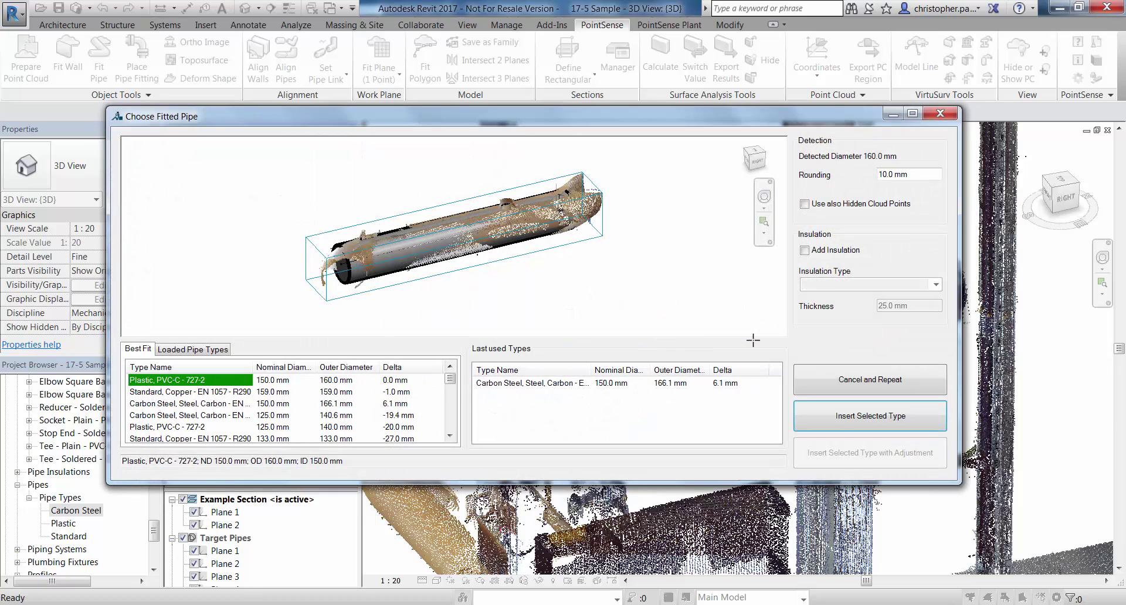
Check the fit in the preview, insert the last used 150 mm Carbon Steel type on the long horizontal run, and end fitting.
{"action": "middle_click_drag", "start_coordinate": [403, 287], "coordinate": [317, 328], "text": "shift"}
{"action": "scroll", "coordinate": [576, 262], "scroll_direction": "up", "scroll_amount": 4}
{"action": "scroll", "coordinate": [577, 262], "scroll_direction": "down", "scroll_amount": 3}
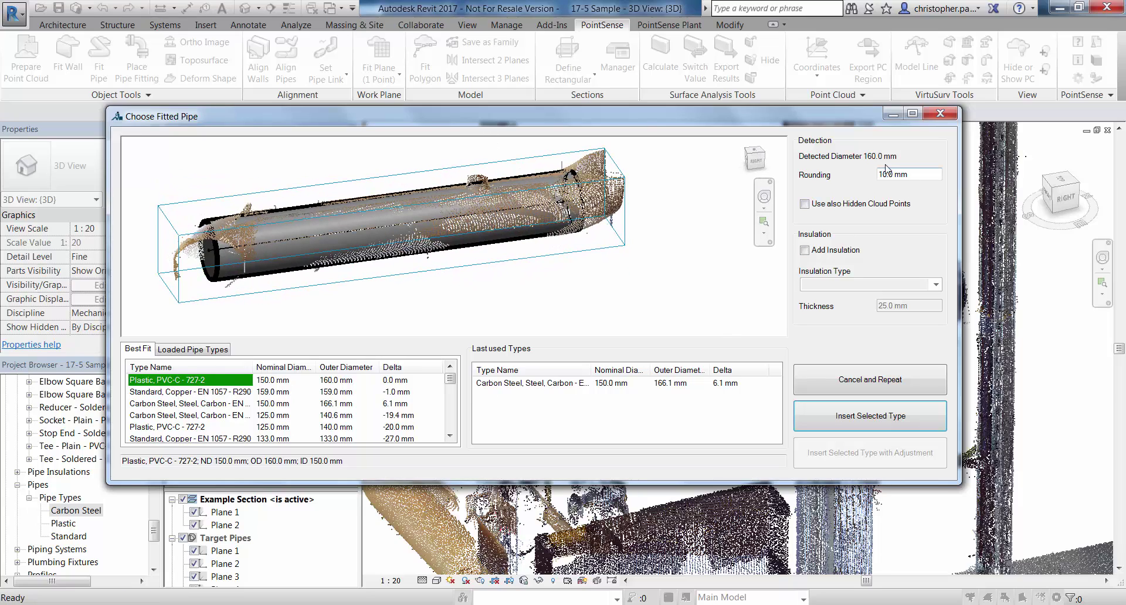
{"action": "left_click", "coordinate": [514, 384]}
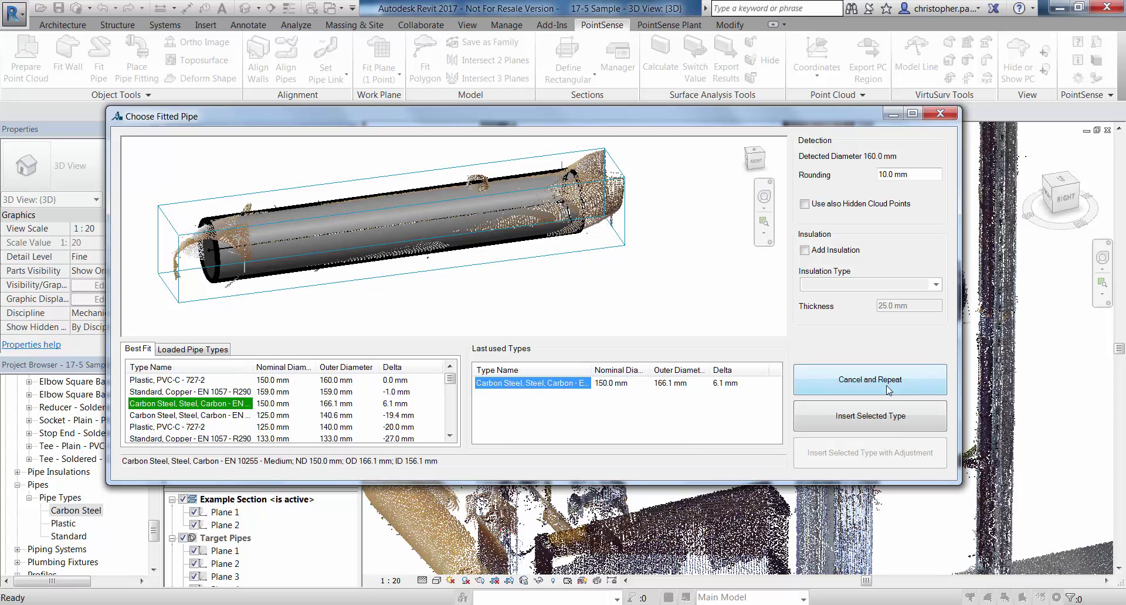
{"action": "left_click", "coordinate": [881, 420]}
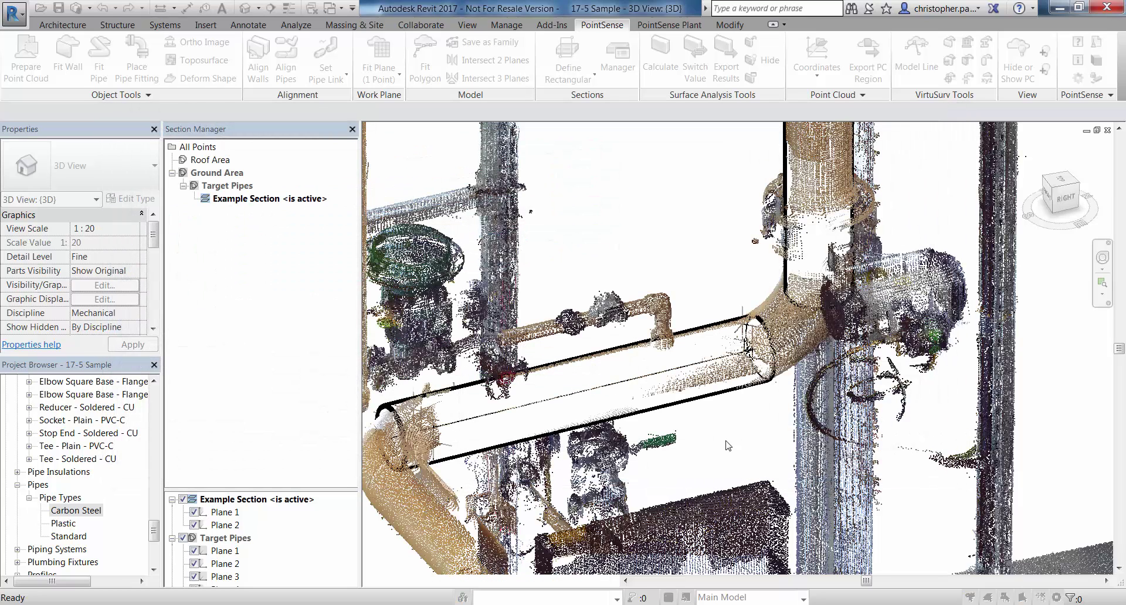
{"action": "key", "text": "Escape"}
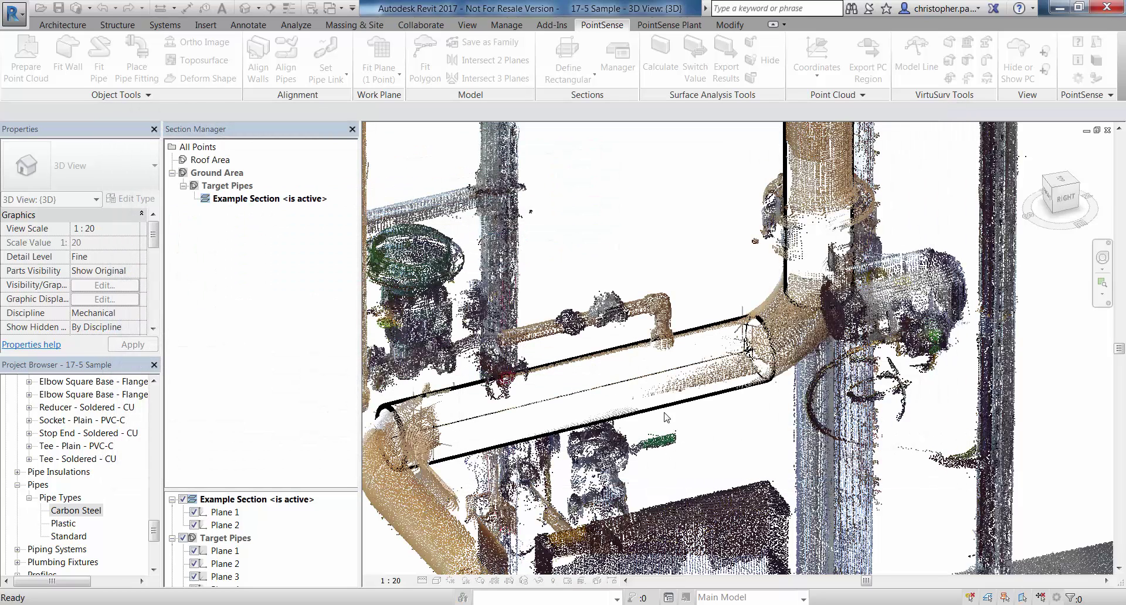
Inspect the inserted horizontal pipe against the point cloud from the opposite side.
{"action": "left_click", "coordinate": [623, 427]}
{"action": "middle_click_drag", "start_coordinate": [621, 427], "coordinate": [645, 446], "text": "shift"}
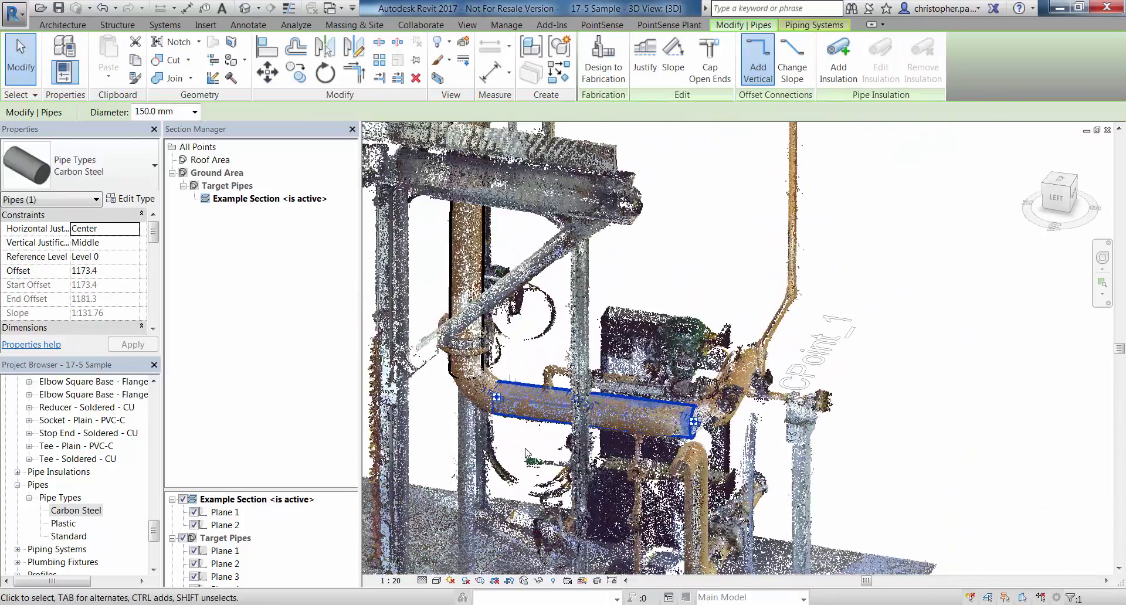
{"action": "key", "text": "Escape"}
{"action": "scroll", "coordinate": [516, 473], "scroll_direction": "up", "scroll_amount": 3}
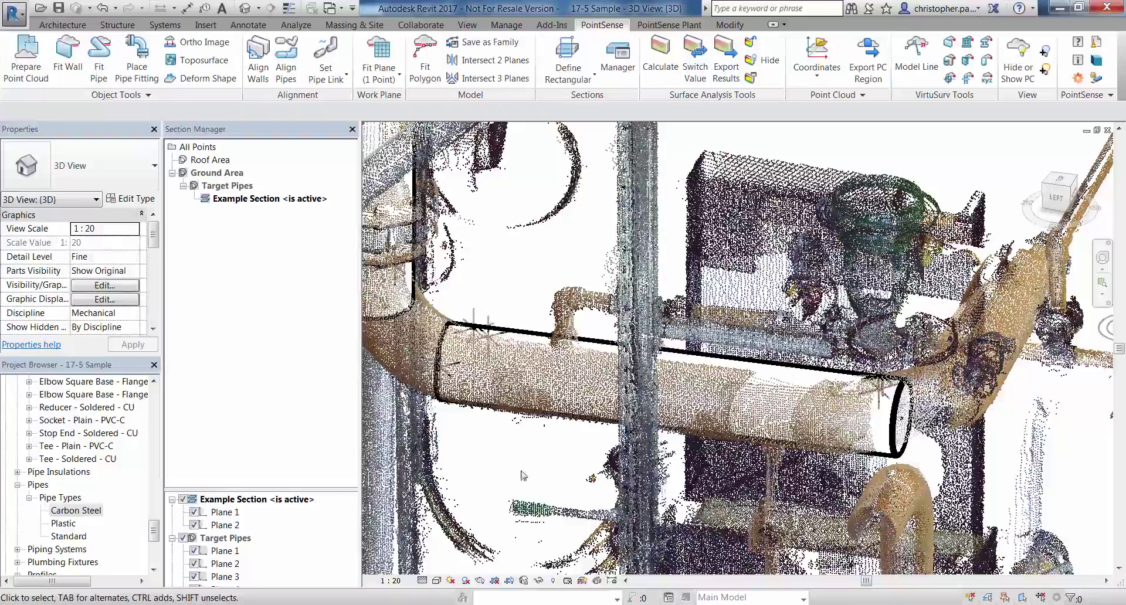
Run Fit Pipe with two points picked on the short front run that leads to the dark cabinet.
{"action": "middle_click_drag", "start_coordinate": [548, 468], "coordinate": [723, 381], "text": "shift"}
{"action": "left_click", "coordinate": [99, 68]}
{"action": "left_click", "coordinate": [242, 195]}
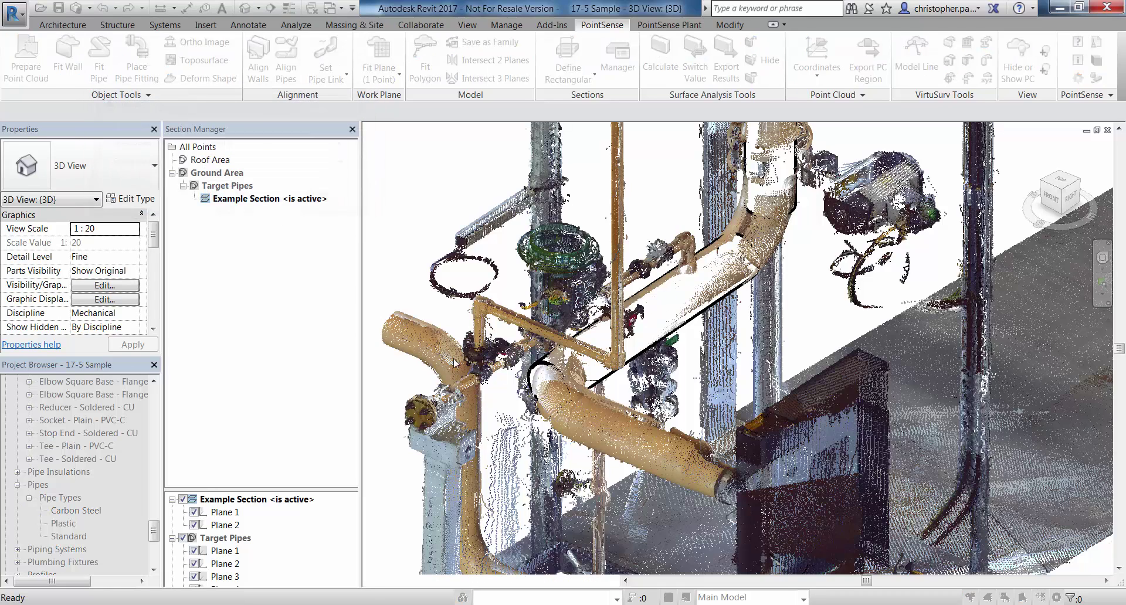
{"action": "left_click", "coordinate": [573, 417]}
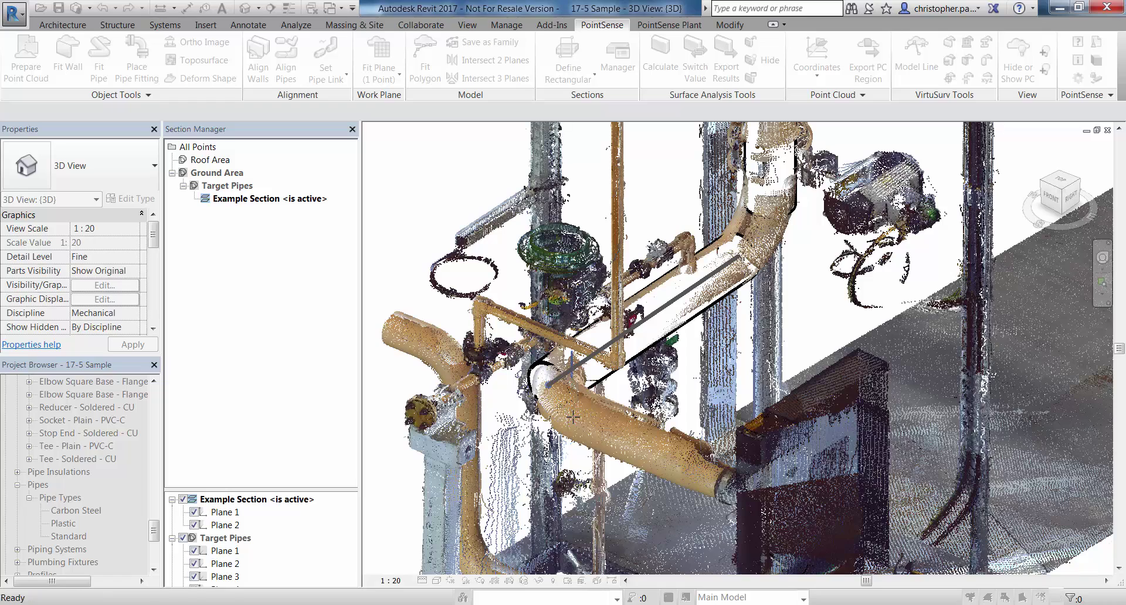
{"action": "left_click", "coordinate": [676, 463]}
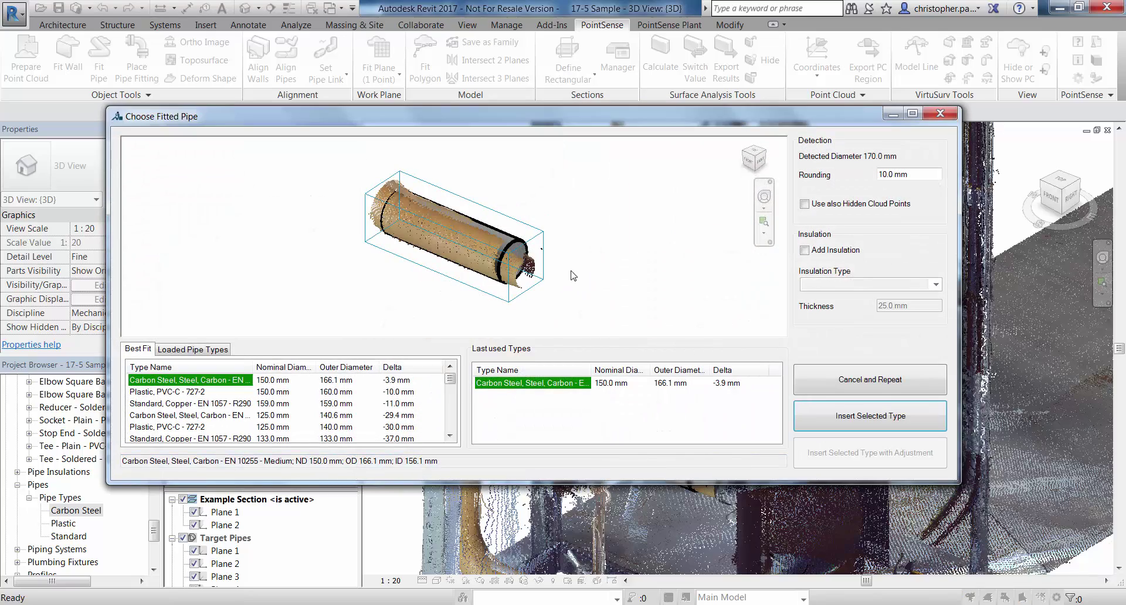
Check the front run's fit in the preview, insert the 150 mm Carbon Steel type, and end fitting.
{"action": "middle_click_drag", "start_coordinate": [499, 272], "coordinate": [659, 244], "text": "shift"}
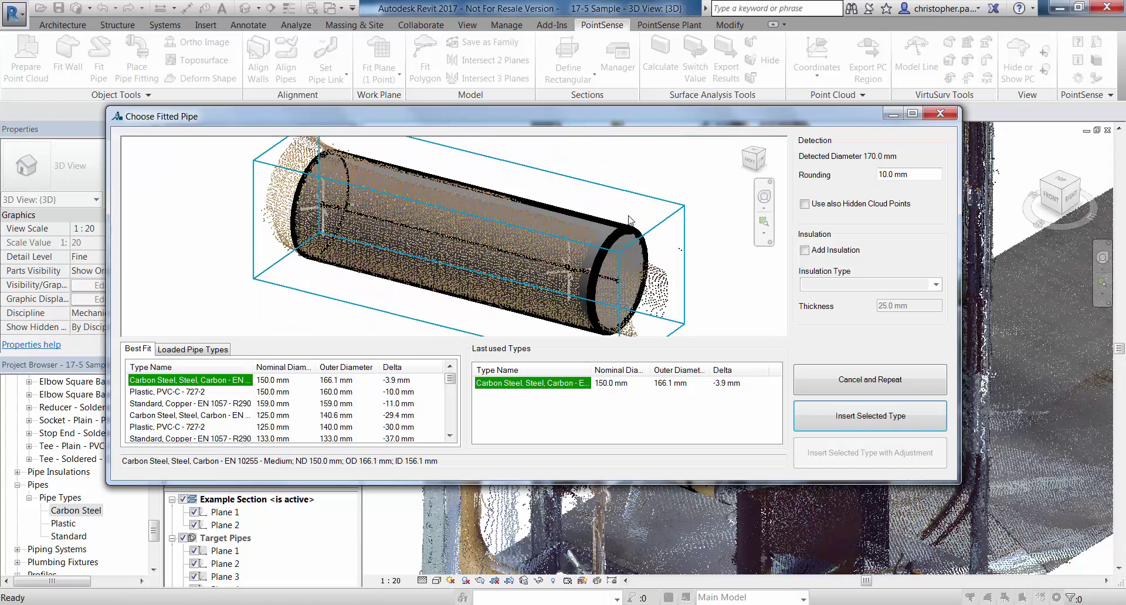
{"action": "scroll", "coordinate": [661, 249], "scroll_direction": "down", "scroll_amount": 5}
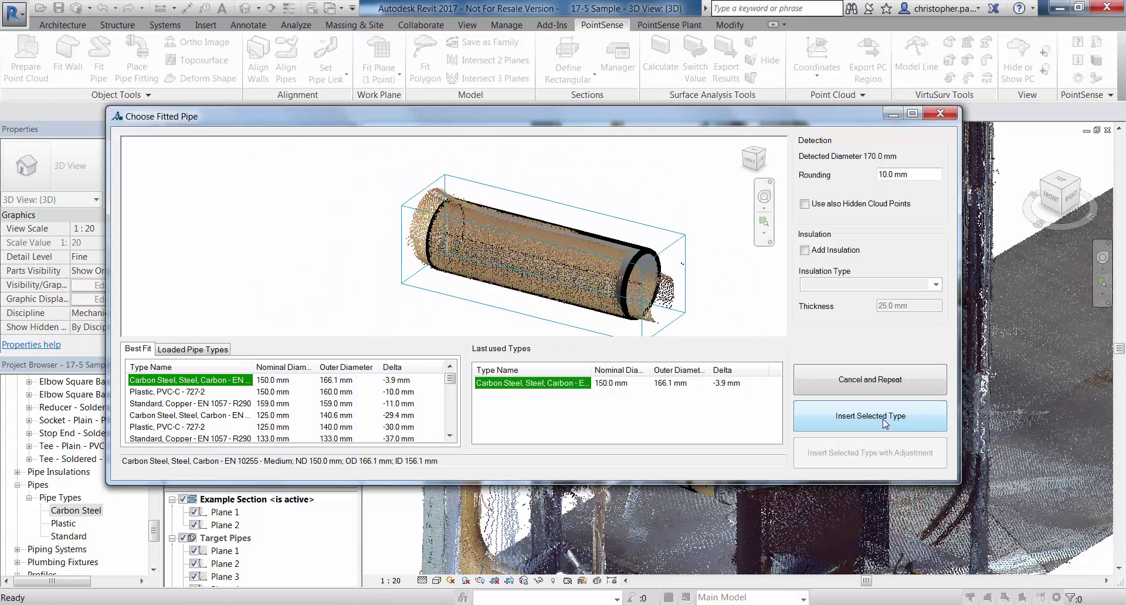
{"action": "left_click", "coordinate": [885, 422]}
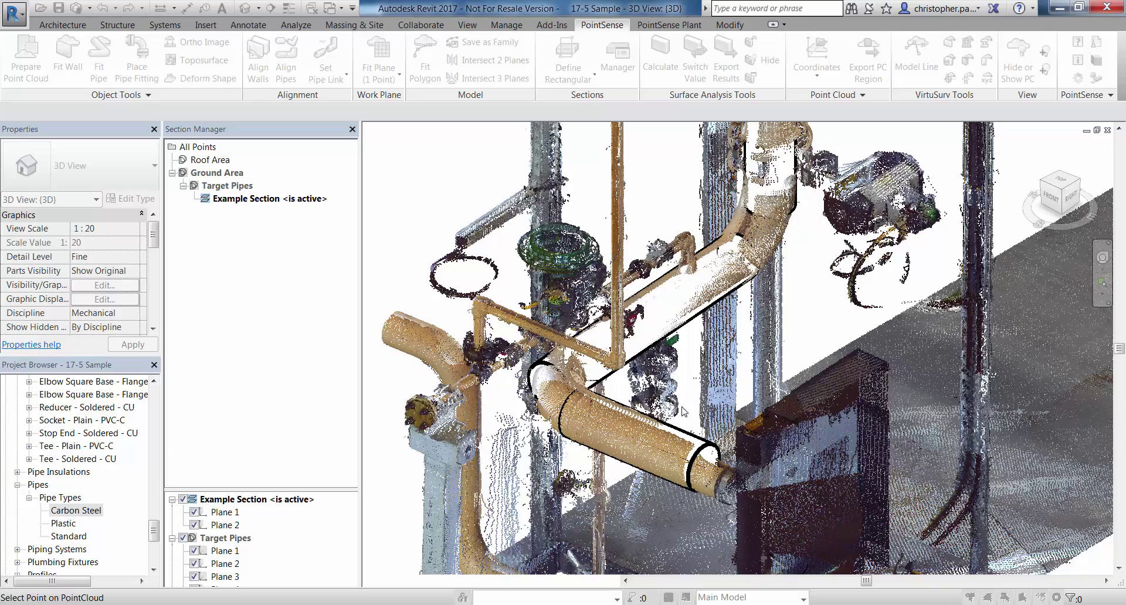
{"action": "key", "text": "Escape"}
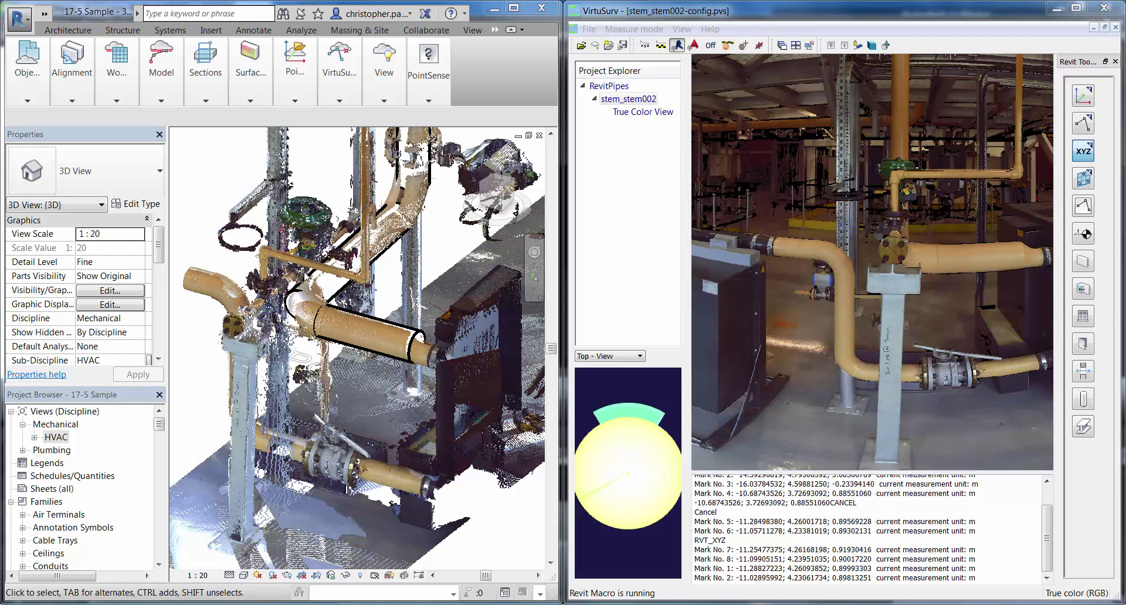
Run Fit Pipe with two points picked in the VirtuSurv scan image on the short upper pipe beside the support post.
{"action": "left_click", "coordinate": [28, 77]}
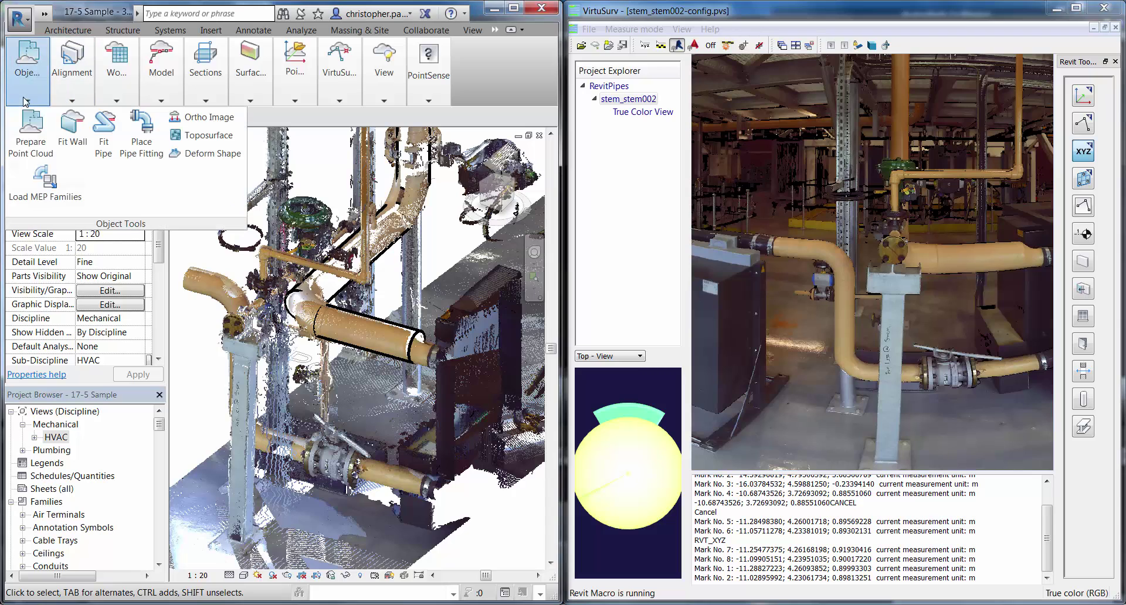
{"action": "left_click", "coordinate": [104, 122]}
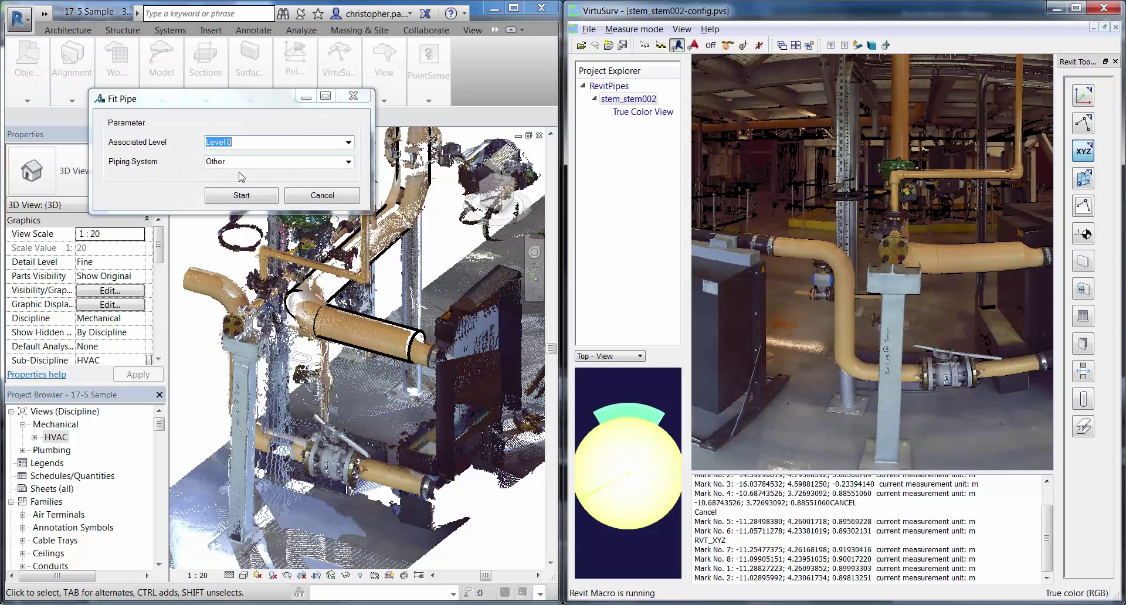
{"action": "left_click", "coordinate": [241, 195]}
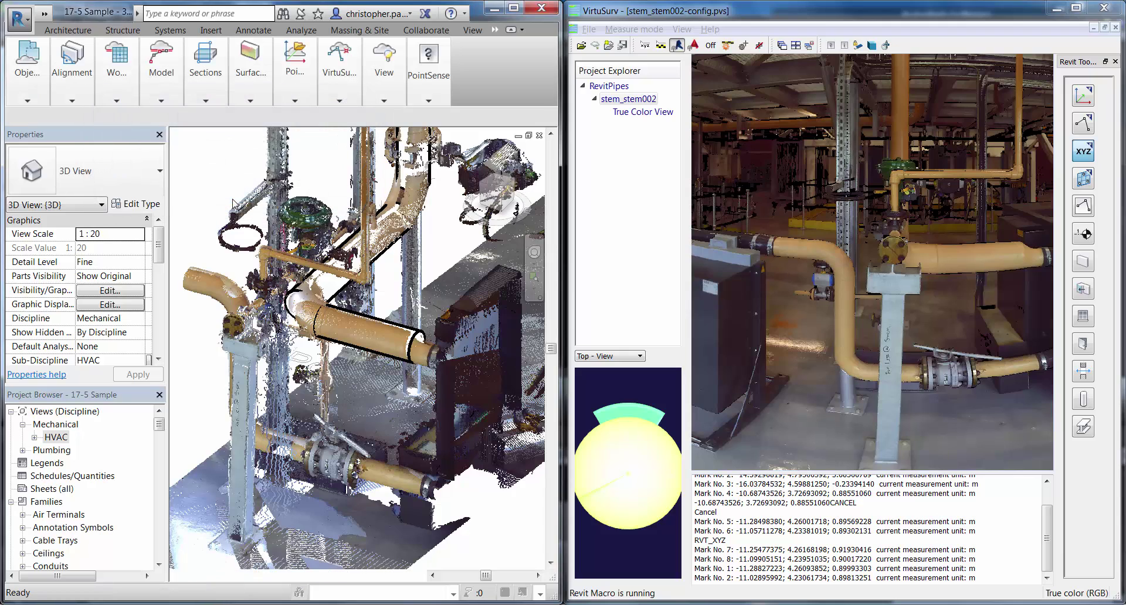
{"action": "left_click", "coordinate": [777, 251]}
{"action": "left_click", "coordinate": [817, 253]}
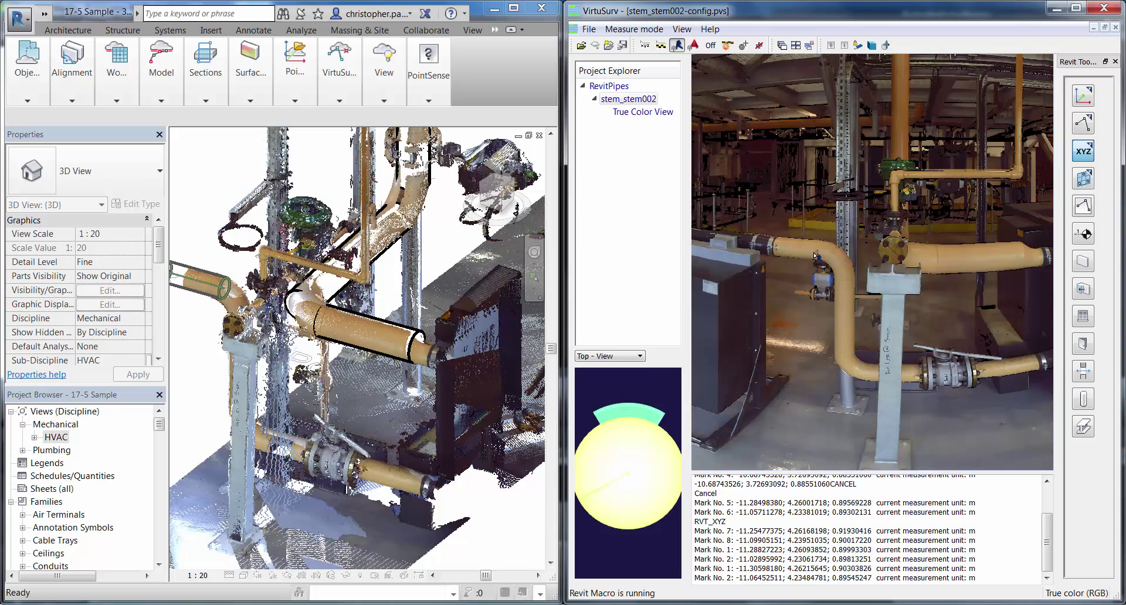
Insert the 80 mm Carbon Steel type with adjustment, accepting 110 mm outside, 110 mm nominal and 105 mm inside diameter, and end fitting.
{"action": "left_click", "coordinate": [498, 264]}
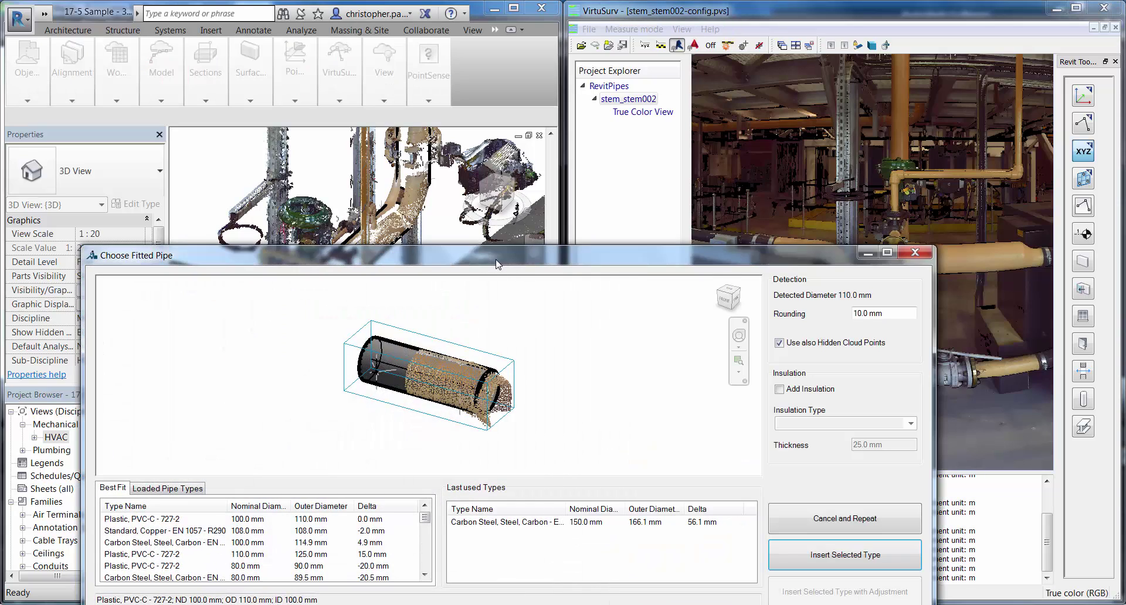
{"action": "left_click_drag", "start_coordinate": [529, 263], "coordinate": [578, 148]}
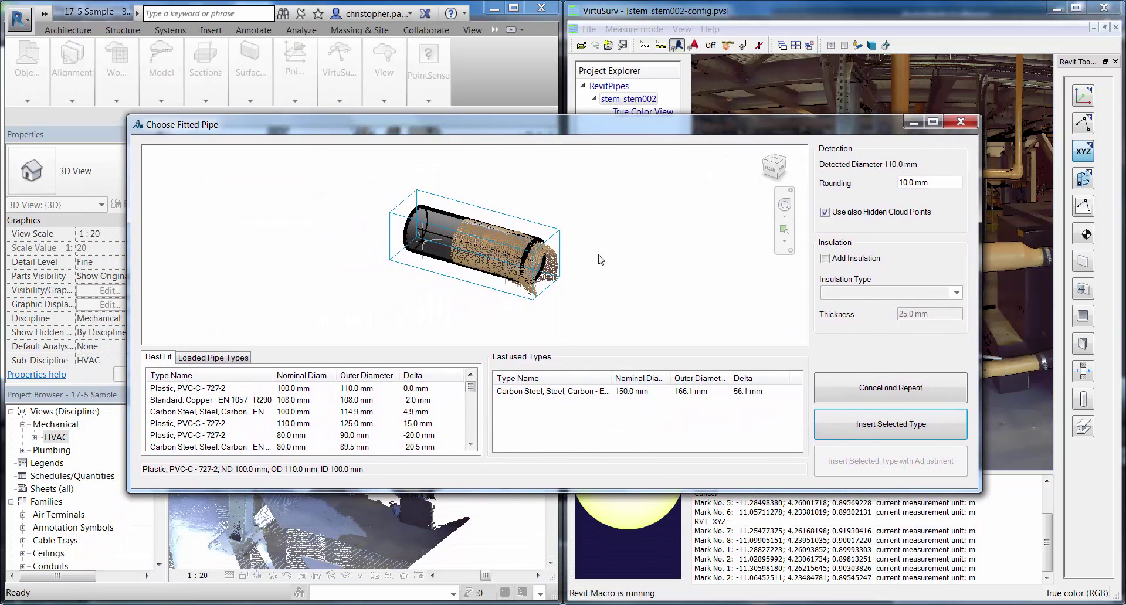
{"action": "mouse_move", "coordinate": [607, 265]}
{"action": "middle_mouse_down", "text": "shift"}
{"action": "mouse_move", "coordinate": [504, 273]}
{"action": "mouse_move", "coordinate": [516, 258]}
{"action": "mouse_move", "coordinate": [509, 266]}
{"action": "mouse_move", "coordinate": [626, 254]}
{"action": "mouse_move", "coordinate": [610, 258]}
{"action": "middle_mouse_up", "text": "shift"}
{"action": "left_click_drag", "start_coordinate": [551, 124], "coordinate": [754, 123]}
{"action": "left_click_drag", "start_coordinate": [602, 124], "coordinate": [388, 134]}
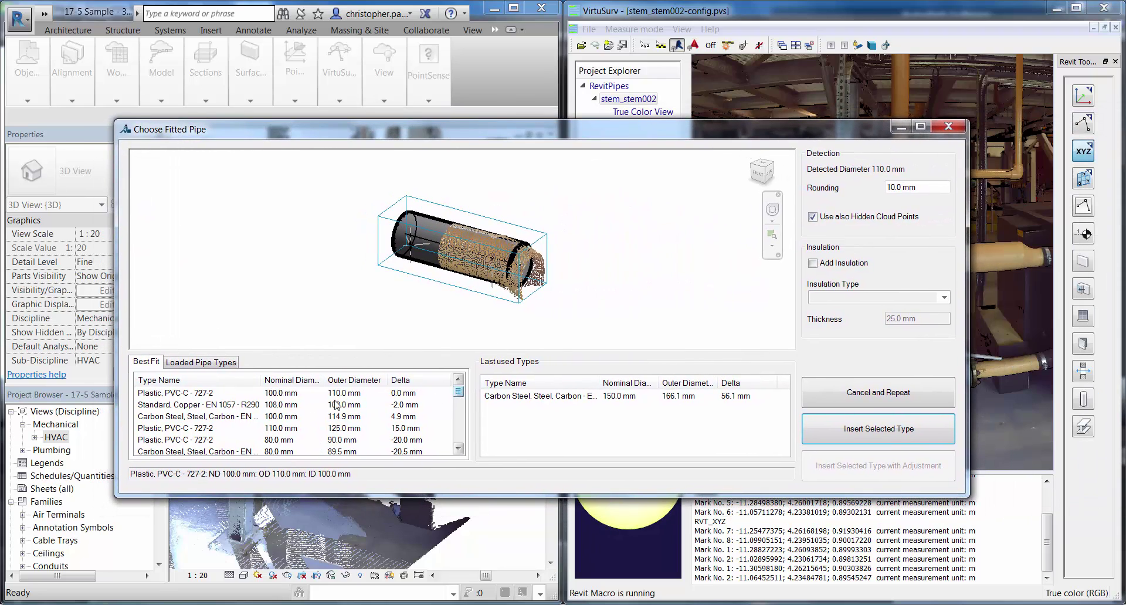
{"action": "left_click", "coordinate": [190, 451]}
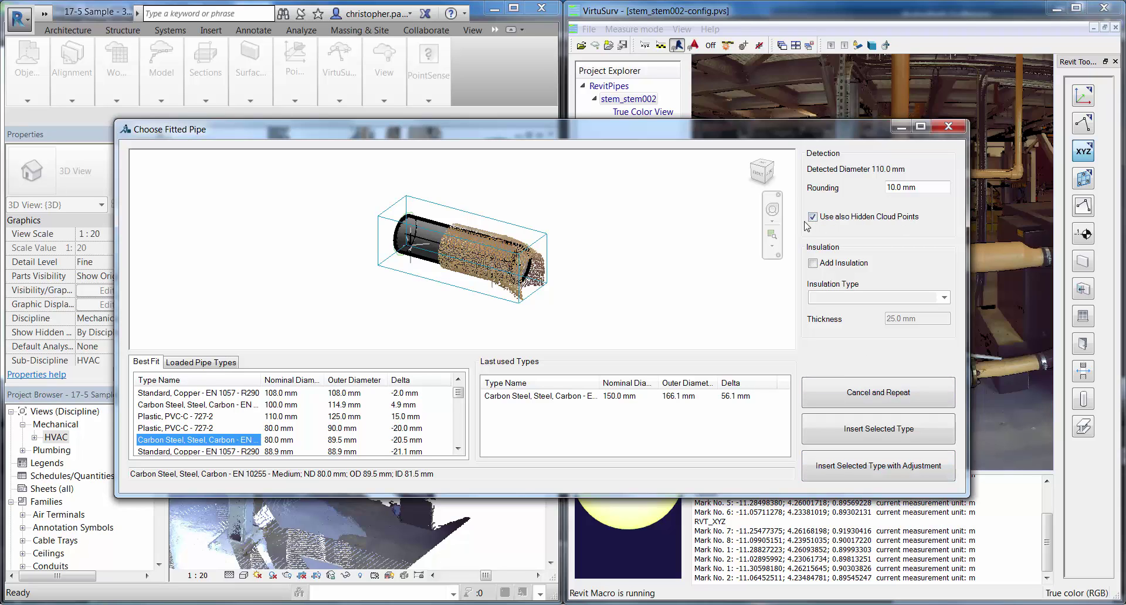
{"action": "left_click", "coordinate": [875, 479]}
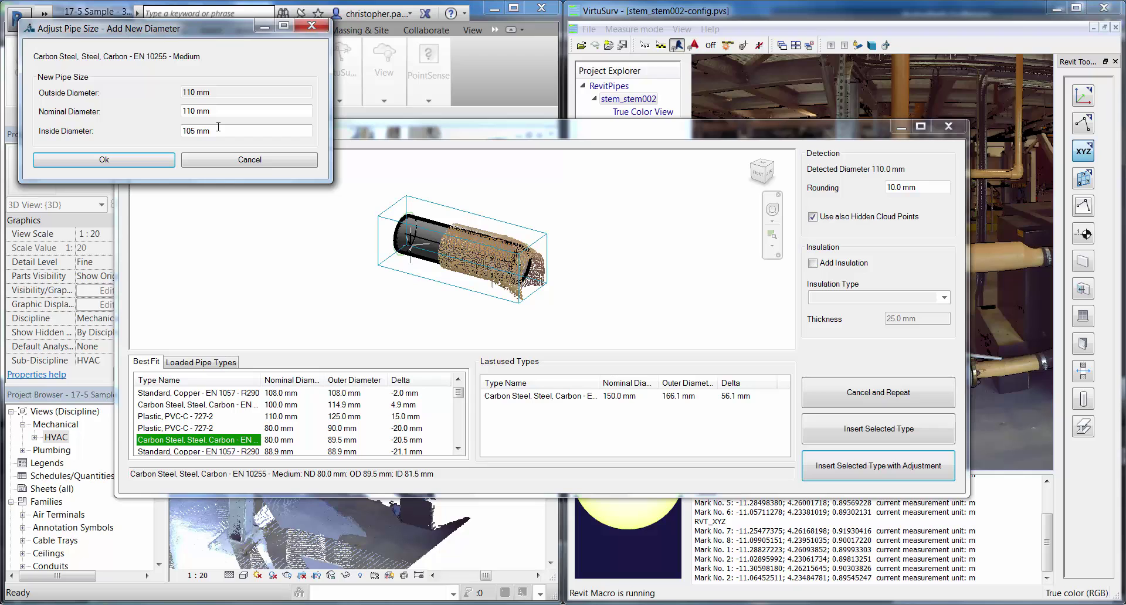
{"action": "left_click", "coordinate": [153, 164]}
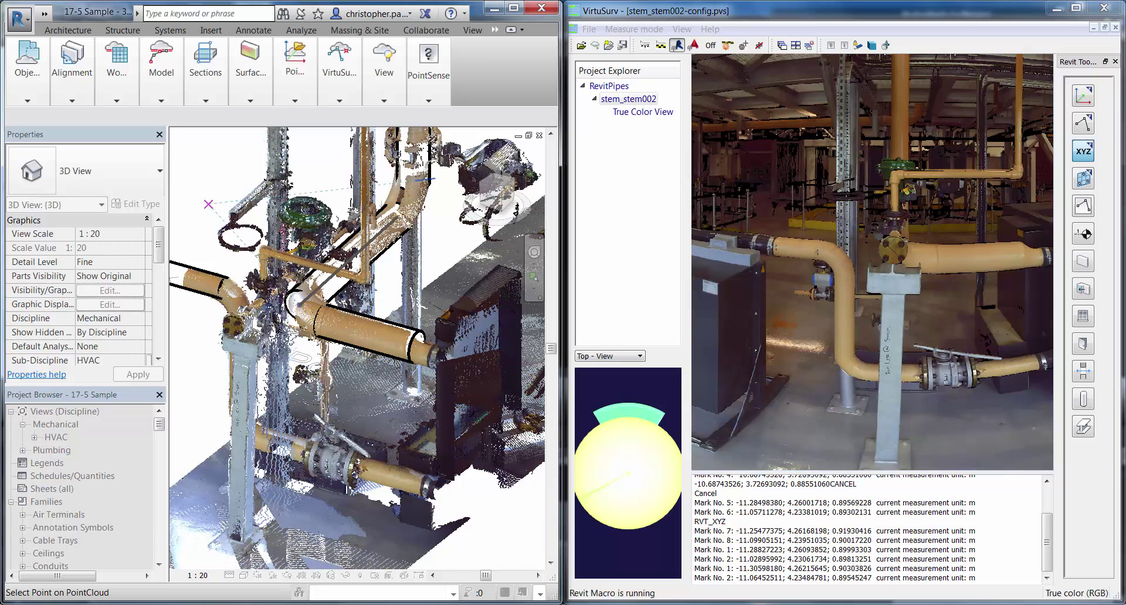
{"action": "left_click", "coordinate": [206, 218]}
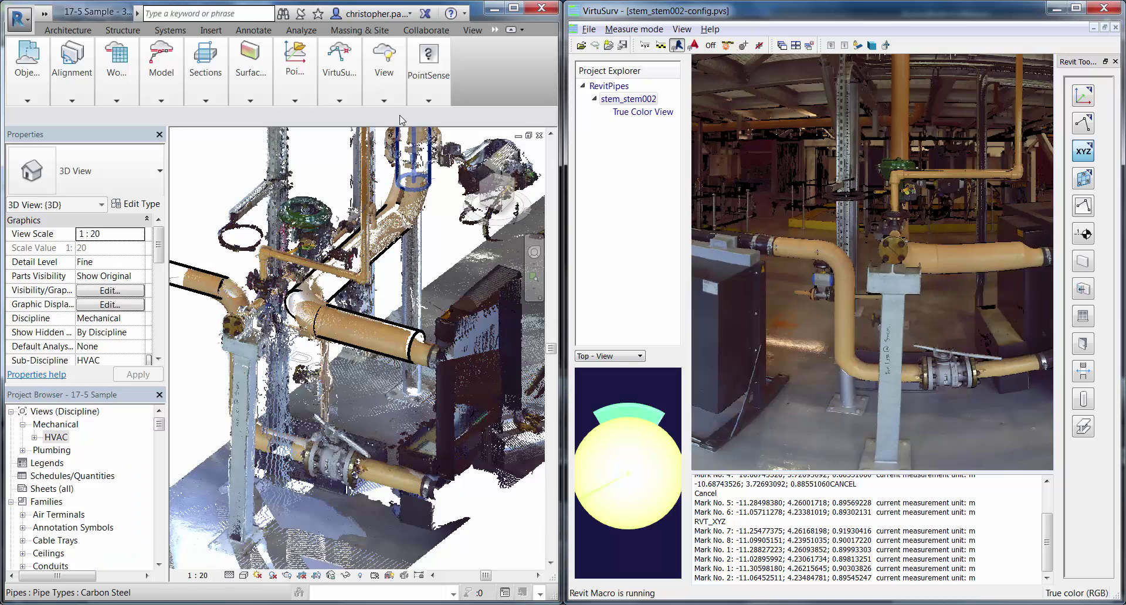
Hide the point cloud and run Fit Pipe with two points picked on the vertical drop in the VirtuSurv scan image.
{"action": "left_click", "coordinate": [384, 88]}
{"action": "left_click", "coordinate": [382, 137]}
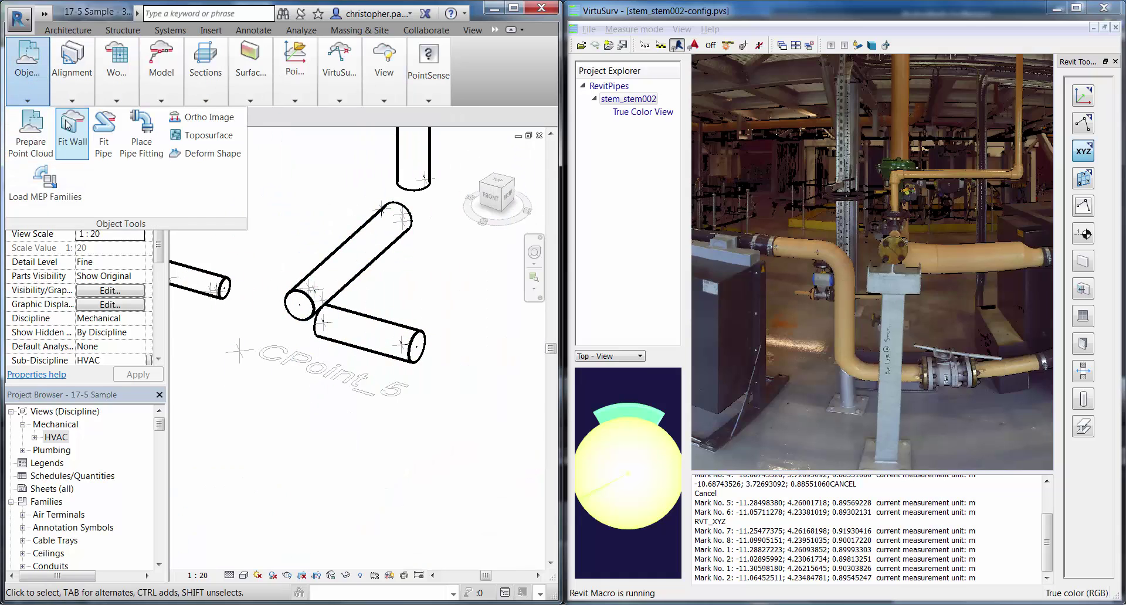
{"action": "left_click", "coordinate": [108, 134]}
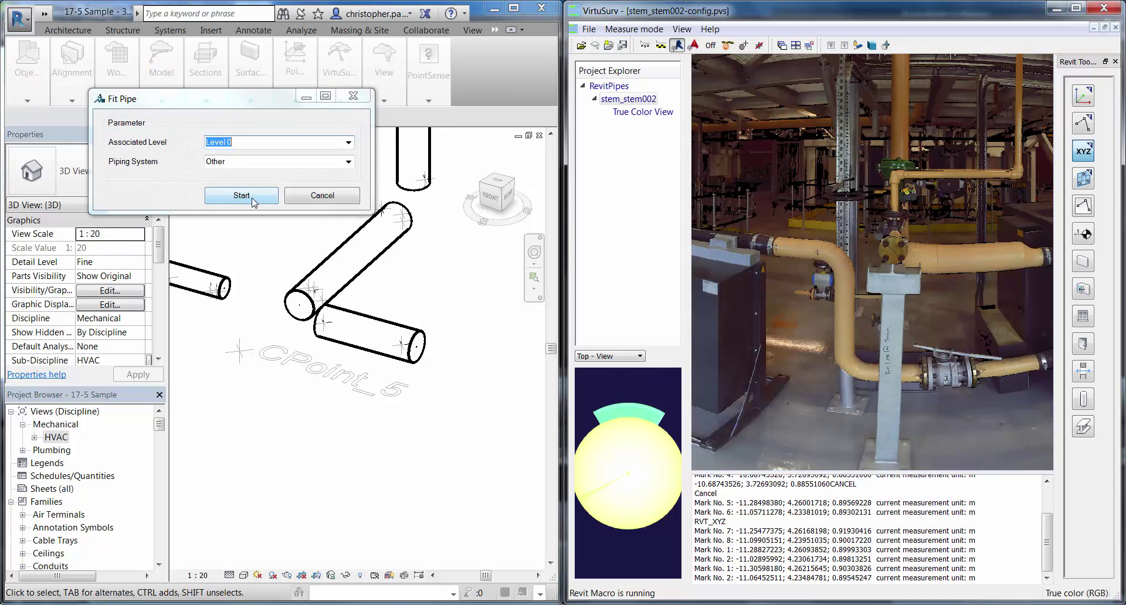
{"action": "left_click", "coordinate": [241, 196]}
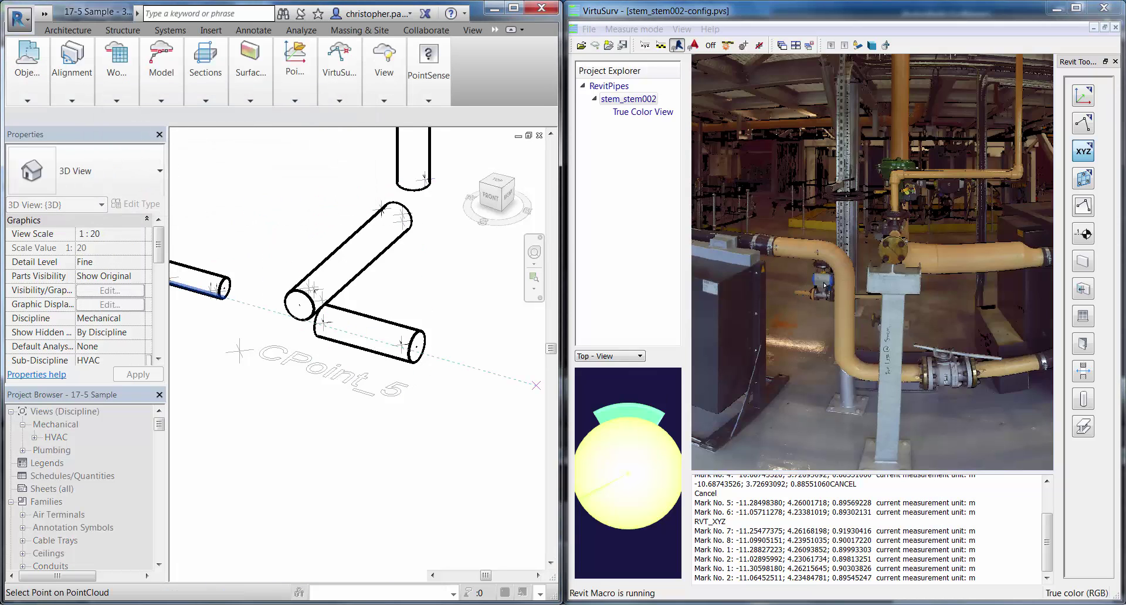
{"action": "left_click", "coordinate": [844, 292]}
{"action": "left_click", "coordinate": [846, 357]}
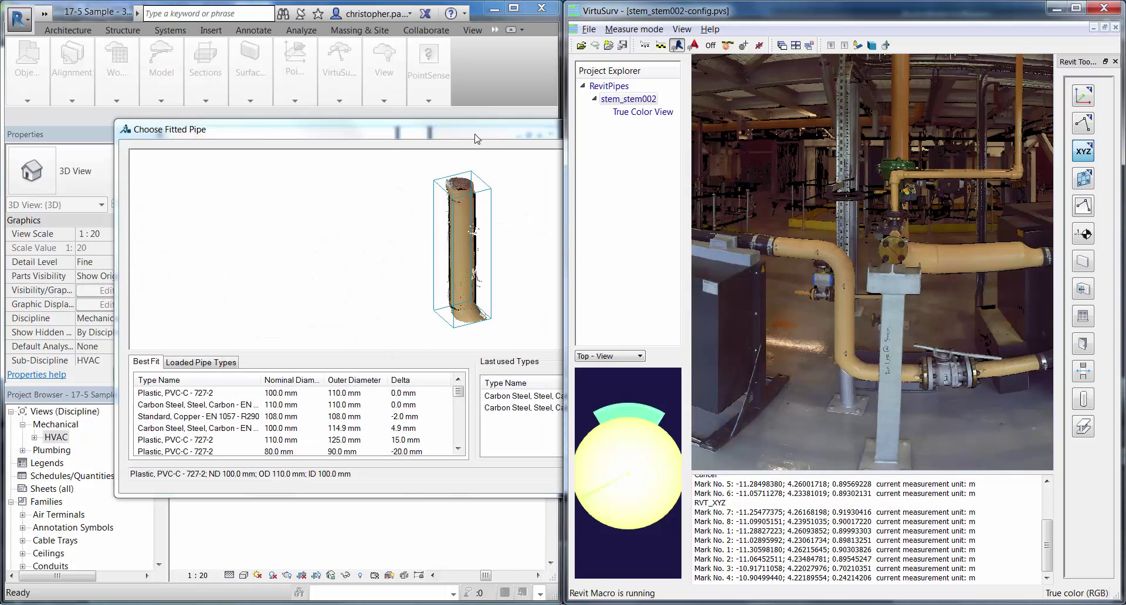
Insert the last-used 110 mm Carbon Steel type for the fitted vertical drop.
{"action": "left_click_drag", "start_coordinate": [468, 135], "coordinate": [462, 107]}
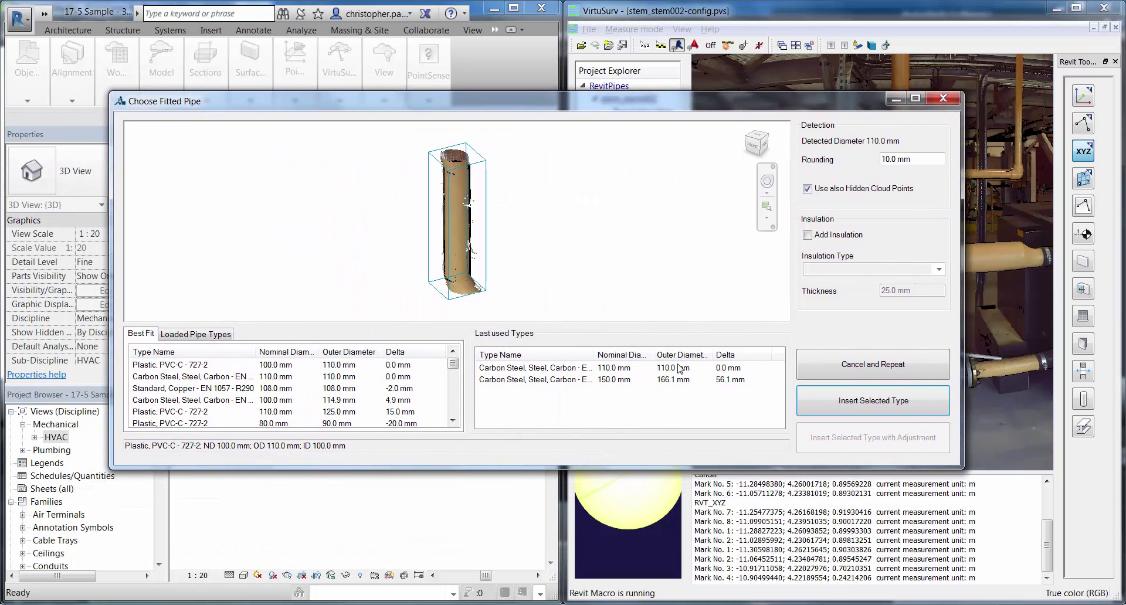
{"action": "left_click", "coordinate": [538, 369]}
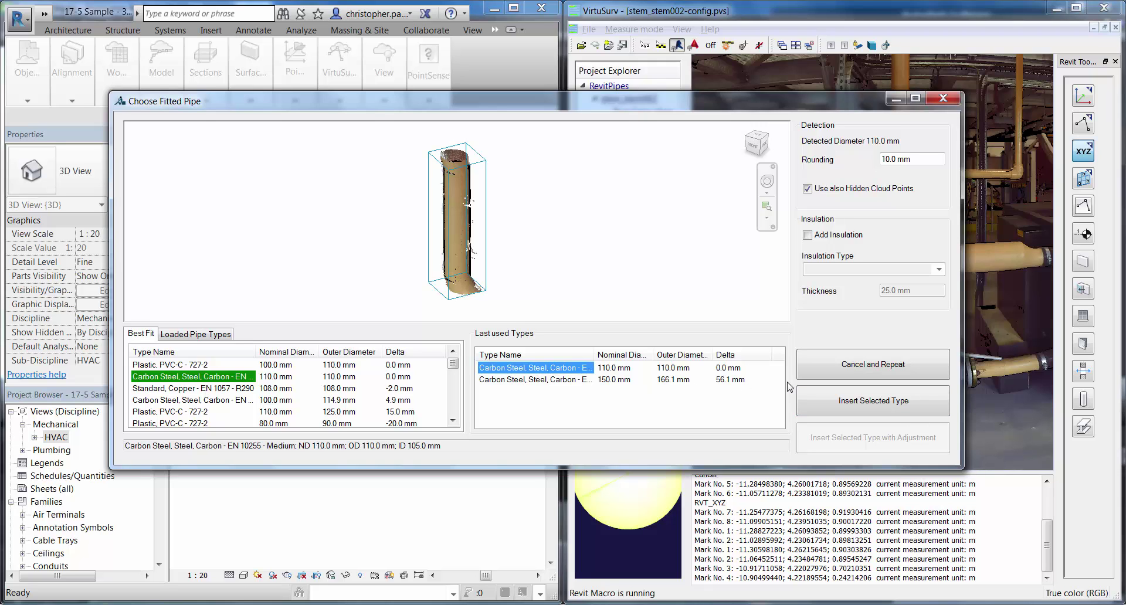
{"action": "left_click", "coordinate": [869, 404]}
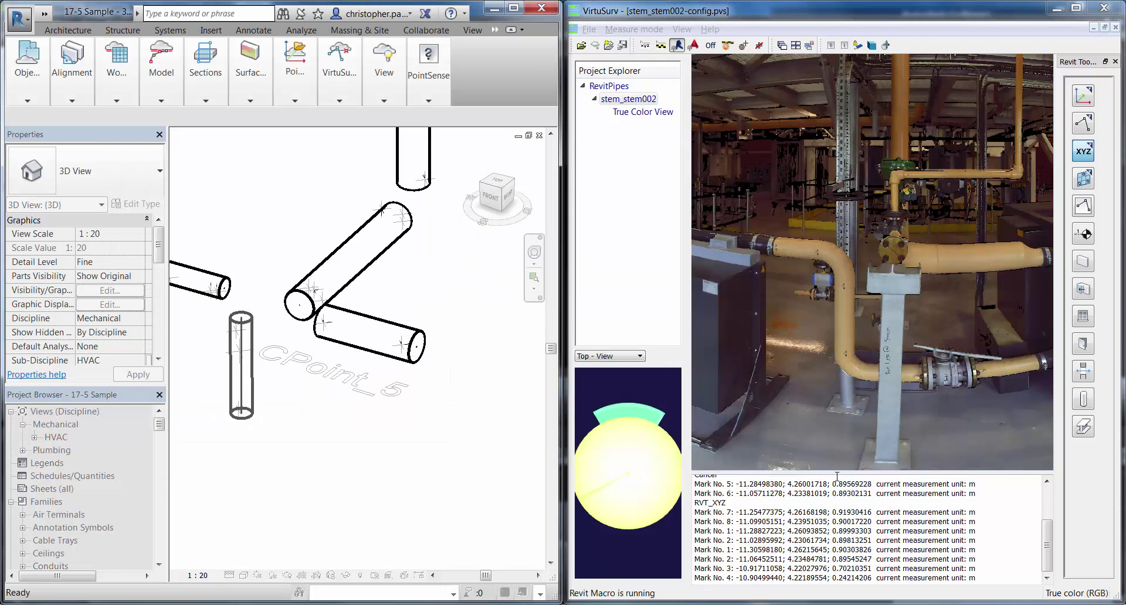
Run Fit Pipe with two points picked on the lower horizontal pipe in the VirtuSurv scan image, and insert the selected type.
{"action": "left_click", "coordinate": [27, 82]}
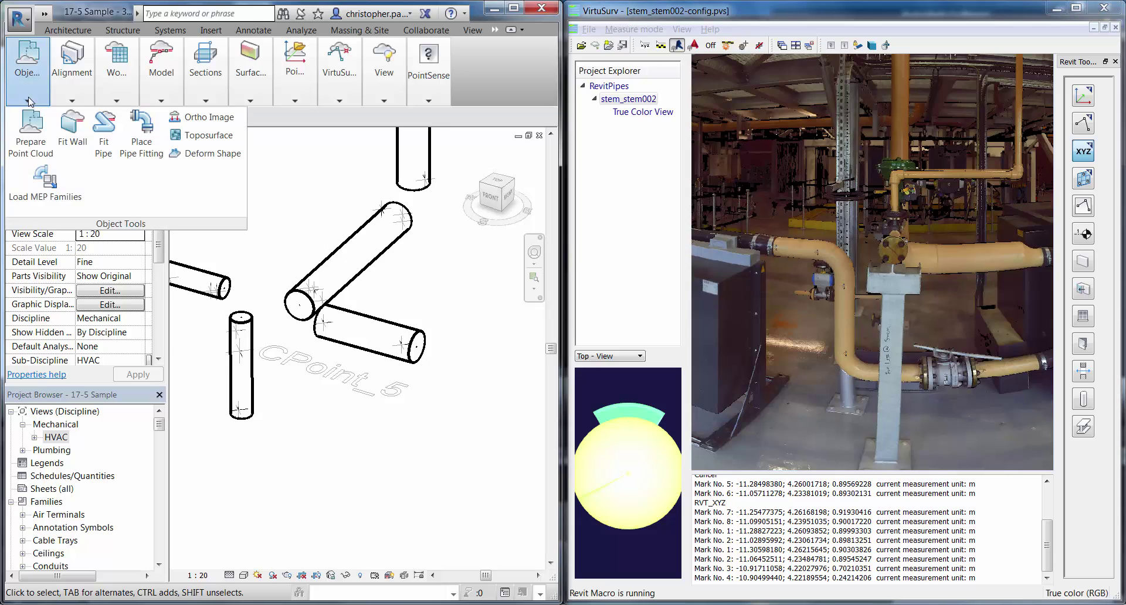
{"action": "left_click", "coordinate": [103, 132]}
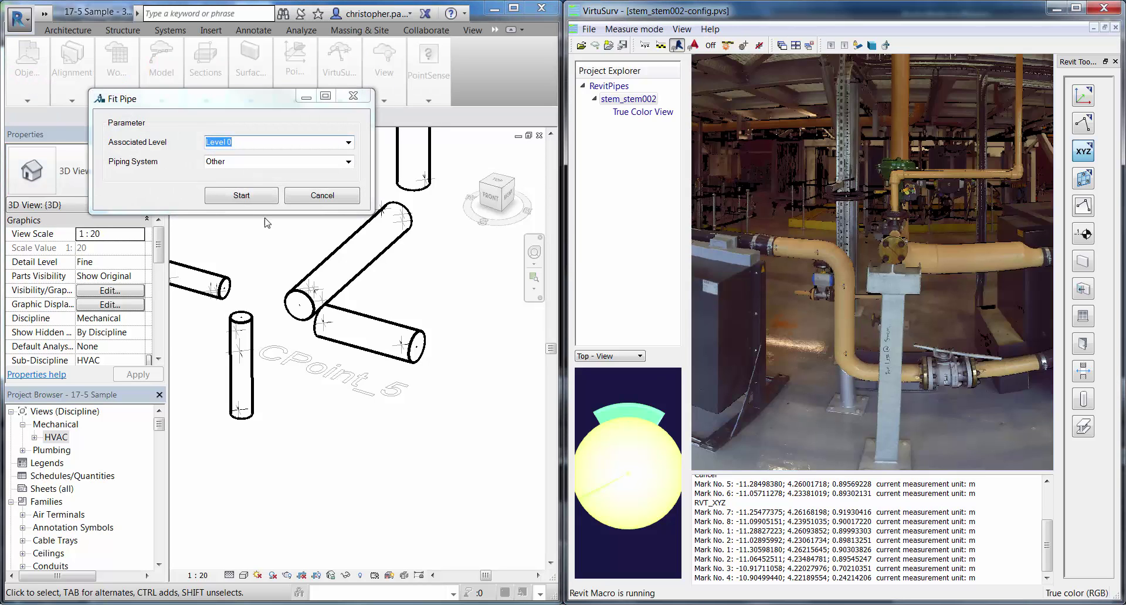
{"action": "left_click", "coordinate": [241, 195]}
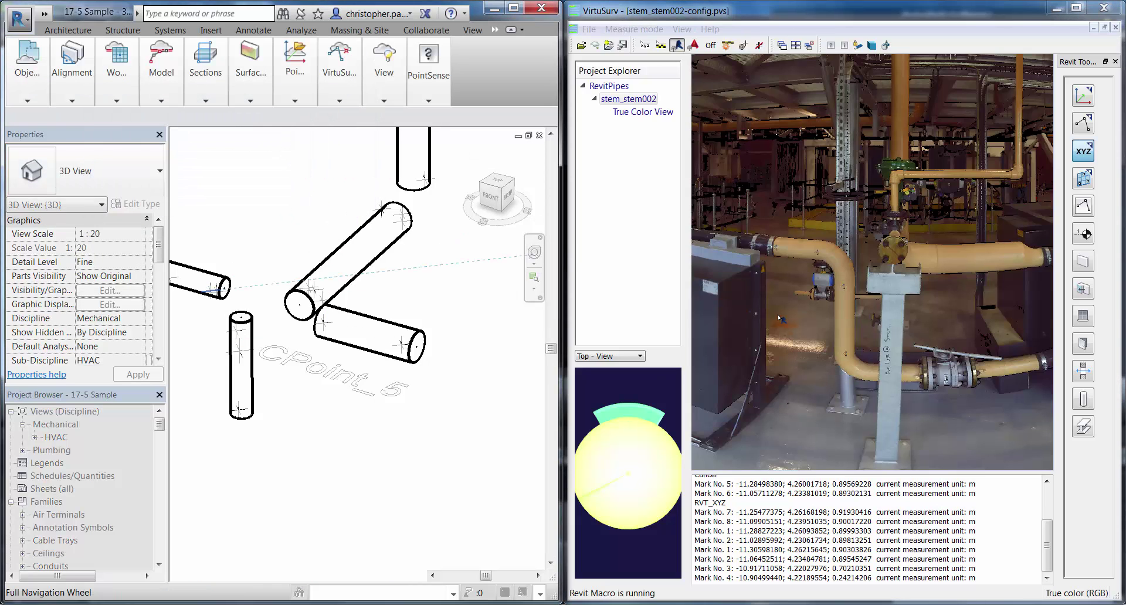
{"action": "left_click", "coordinate": [872, 378]}
{"action": "left_click", "coordinate": [916, 387]}
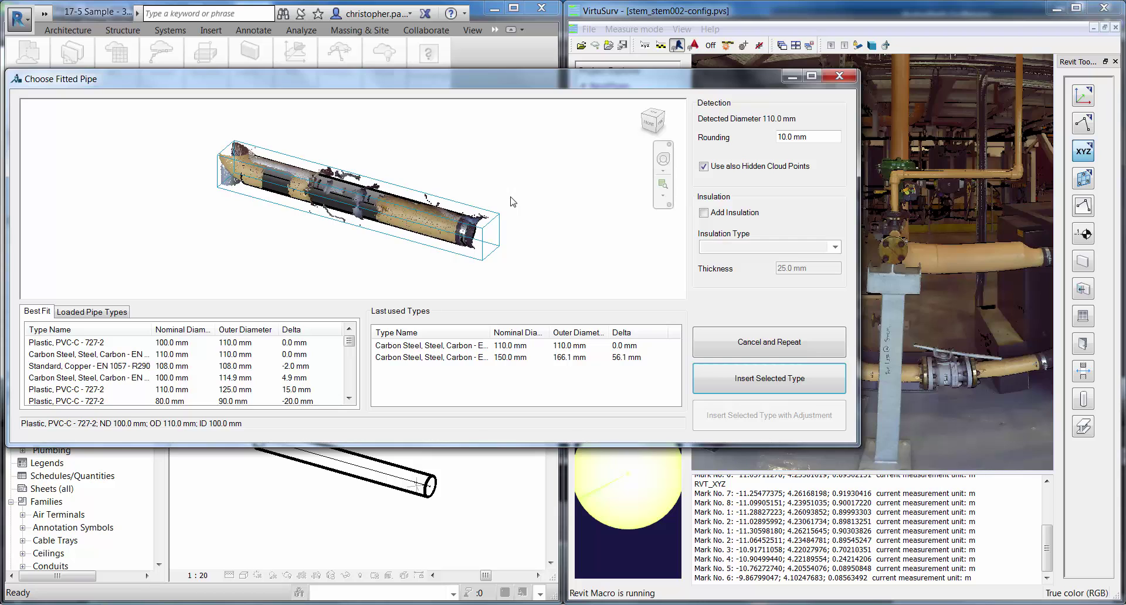
{"action": "middle_click_drag", "start_coordinate": [513, 202], "coordinate": [525, 197], "text": "shift"}
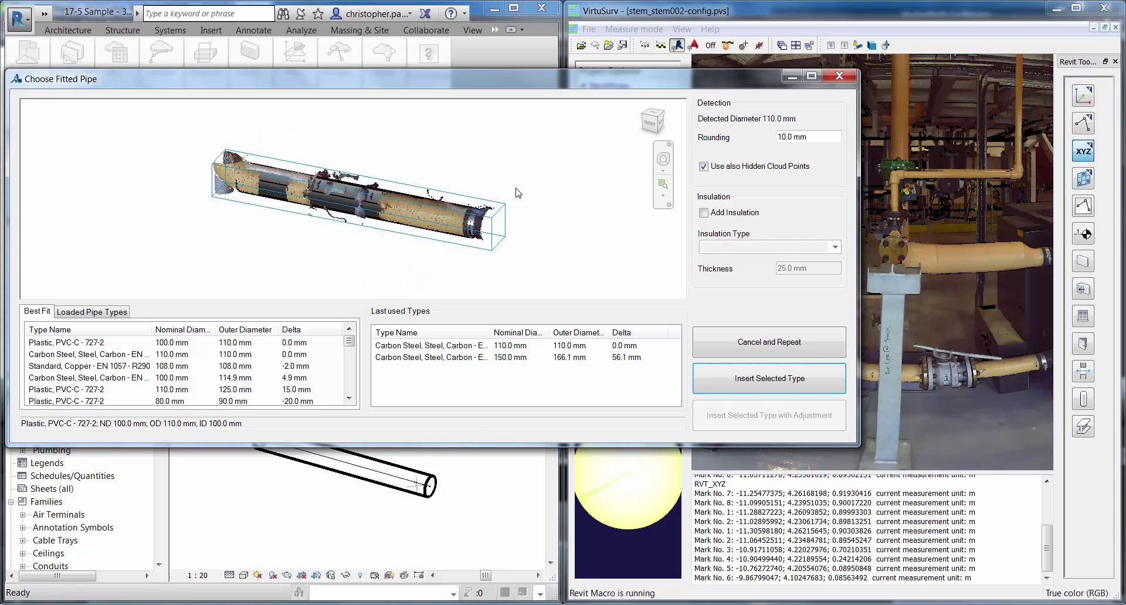
{"action": "left_click", "coordinate": [758, 380]}
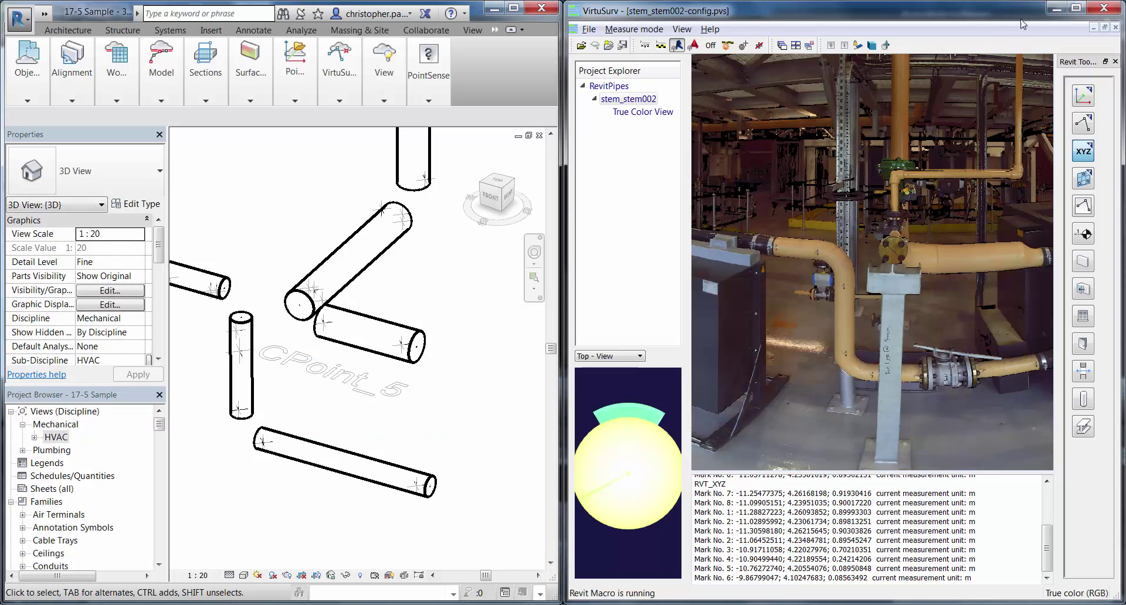
Close VirtuSurv without saving the project changes and show the point cloud again around the fitted pipes in Revit.
{"action": "left_click", "coordinate": [1101, 8]}
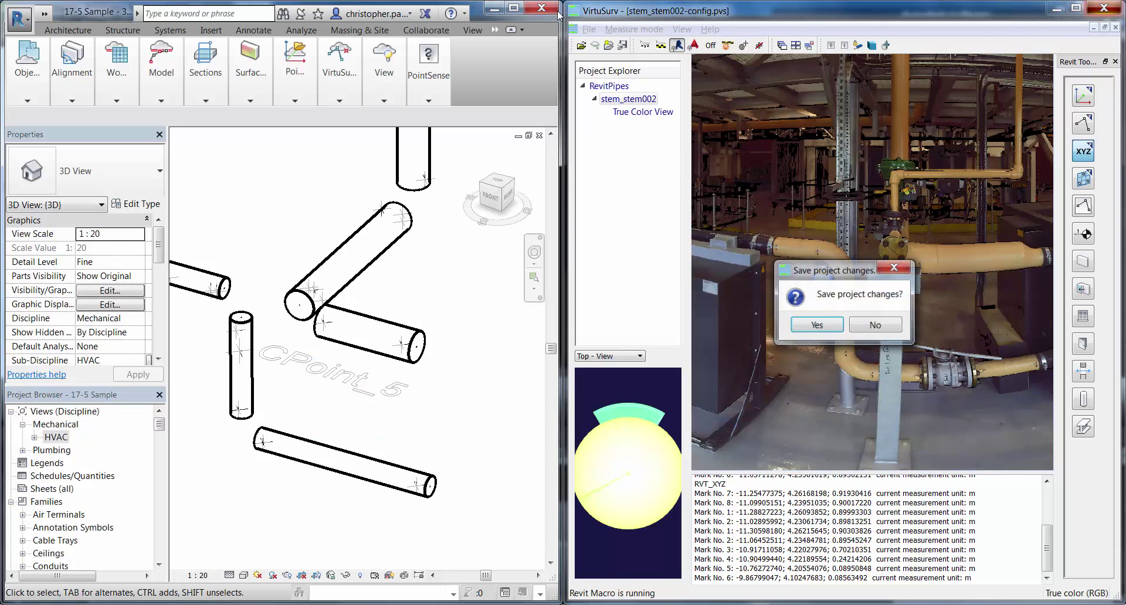
{"action": "left_click", "coordinate": [852, 328]}
{"action": "scroll", "coordinate": [636, 239], "scroll_direction": "down", "scroll_amount": 4}
{"action": "left_click", "coordinate": [1021, 77]}
{"action": "middle_click_drag", "start_coordinate": [797, 392], "coordinate": [844, 340], "text": "shift"}
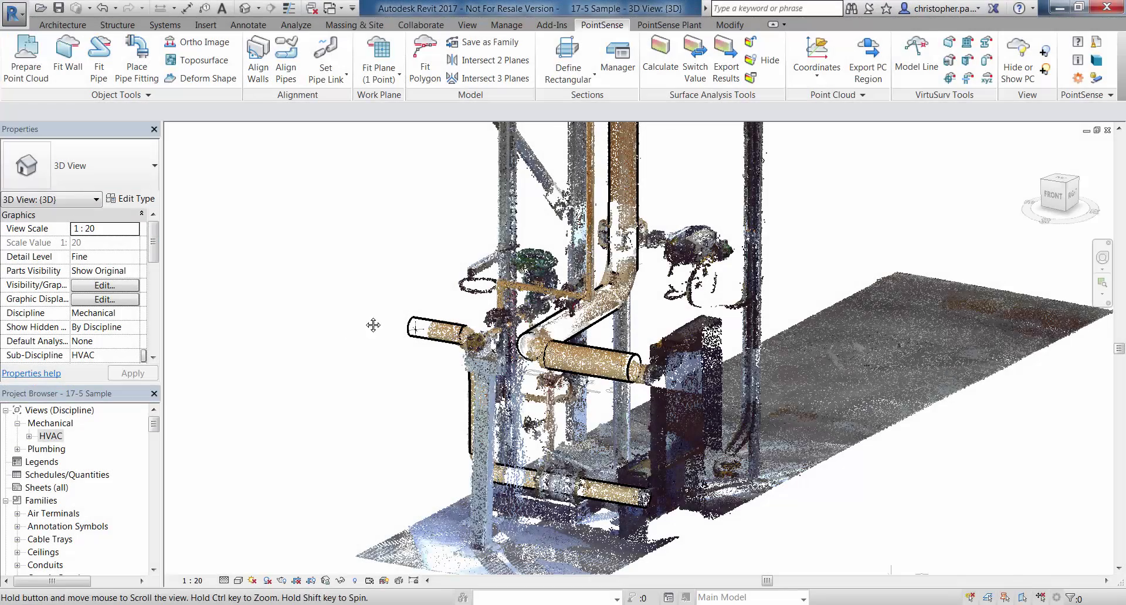
{"action": "middle_click_drag", "start_coordinate": [373, 325], "coordinate": [359, 314]}
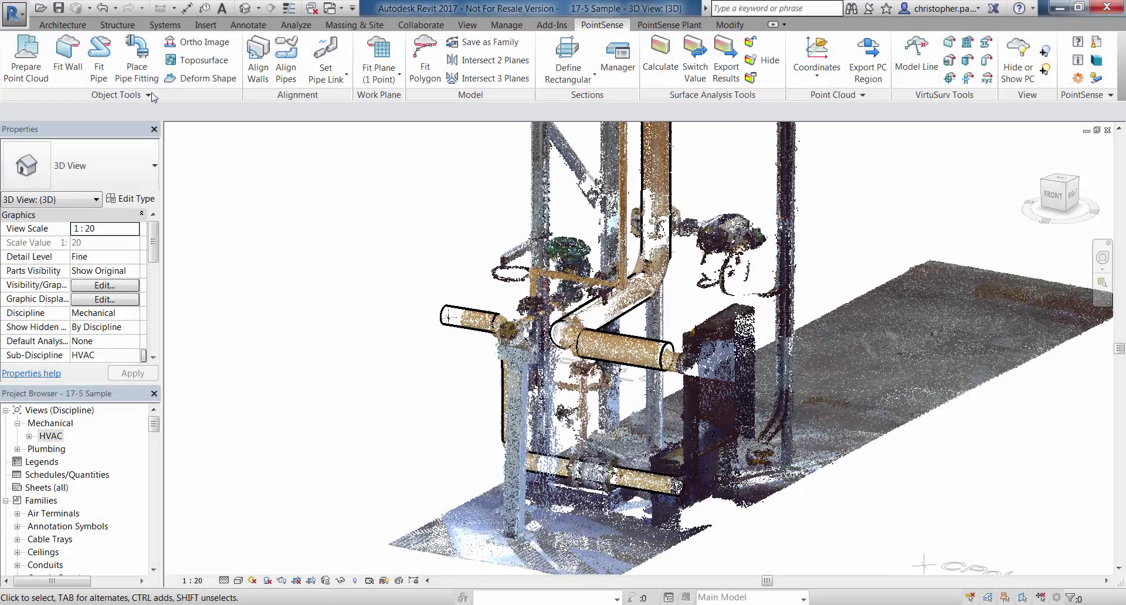
Start Place Pipe Fitting and let it analyze all the fitting families.
{"action": "left_click", "coordinate": [145, 72]}
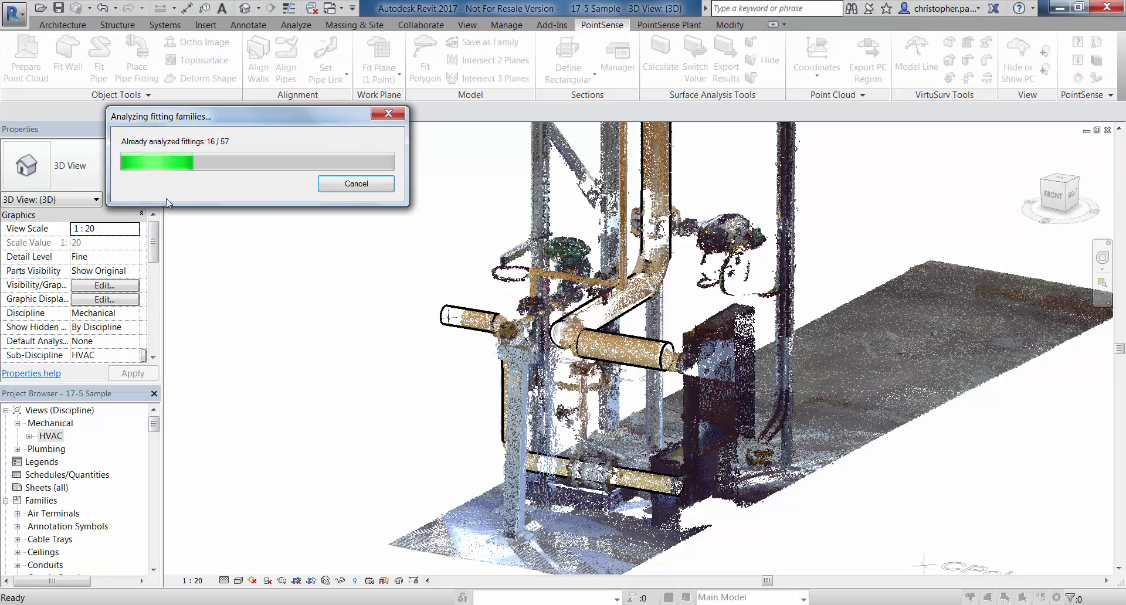
{"action": "left_click", "coordinate": [390, 215]}
{"action": "left_click", "coordinate": [389, 215]}
{"action": "left_click", "coordinate": [390, 215]}
{"action": "left_click", "coordinate": [387, 214]}
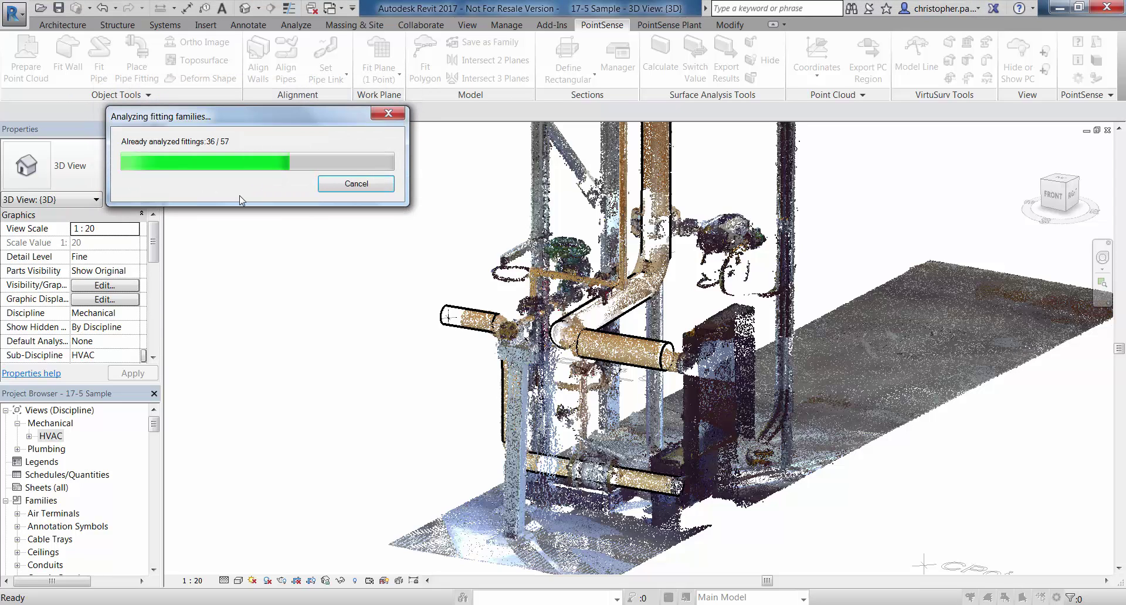
{"action": "left_click", "coordinate": [374, 210]}
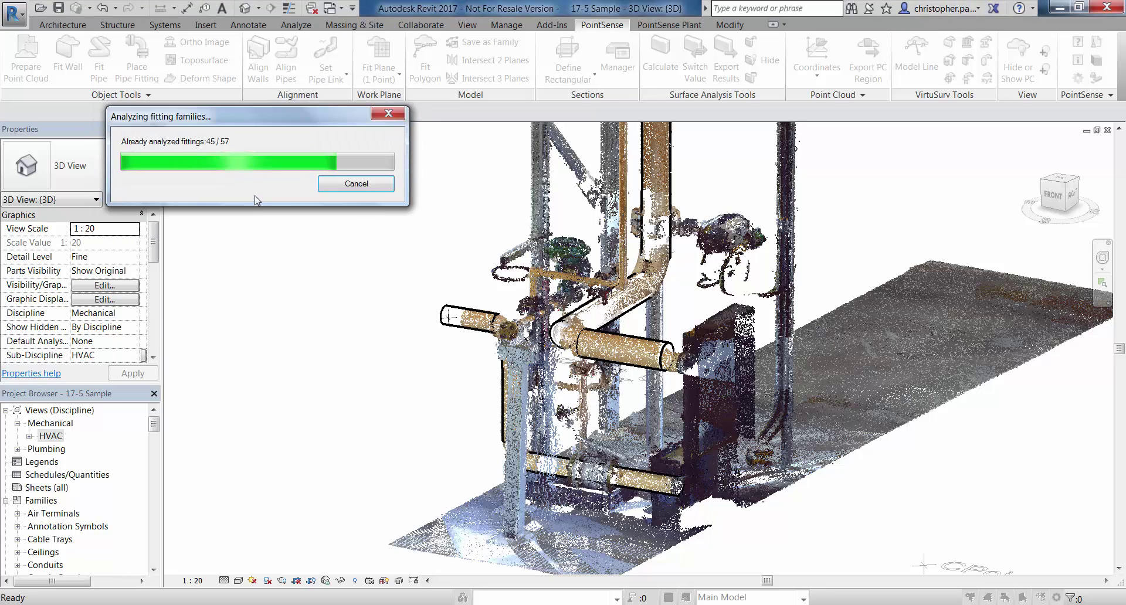
{"action": "left_click", "coordinate": [374, 210]}
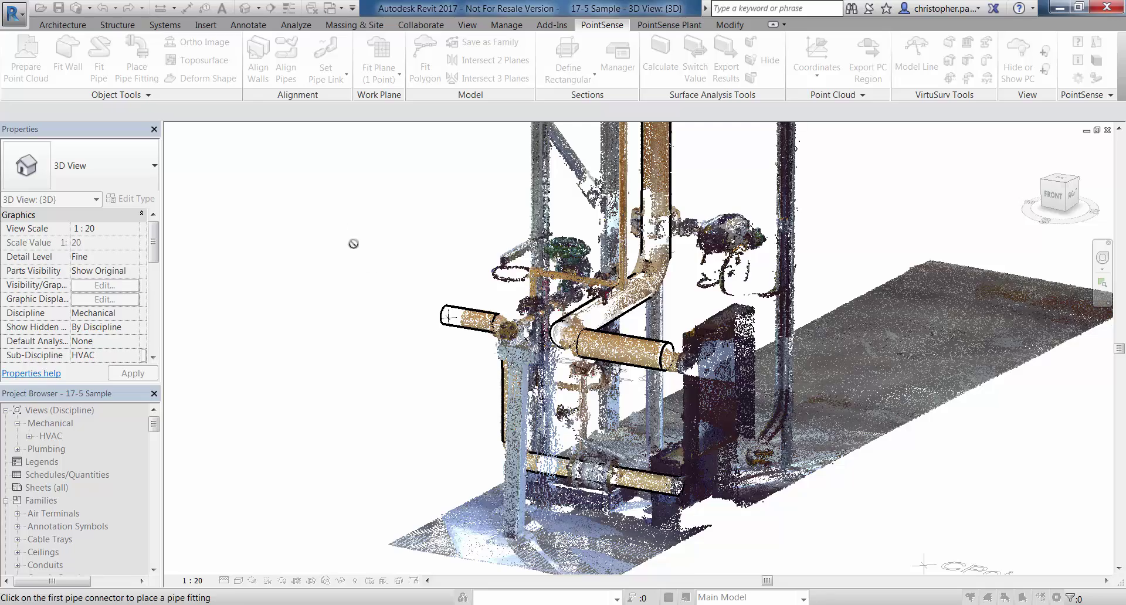
Run Place Pipe Fitting between the lower end of the vertical riser and the adjacent end of the large horizontal run.
{"action": "scroll", "coordinate": [390, 311], "scroll_direction": "down", "scroll_amount": 3}
{"action": "middle_click_drag", "start_coordinate": [371, 315], "coordinate": [710, 414], "text": "shift"}
{"action": "scroll", "coordinate": [609, 399], "scroll_direction": "up", "scroll_amount": 5}
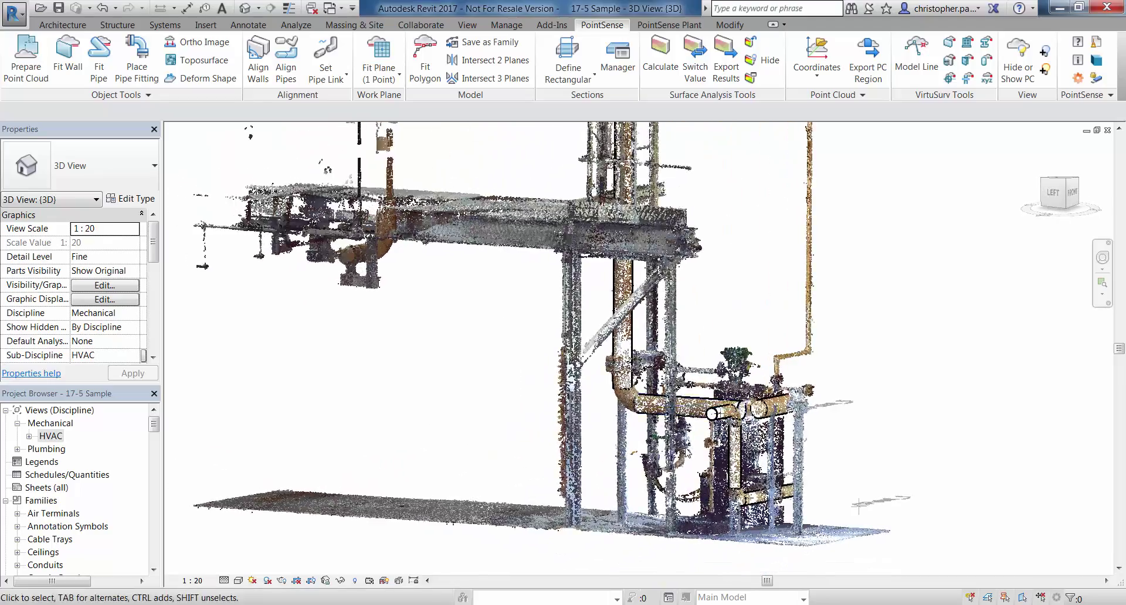
{"action": "scroll", "coordinate": [616, 296], "scroll_direction": "up", "scroll_amount": 5}
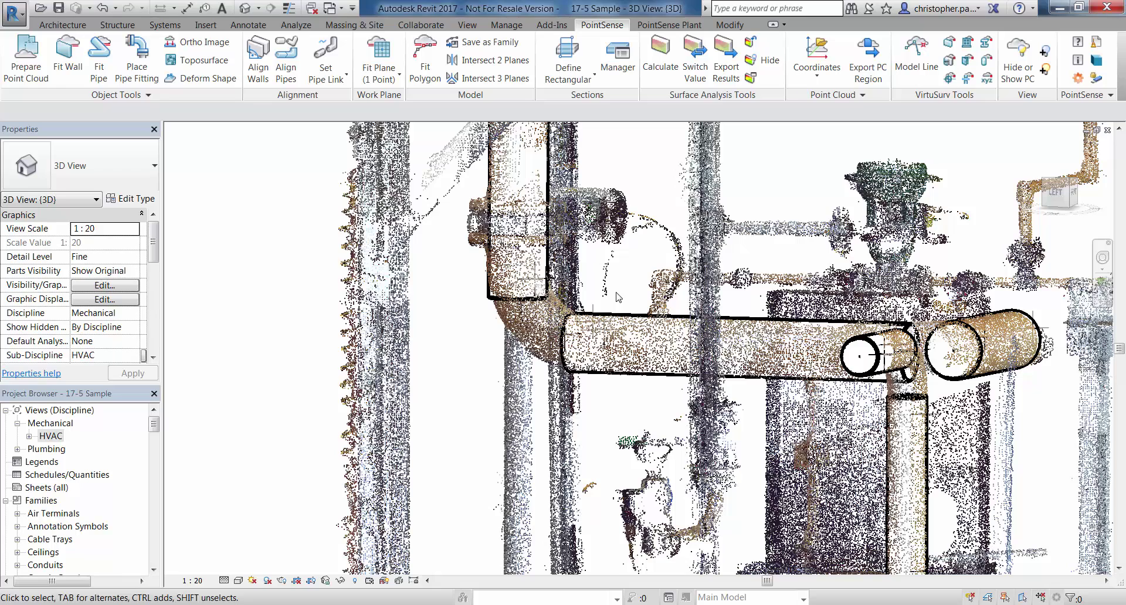
{"action": "left_click", "coordinate": [137, 59]}
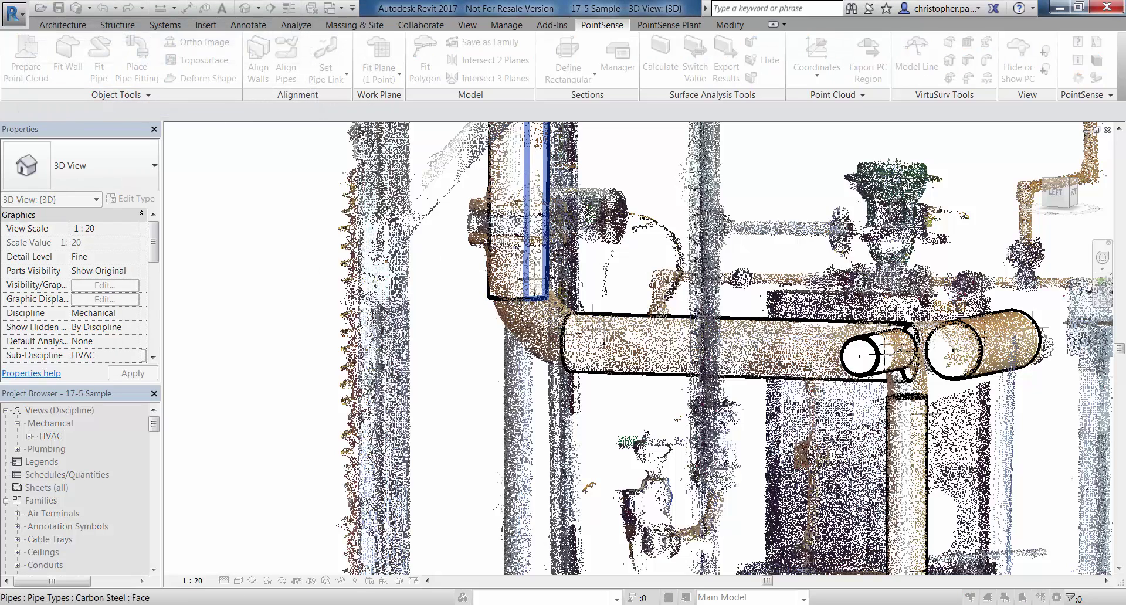
{"action": "left_click", "coordinate": [517, 296]}
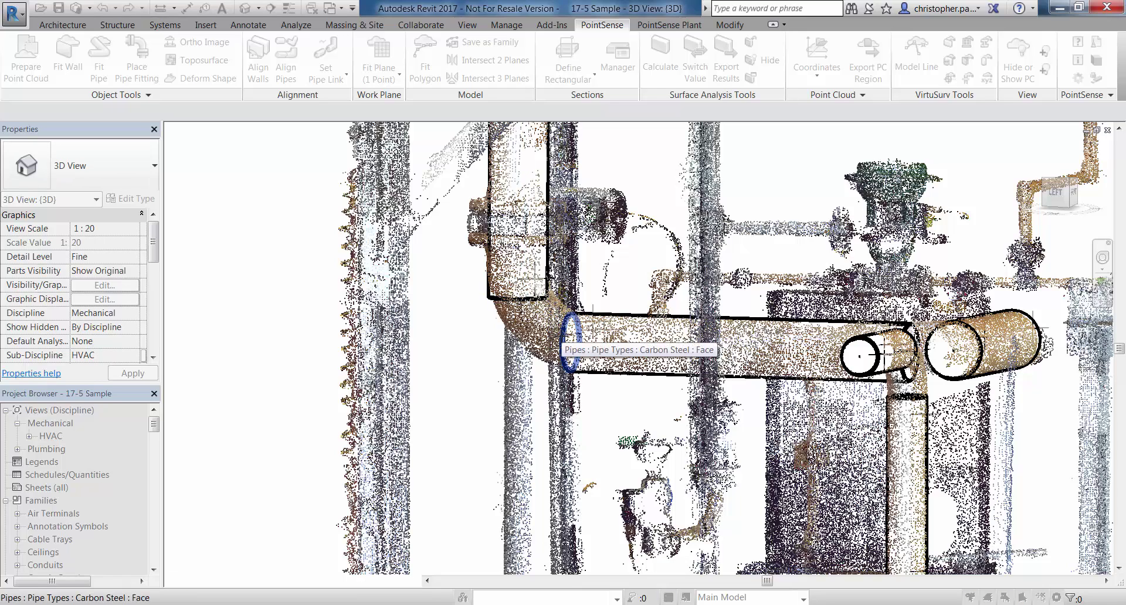
{"action": "left_click", "coordinate": [568, 339]}
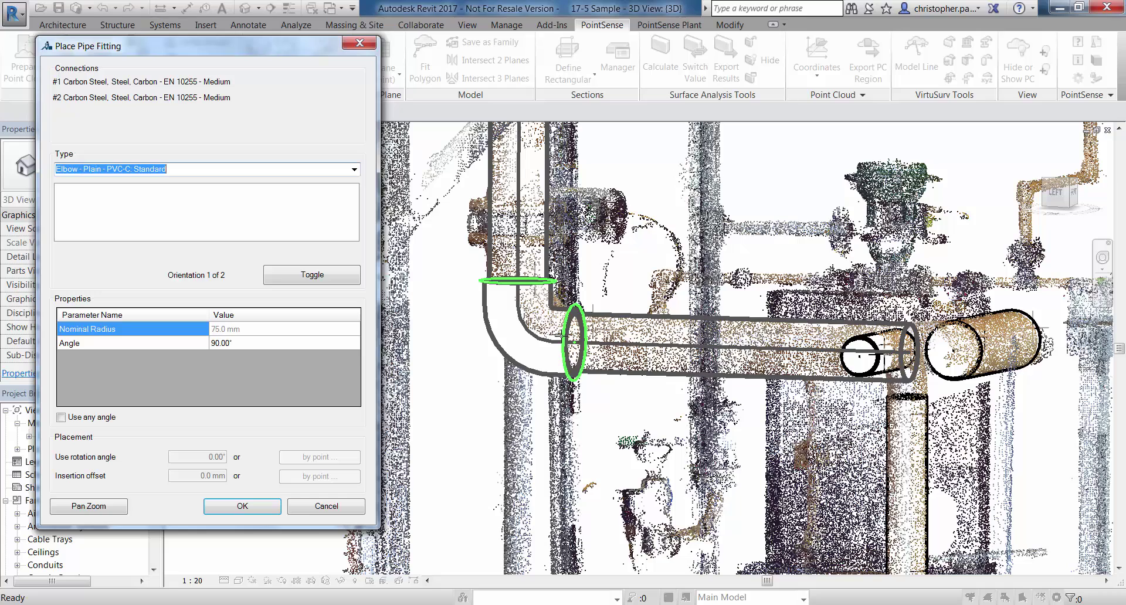
Try alternative fitting types for the riser corner, including Elbow - Flanged - CS - PN 16, Elbow - Brazed - CU and Bend - Plain - CI.
{"action": "left_click", "coordinate": [355, 170]}
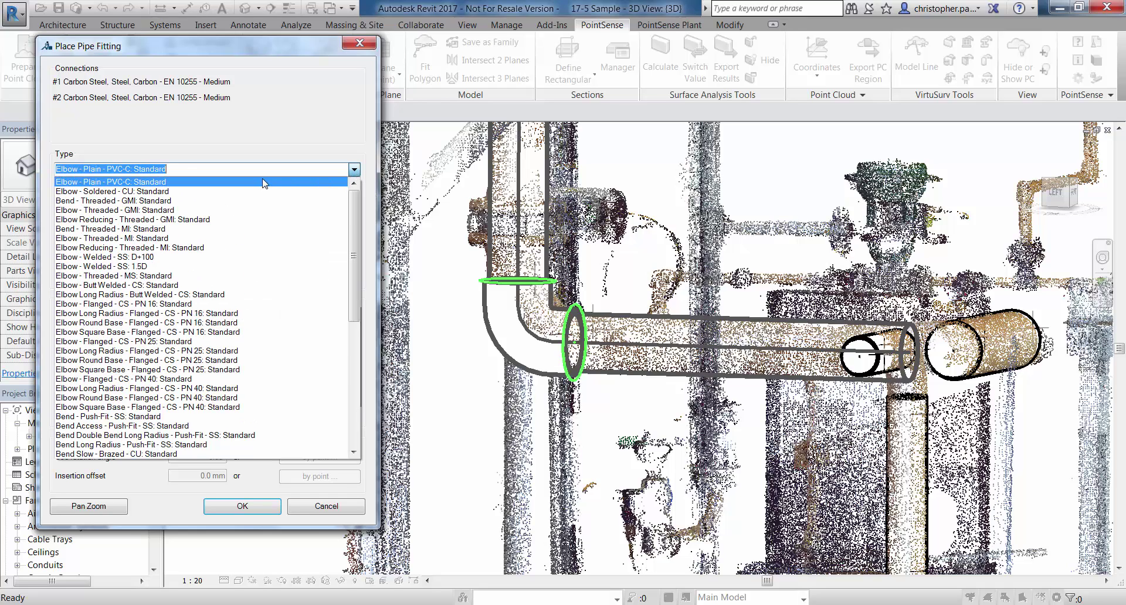
{"action": "left_click", "coordinate": [239, 191]}
{"action": "left_click", "coordinate": [354, 170]}
{"action": "left_click", "coordinate": [176, 215]}
{"action": "left_click", "coordinate": [354, 169]}
{"action": "left_click", "coordinate": [235, 262]}
{"action": "left_click", "coordinate": [355, 170]}
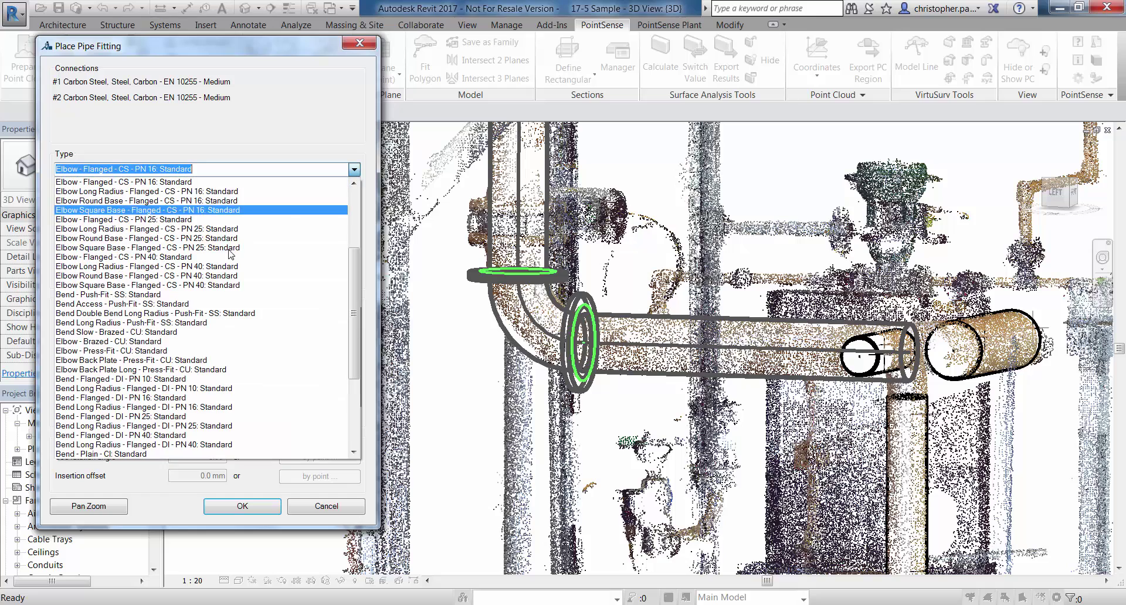
{"action": "left_click", "coordinate": [317, 209]}
{"action": "left_click", "coordinate": [355, 170]}
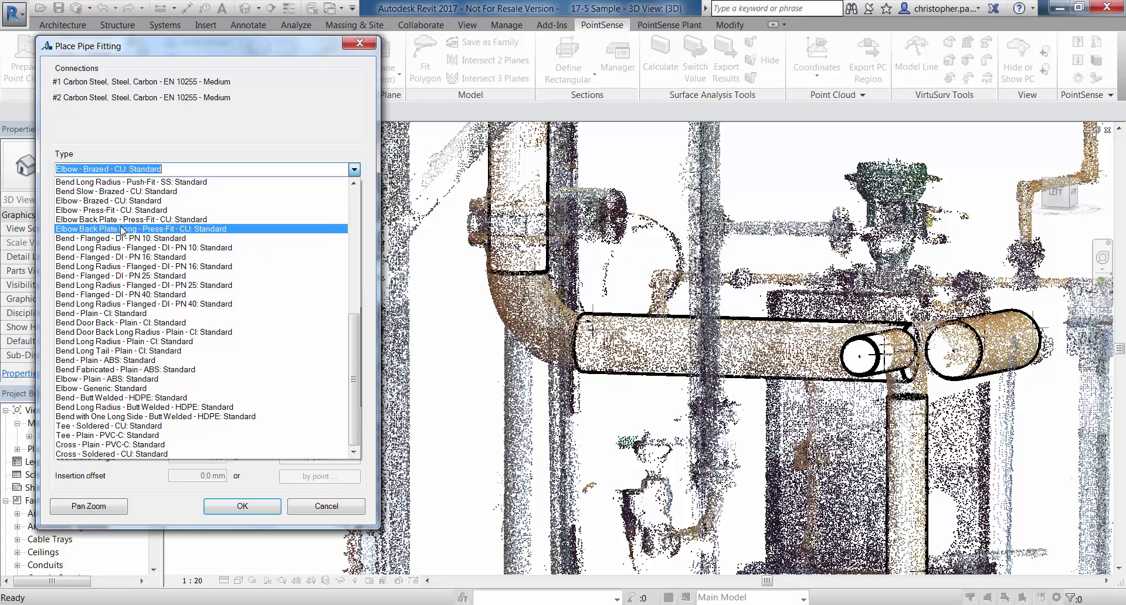
{"action": "left_click", "coordinate": [117, 313]}
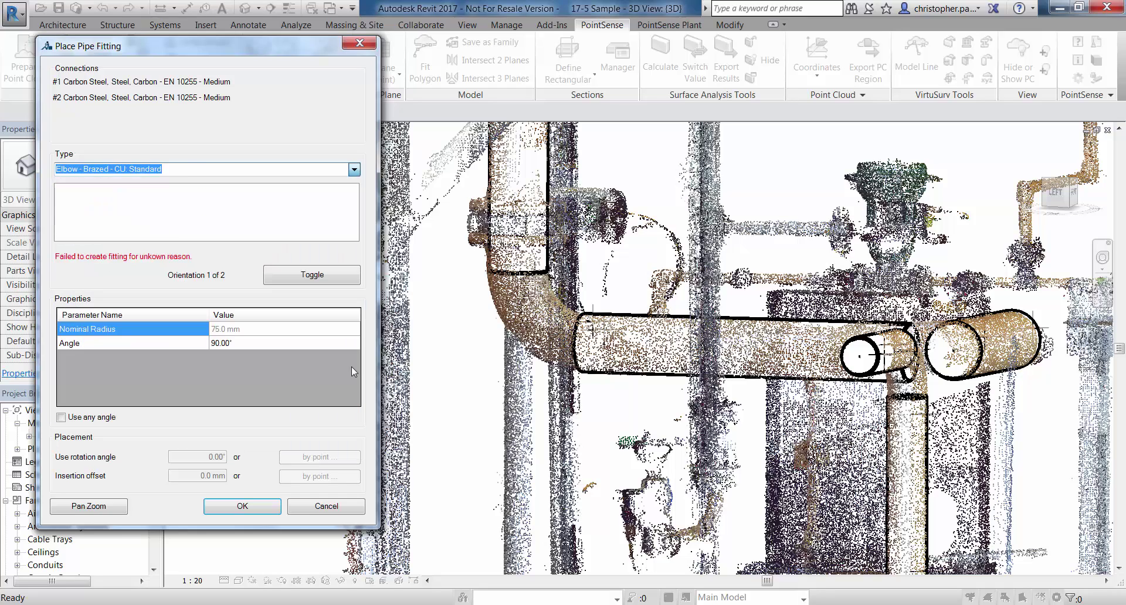
Set the fitting type to Elbow Long Radius - Butt Welded - CS: Standard and allow any angle.
{"action": "left_click", "coordinate": [354, 169]}
{"action": "scroll", "coordinate": [179, 261], "scroll_direction": "up", "scroll_amount": 10}
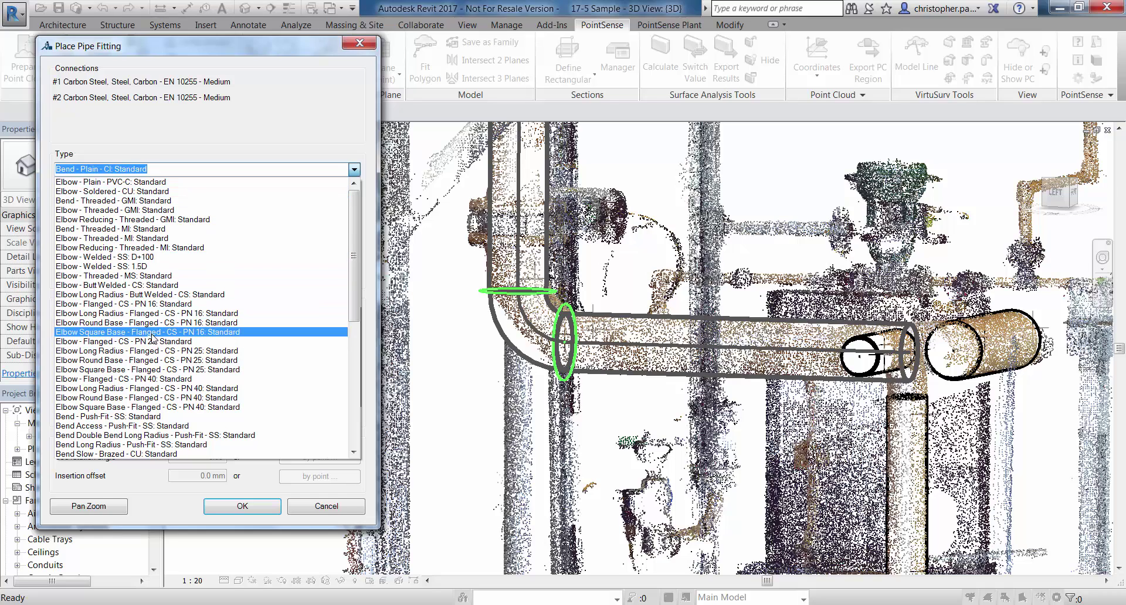
{"action": "left_click", "coordinate": [156, 295]}
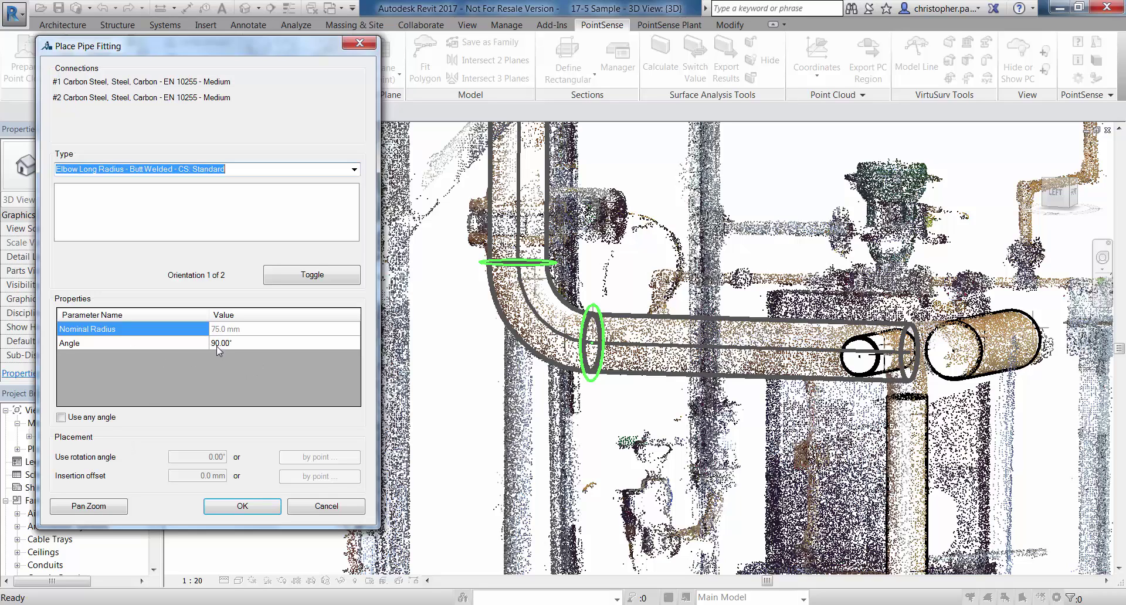
{"action": "left_click", "coordinate": [61, 418]}
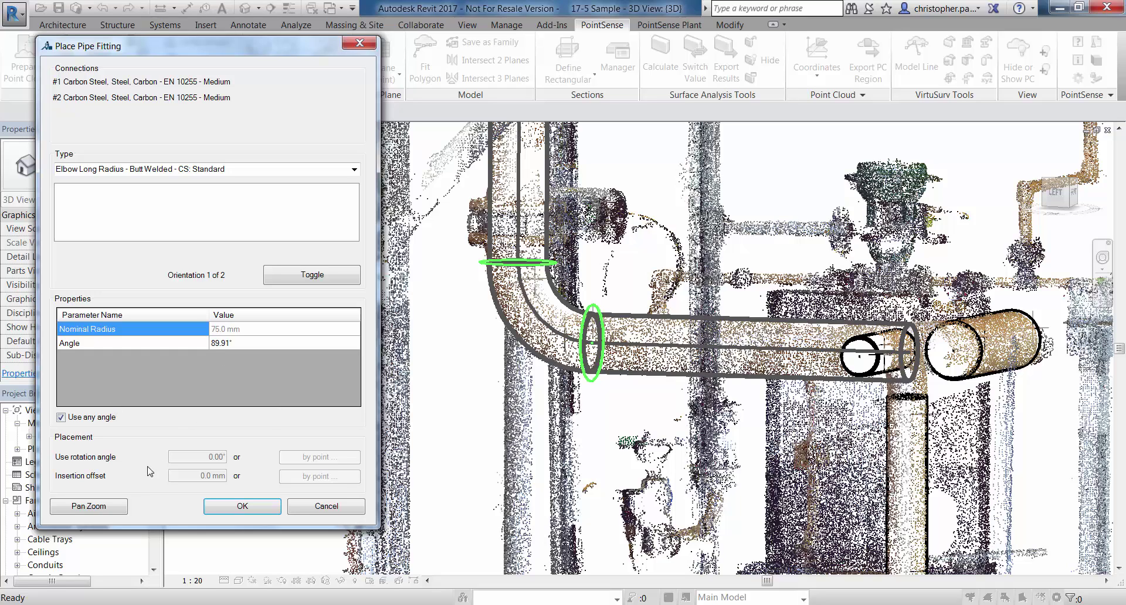
Inspect the elbow preview against the point cloud with Pan Zoom and accept the fitting.
{"action": "left_click", "coordinate": [110, 508]}
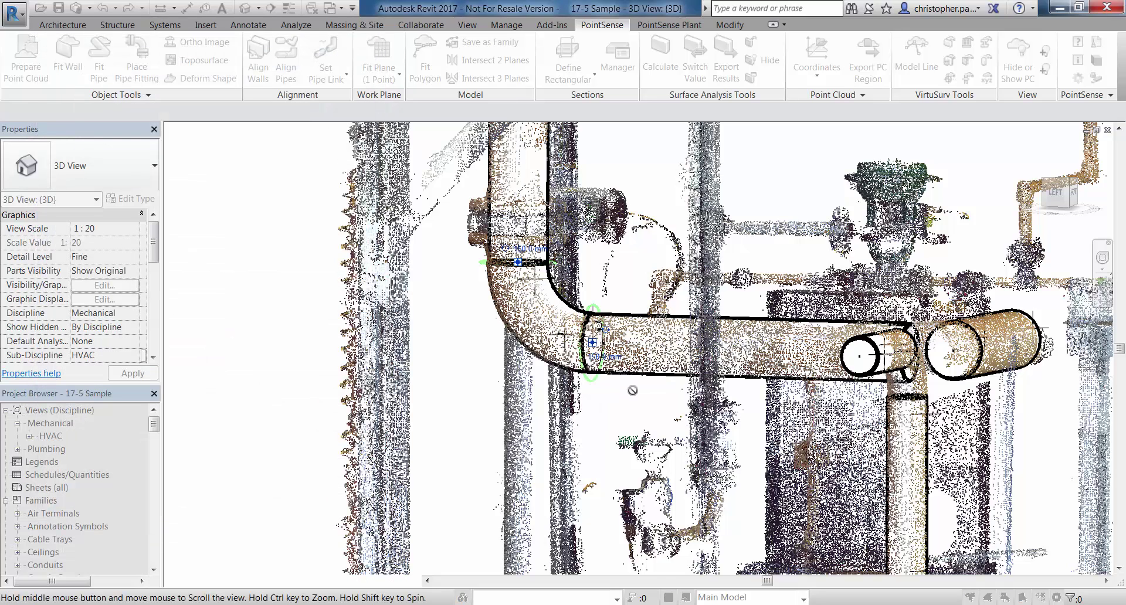
{"action": "middle_click_drag", "start_coordinate": [626, 392], "coordinate": [589, 421], "text": "shift"}
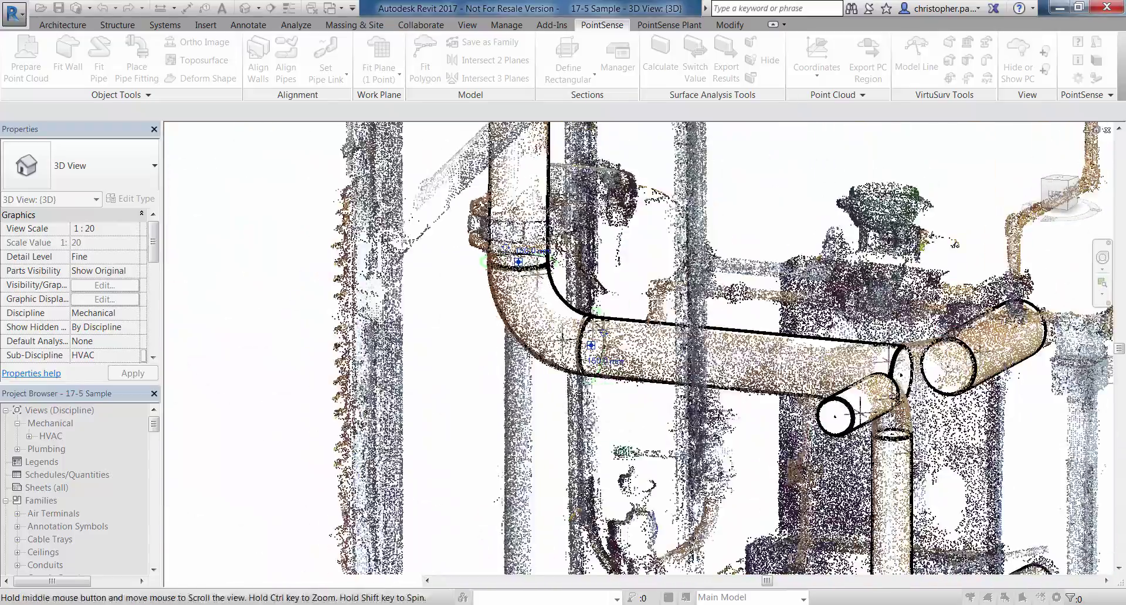
{"action": "left_click", "coordinate": [539, 408]}
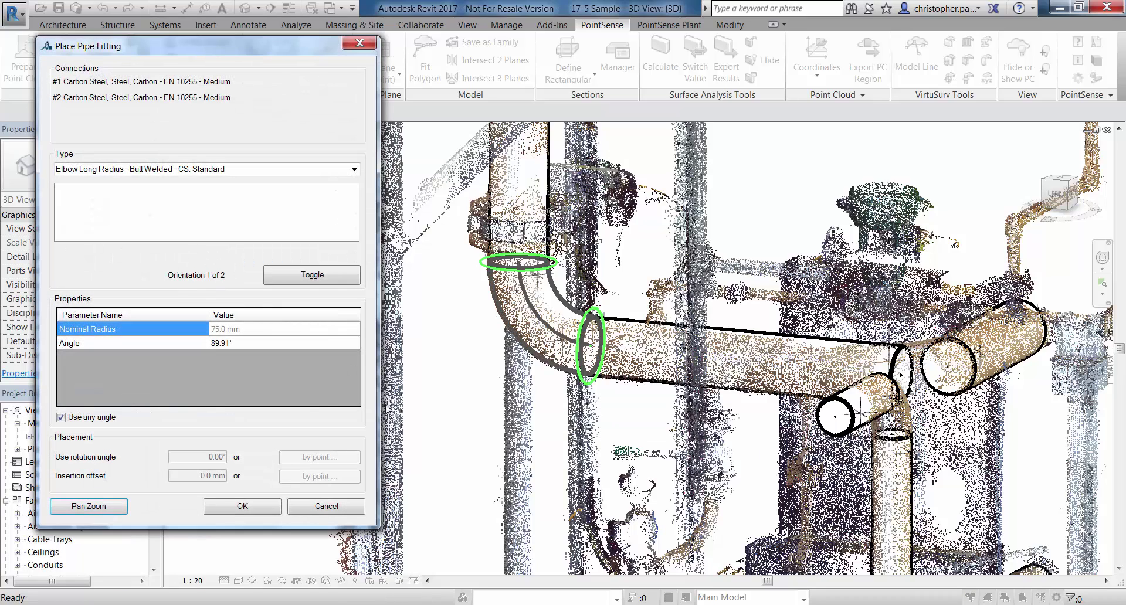
{"action": "left_click", "coordinate": [241, 507]}
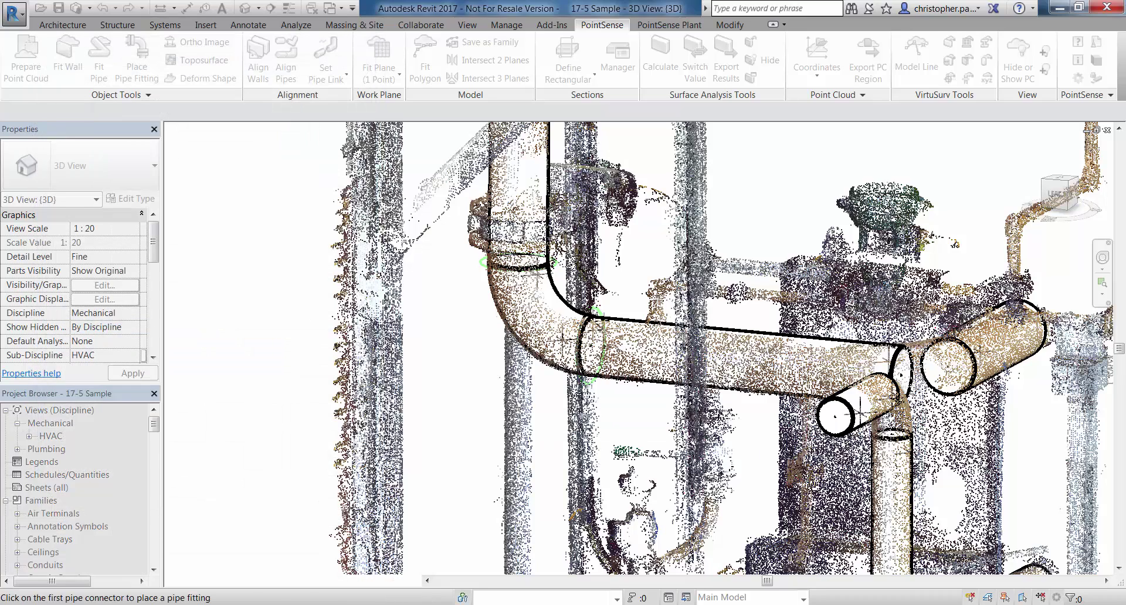
End fitting placement and hide the point cloud to expose the open ends of the remaining unconnected pipes.
{"action": "middle_click_drag", "start_coordinate": [725, 461], "coordinate": [585, 294], "text": "shift"}
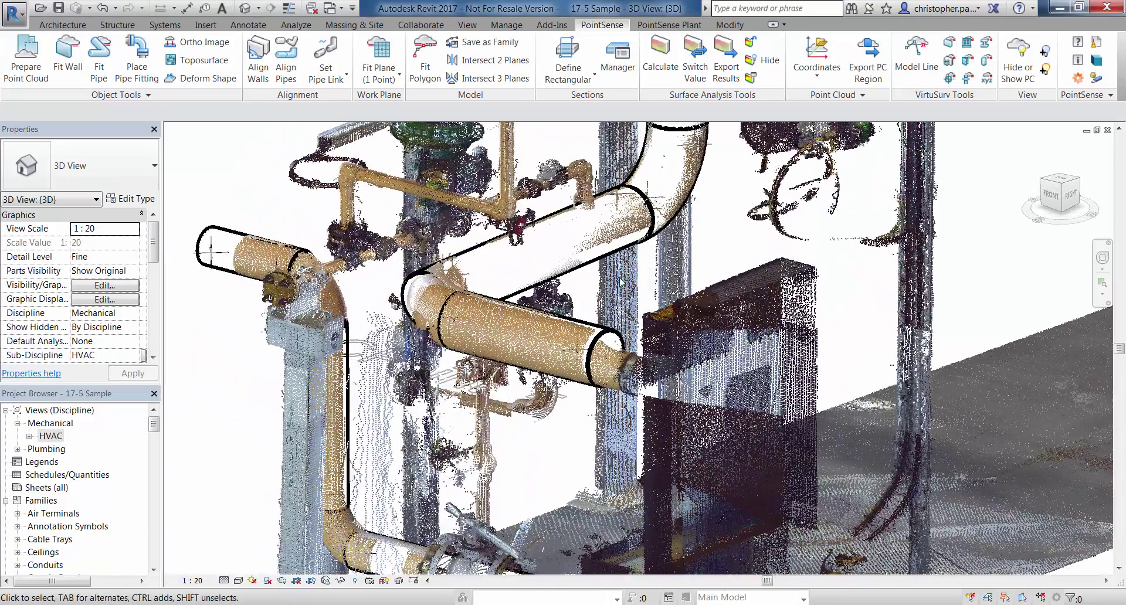
{"action": "left_click", "coordinate": [1016, 71]}
{"action": "middle_click_drag", "start_coordinate": [586, 357], "coordinate": [836, 434], "text": "shift"}
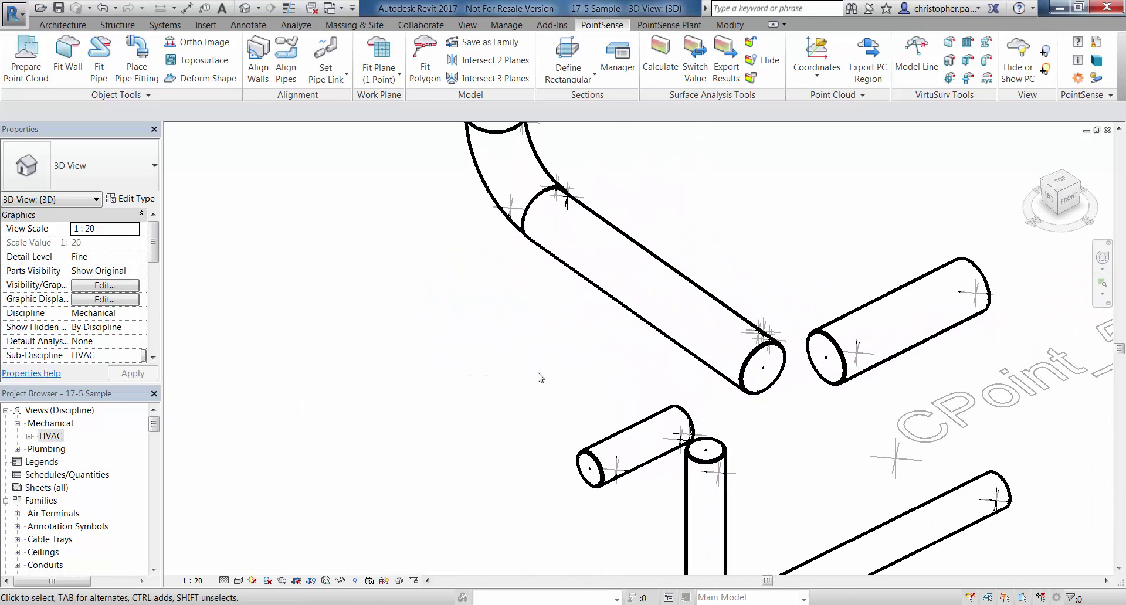
{"action": "middle_click_drag", "start_coordinate": [539, 377], "coordinate": [494, 368]}
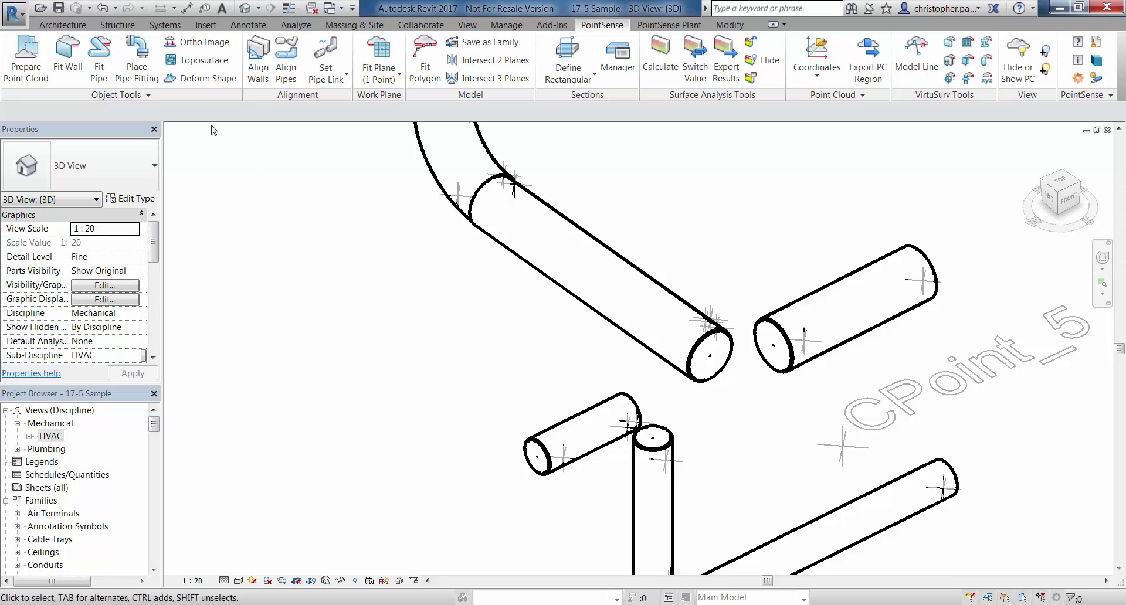
Connect the long diagonal pipe to the adjacent upper branch pipe with an Elbow - Butt Welded - CS: Standard fitting.
{"action": "scroll", "coordinate": [291, 223], "scroll_direction": "down", "scroll_amount": 1}
{"action": "left_click", "coordinate": [137, 62]}
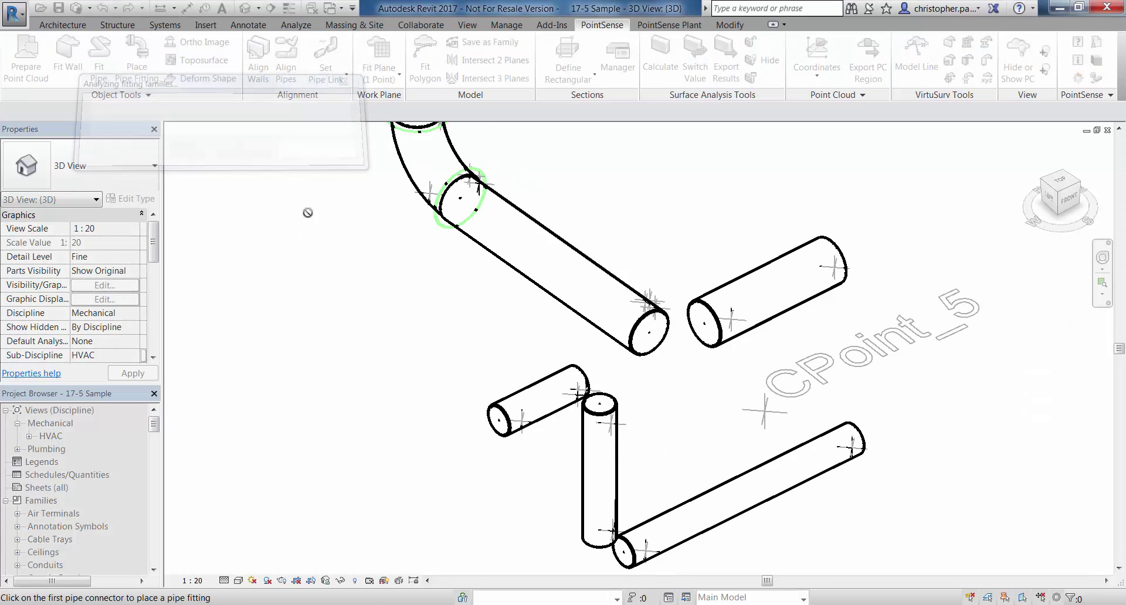
{"action": "left_click", "coordinate": [644, 329]}
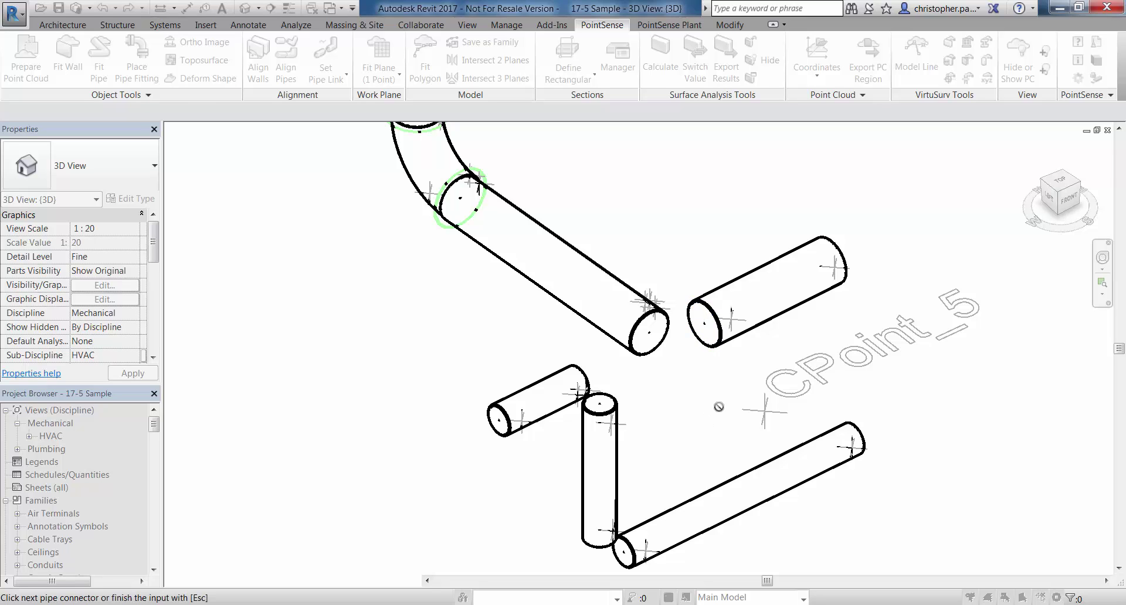
{"action": "left_click", "coordinate": [712, 335]}
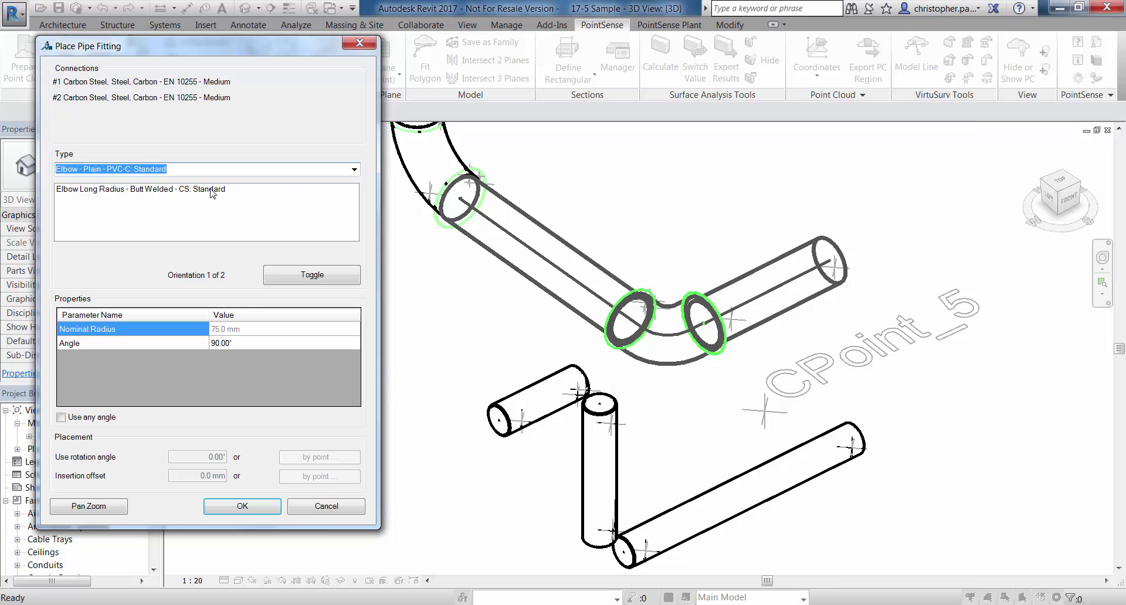
{"action": "left_click", "coordinate": [174, 190]}
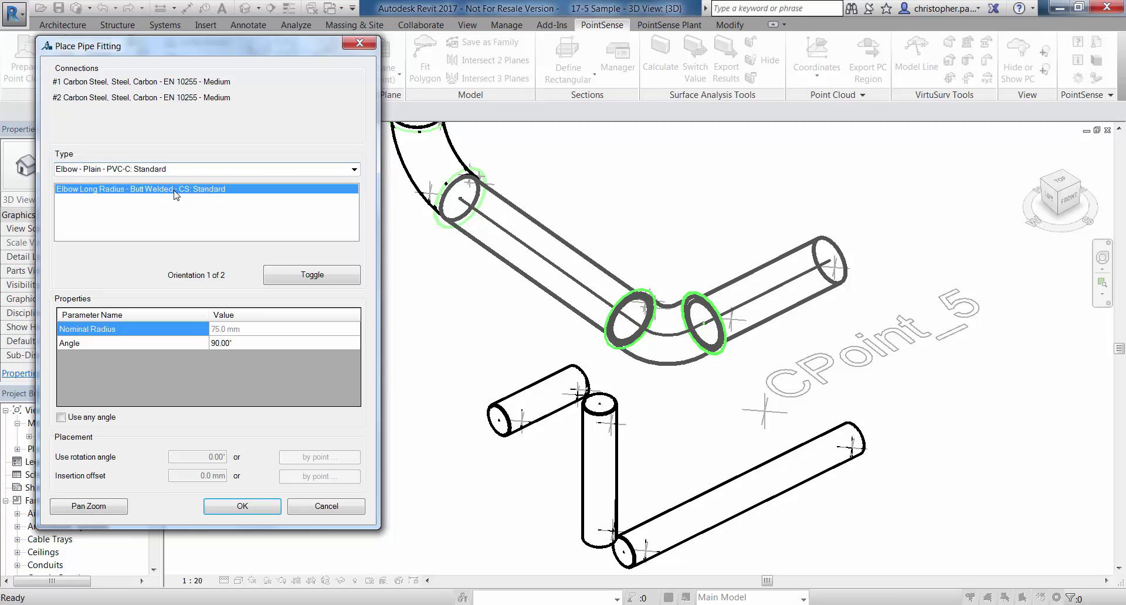
{"action": "left_click", "coordinate": [294, 169]}
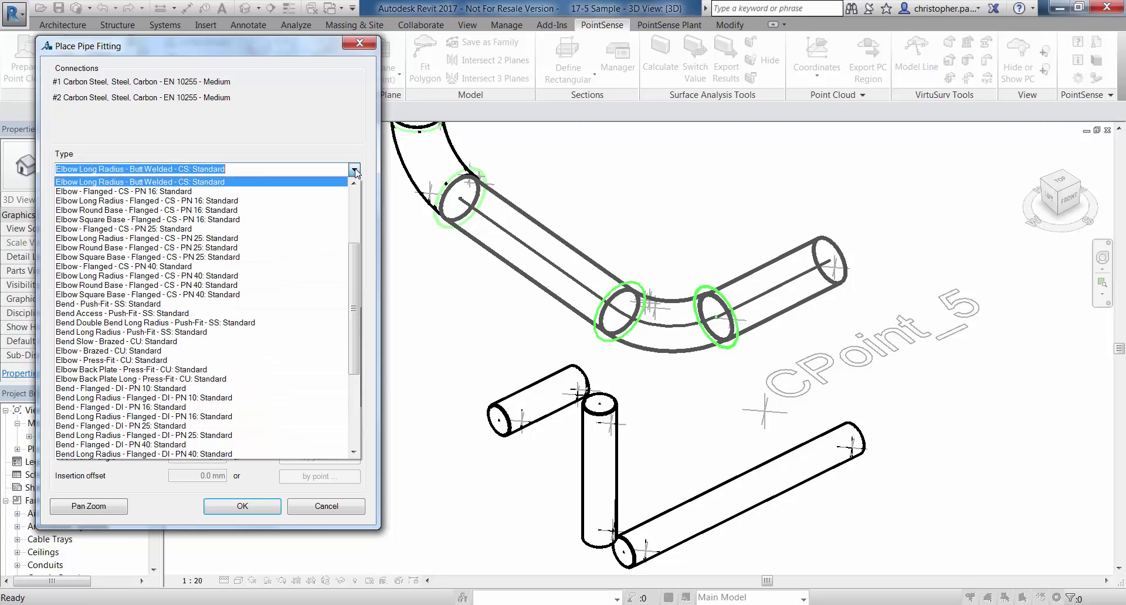
{"action": "scroll", "coordinate": [220, 221], "scroll_direction": "up", "scroll_amount": 4}
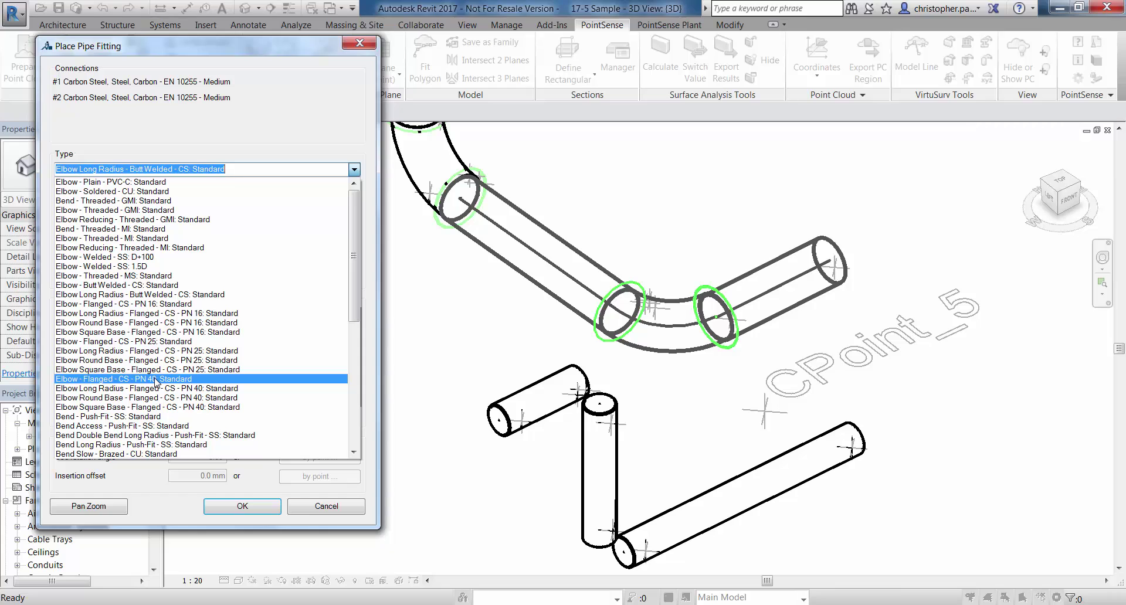
{"action": "left_click", "coordinate": [134, 286]}
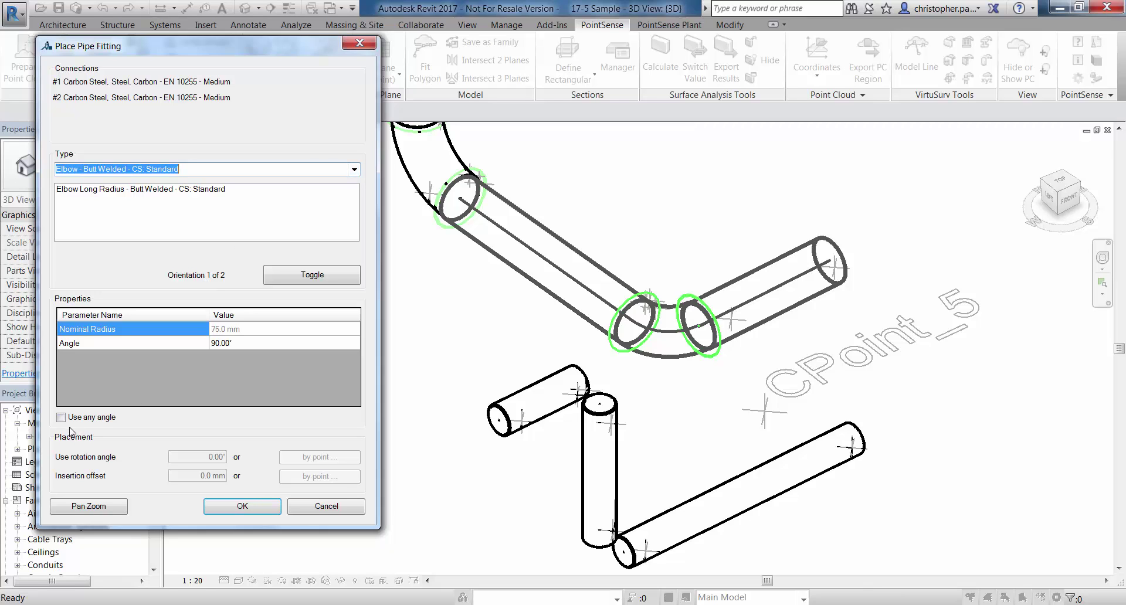
{"action": "left_click", "coordinate": [251, 511]}
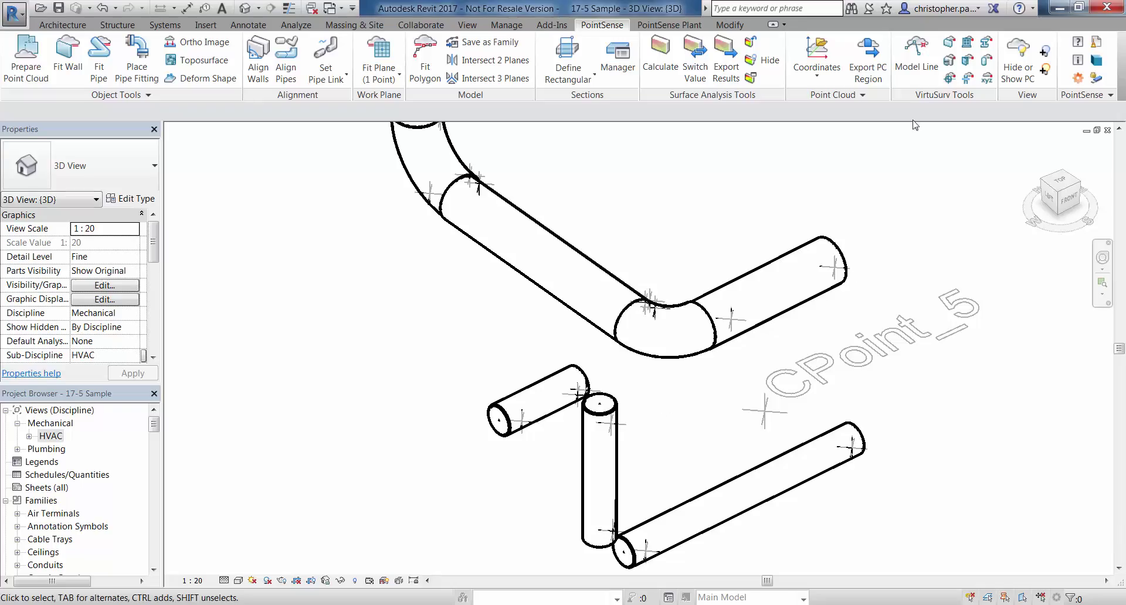
Start a fitting between the short horizontal pipe and the vertical pipe's upper end, using Elbow - Butt Welded - CS: Standard.
{"action": "left_click", "coordinate": [1018, 59]}
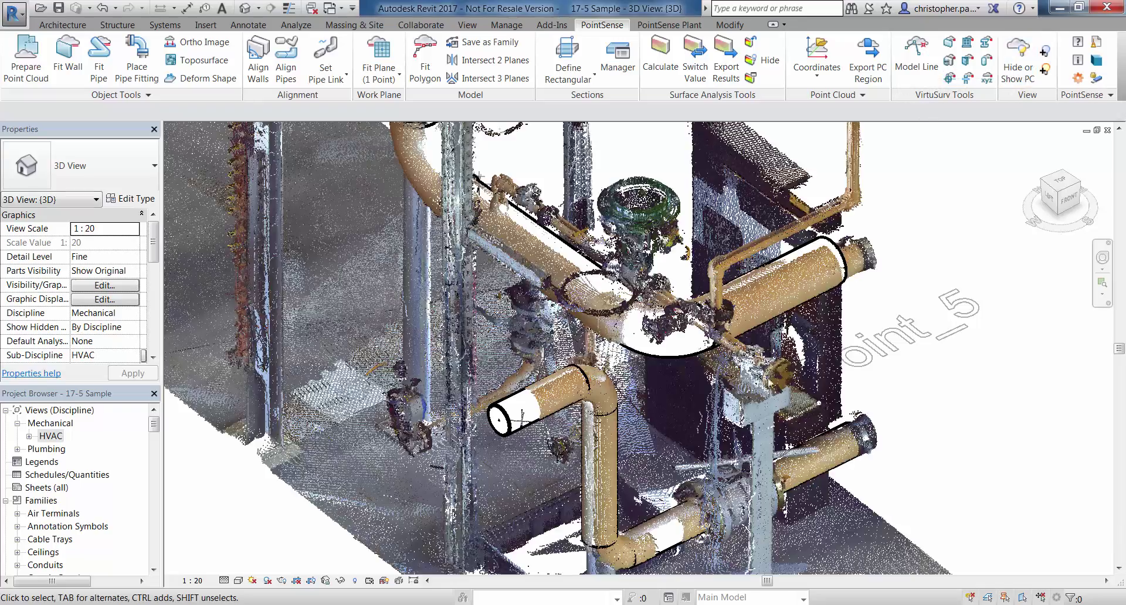
{"action": "middle_click_drag", "start_coordinate": [867, 263], "coordinate": [918, 330], "text": "shift"}
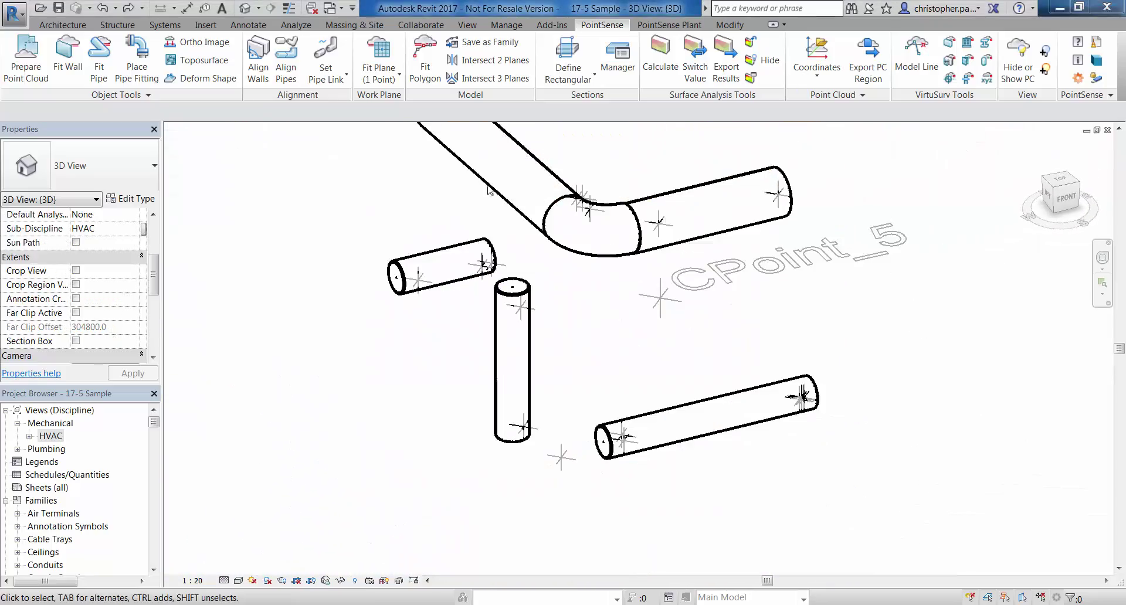
{"action": "left_click", "coordinate": [135, 56]}
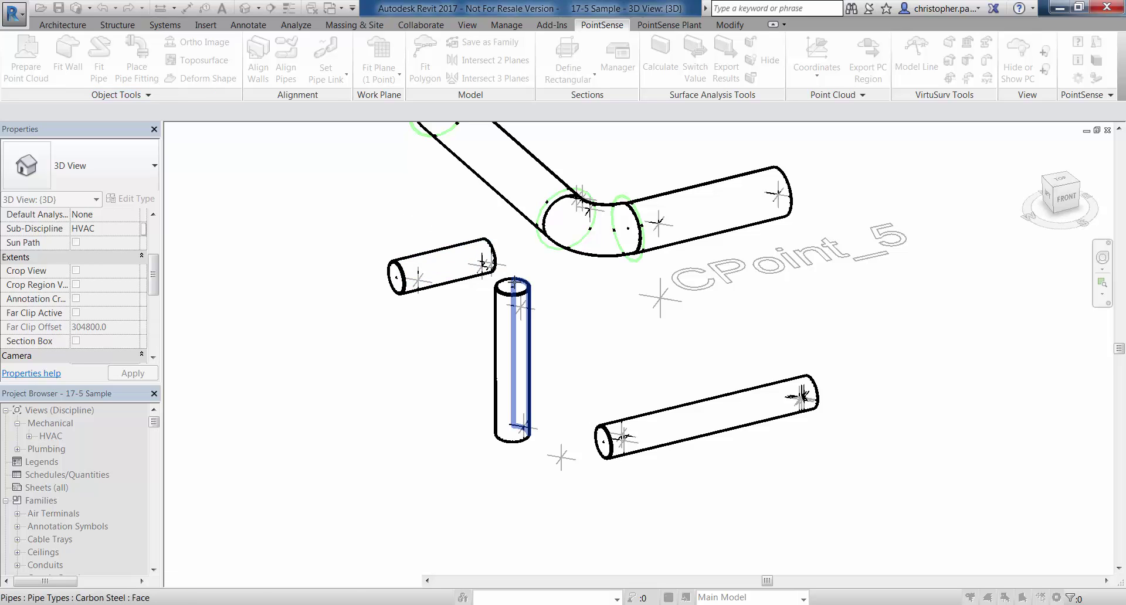
{"action": "left_click", "coordinate": [515, 282]}
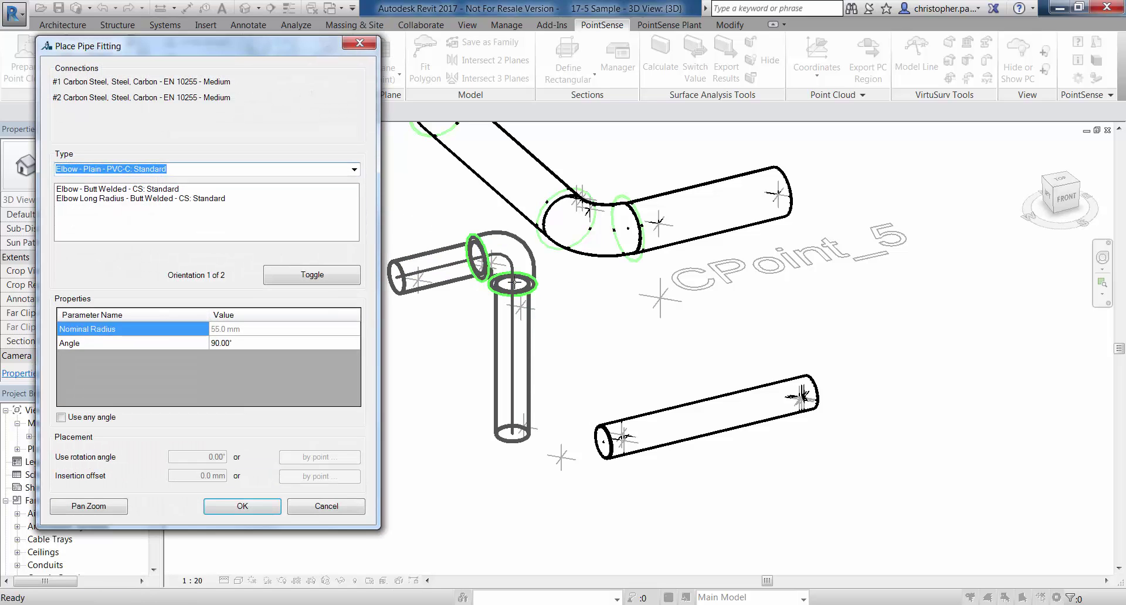
{"action": "left_click", "coordinate": [146, 192]}
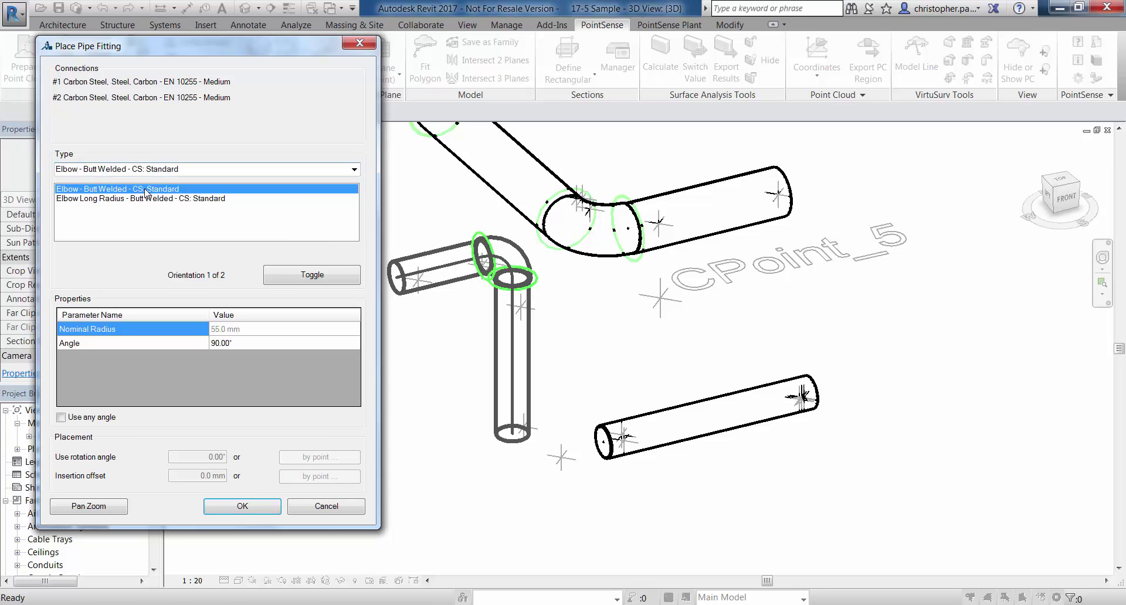
Try Tee - Welded - SS: Standard at the vertical pipe's upper corner and cycle through its orientations.
{"action": "left_click", "coordinate": [354, 170]}
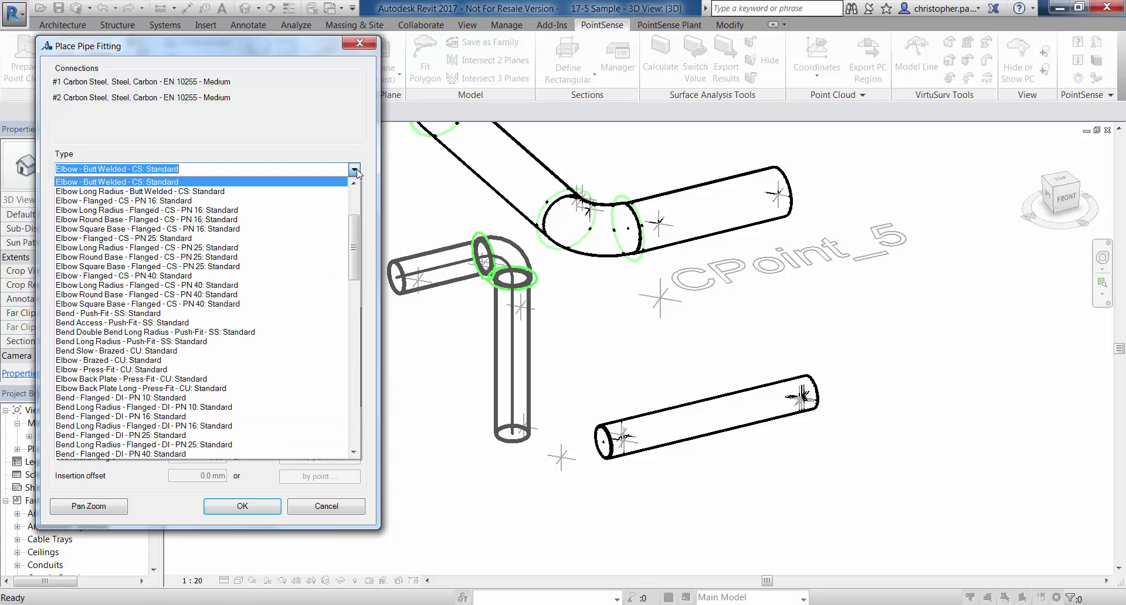
{"action": "left_click_drag", "start_coordinate": [354, 242], "coordinate": [355, 326]}
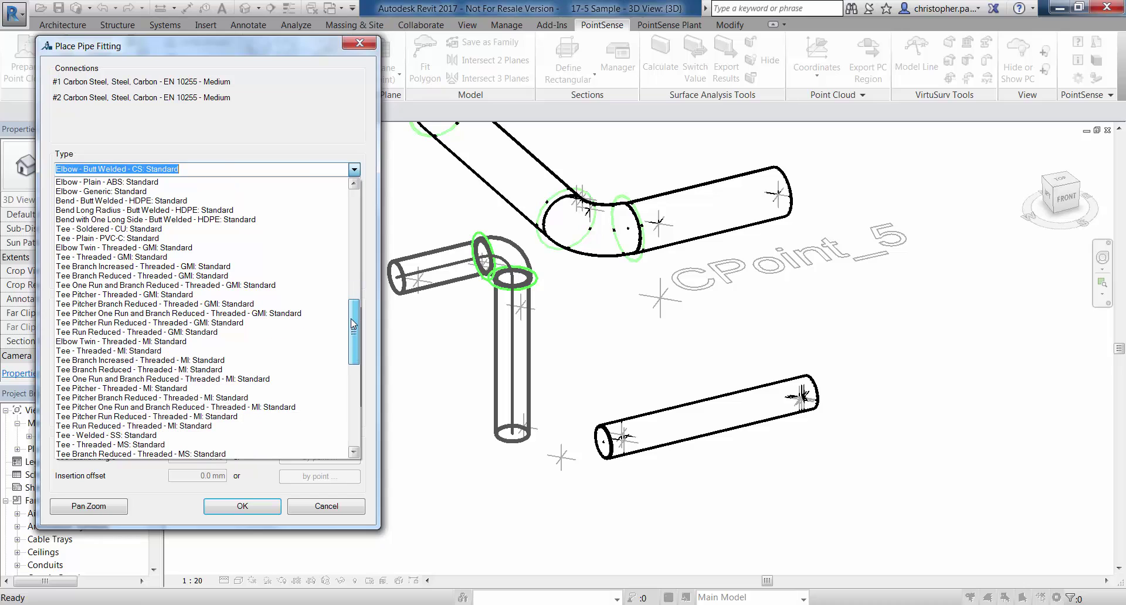
{"action": "left_click", "coordinate": [163, 435]}
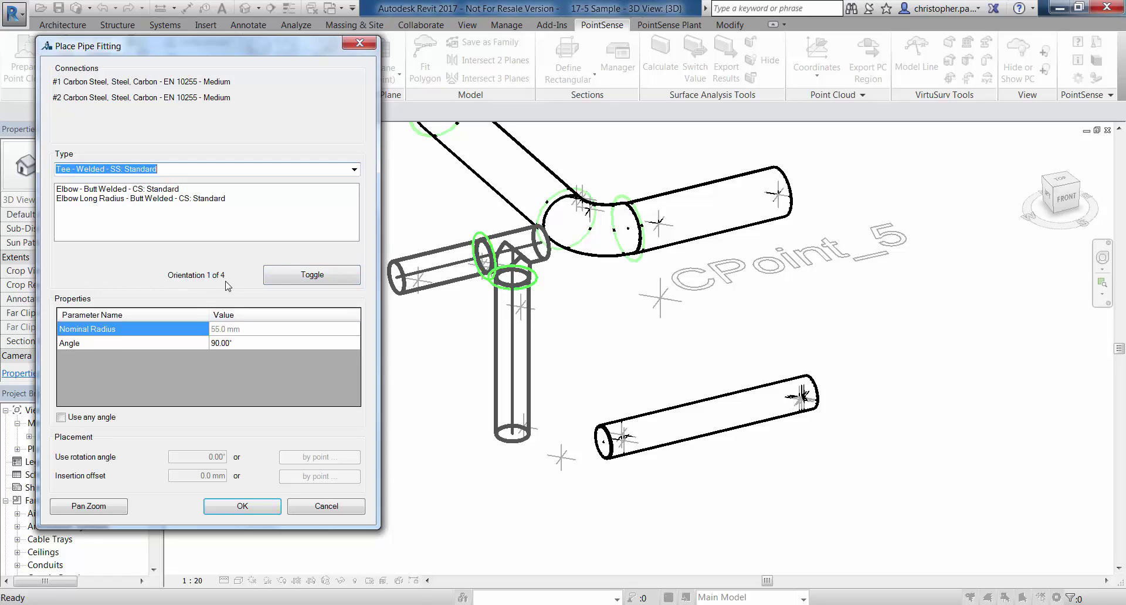
{"action": "left_click", "coordinate": [303, 284]}
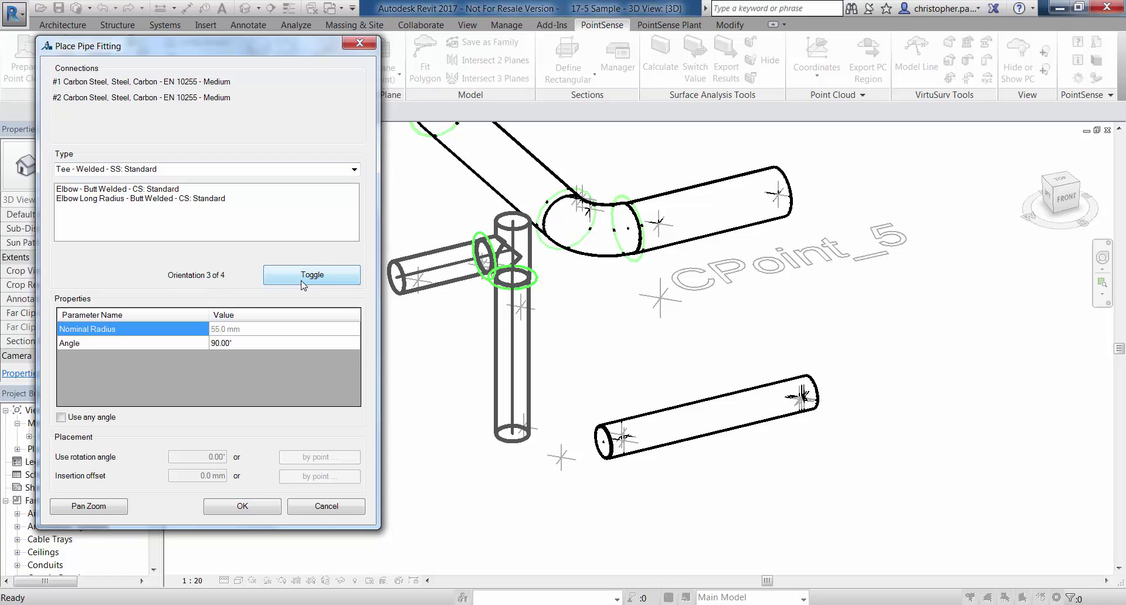
{"action": "left_click", "coordinate": [308, 285]}
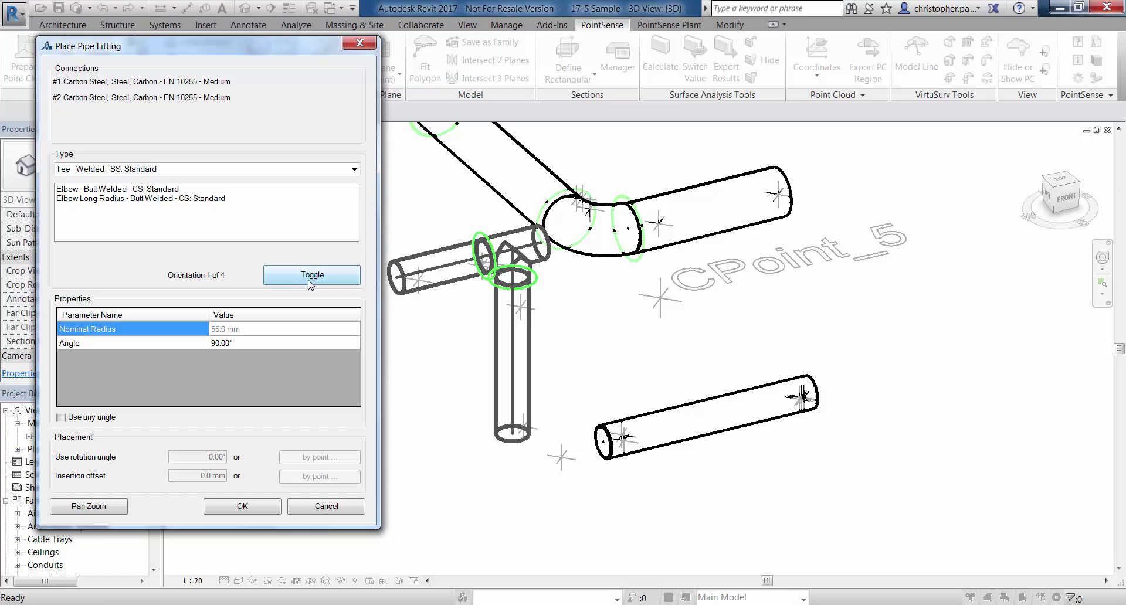
{"action": "left_click", "coordinate": [320, 279]}
{"action": "left_click", "coordinate": [319, 279]}
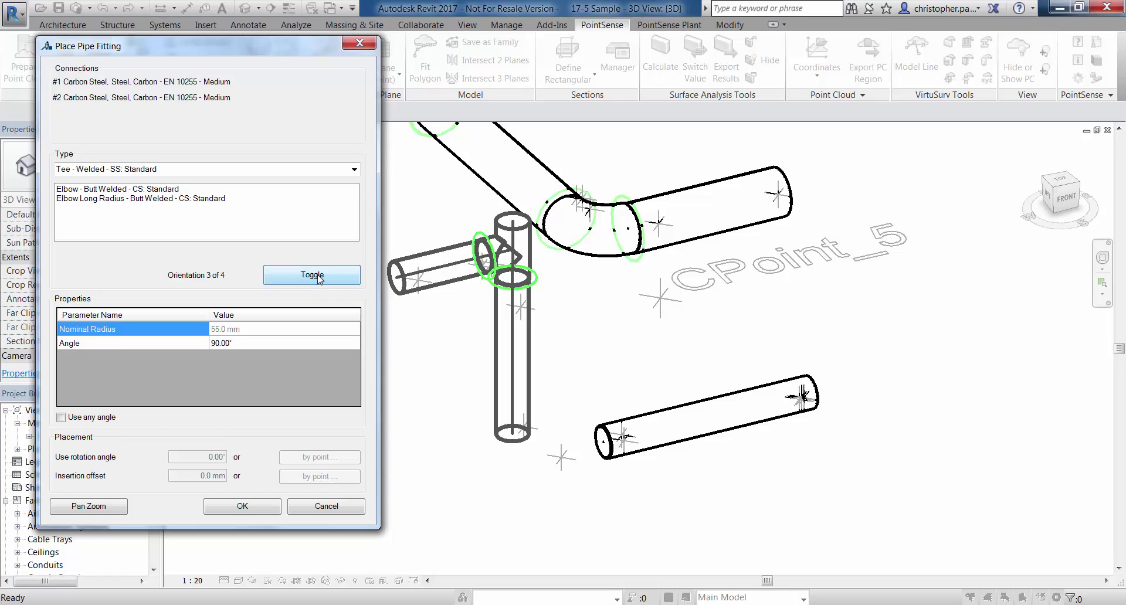
{"action": "left_click", "coordinate": [319, 280]}
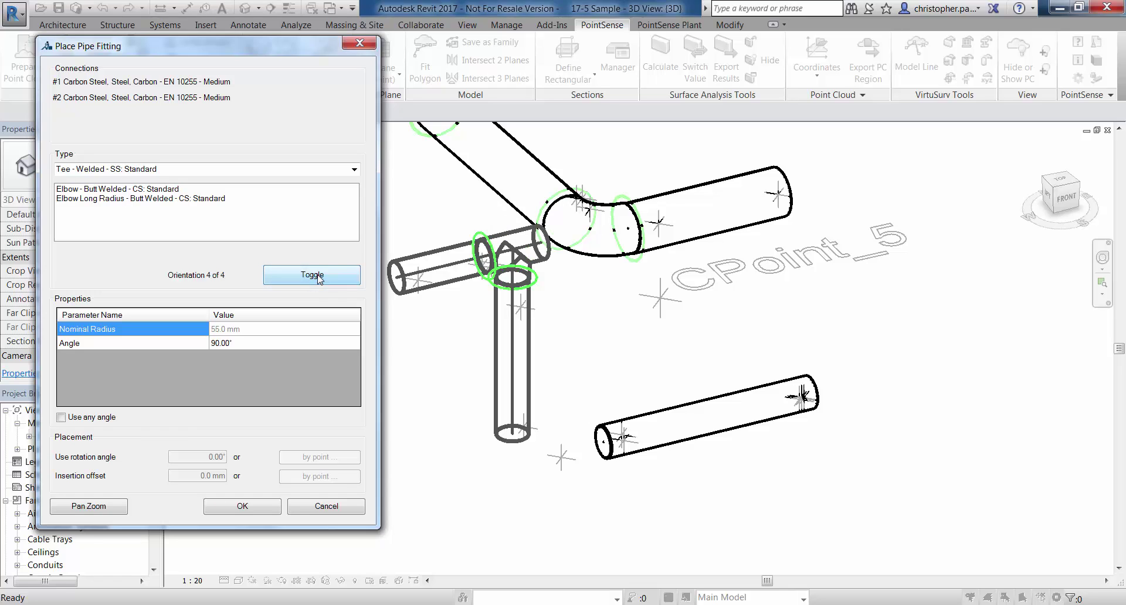
Switch the fitting type back to Elbow - Butt Welded - CS: Standard and place the elbow above the vertical pipe.
{"action": "left_click", "coordinate": [156, 190]}
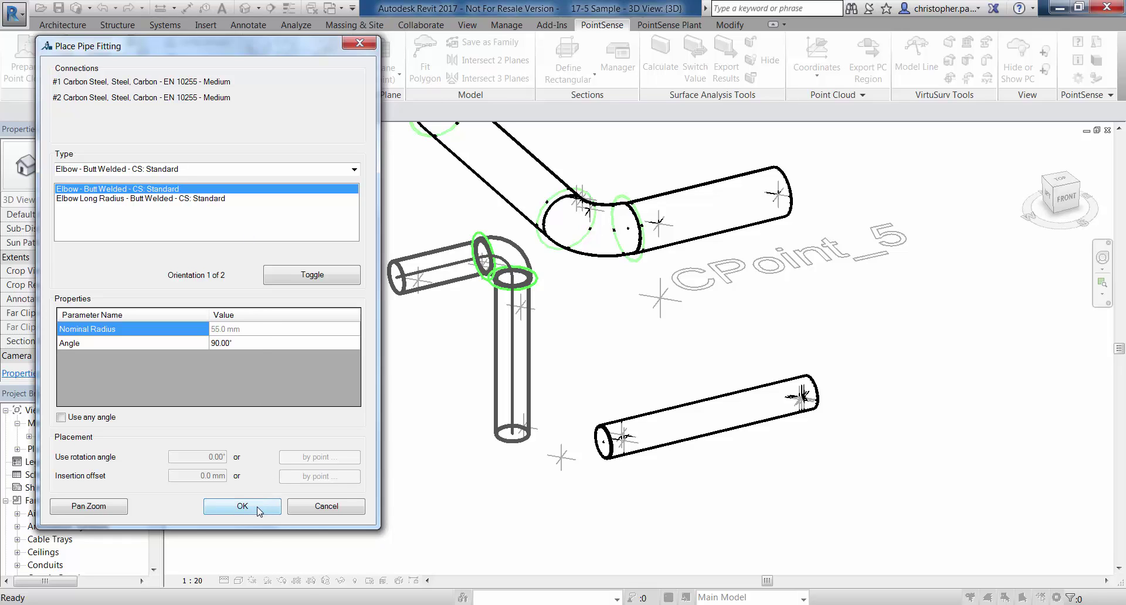
{"action": "left_click", "coordinate": [258, 509]}
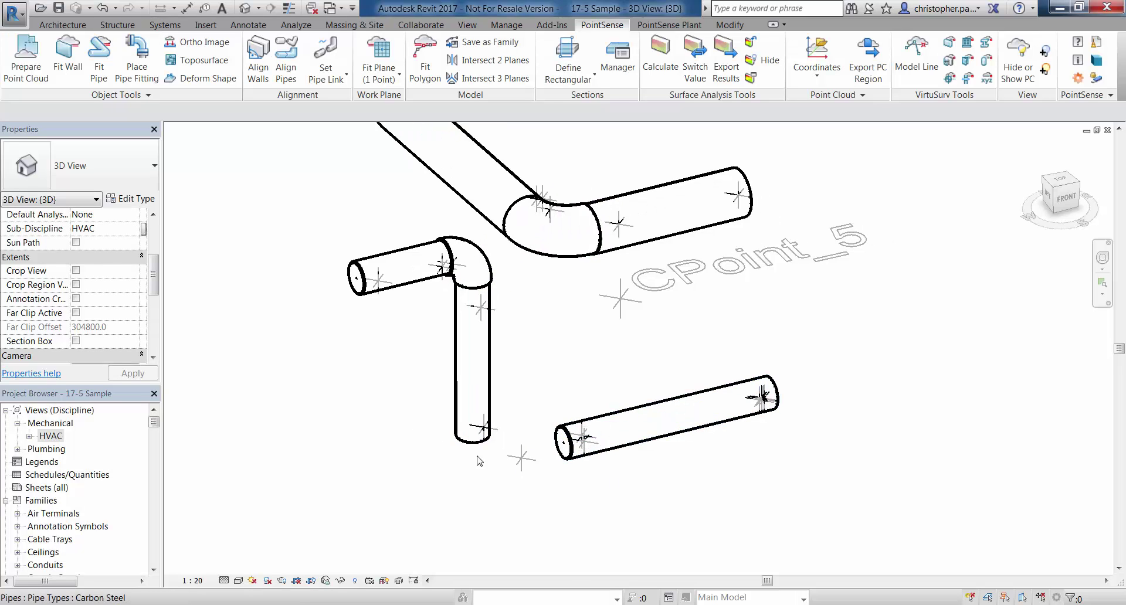
Delete the vertical pipe and the elbow joining it to the short horizontal pipe.
{"action": "left_click", "coordinate": [466, 401]}
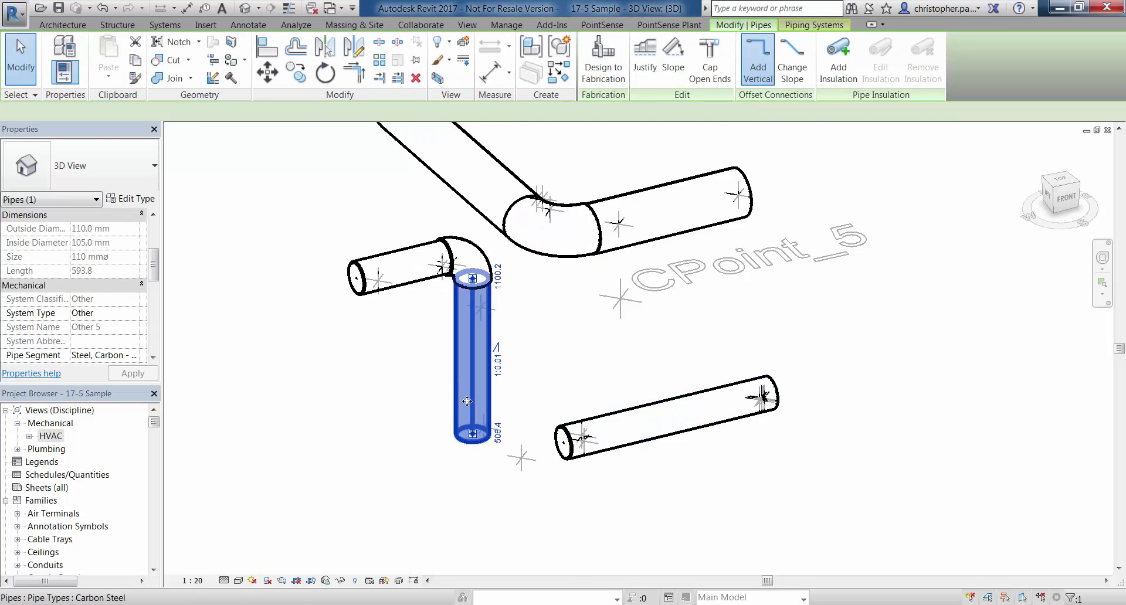
{"action": "key", "text": "Delete"}
{"action": "left_click", "coordinate": [468, 274]}
{"action": "key", "text": "Delete"}
{"action": "middle_click_drag", "start_coordinate": [434, 407], "coordinate": [438, 404]}
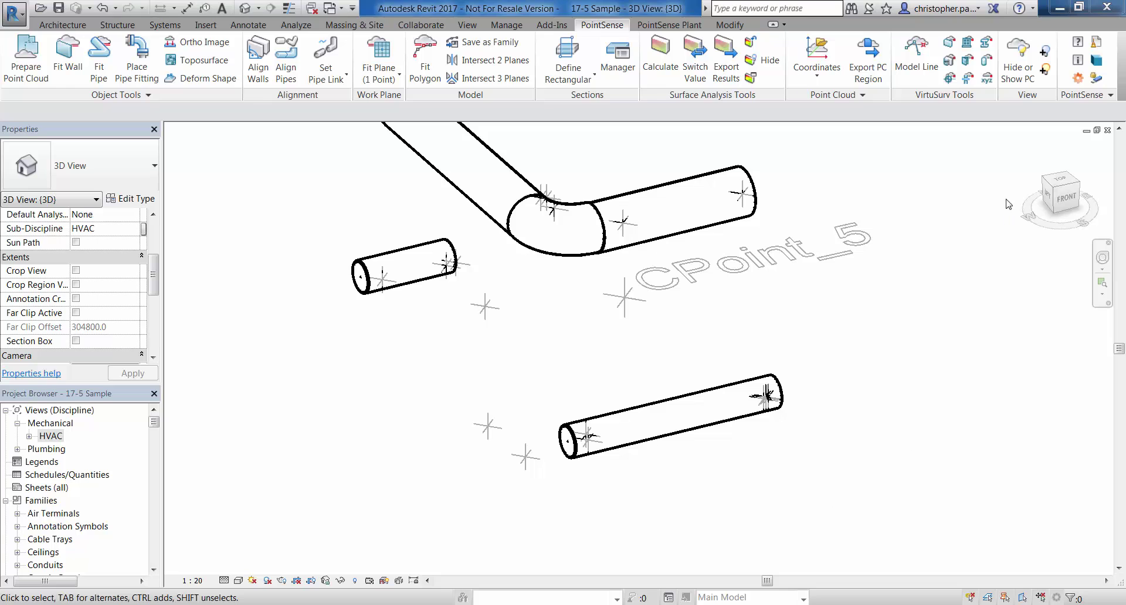
Show the point cloud and start a fitting on only the lower pipe's open end, using Elbow - Butt Welded - CS: Standard.
{"action": "left_click", "coordinate": [1018, 57]}
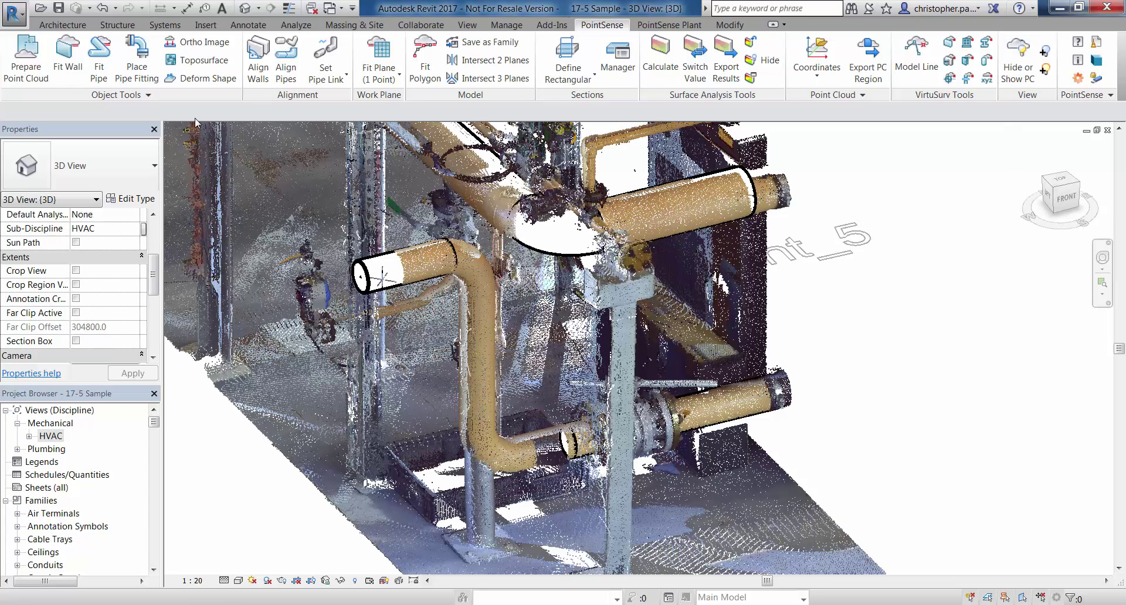
{"action": "left_click", "coordinate": [136, 65]}
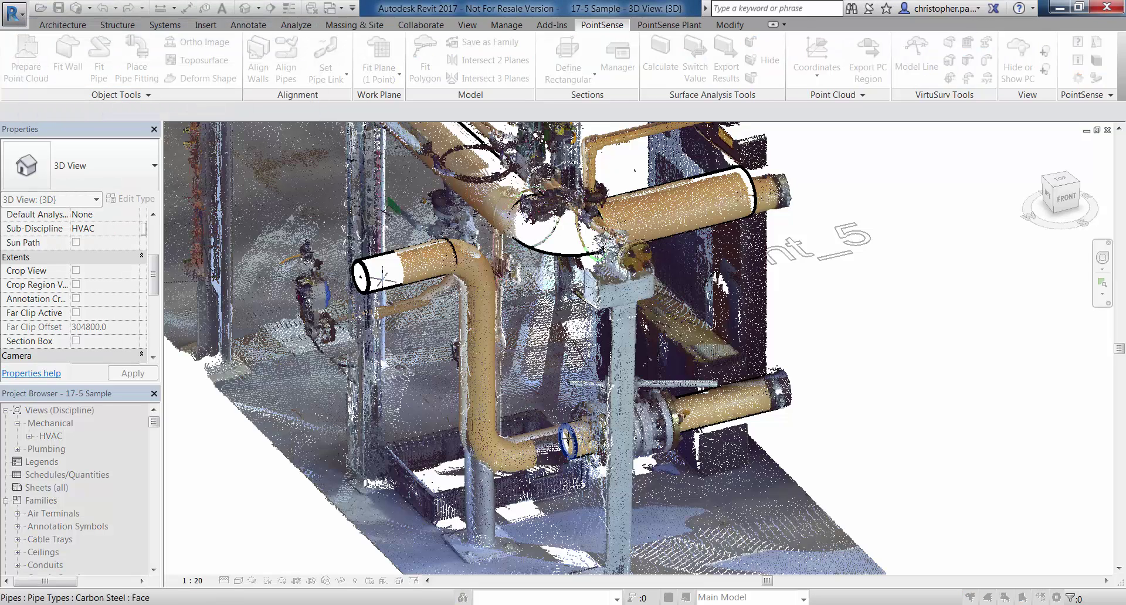
{"action": "left_click", "coordinate": [568, 441]}
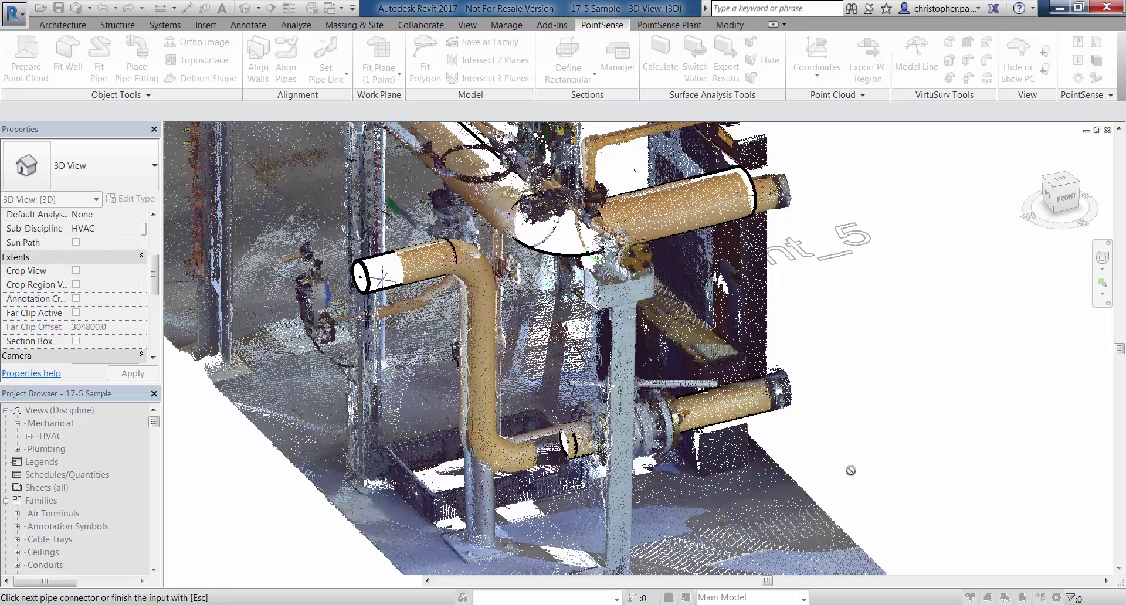
{"action": "key", "text": "Escape"}
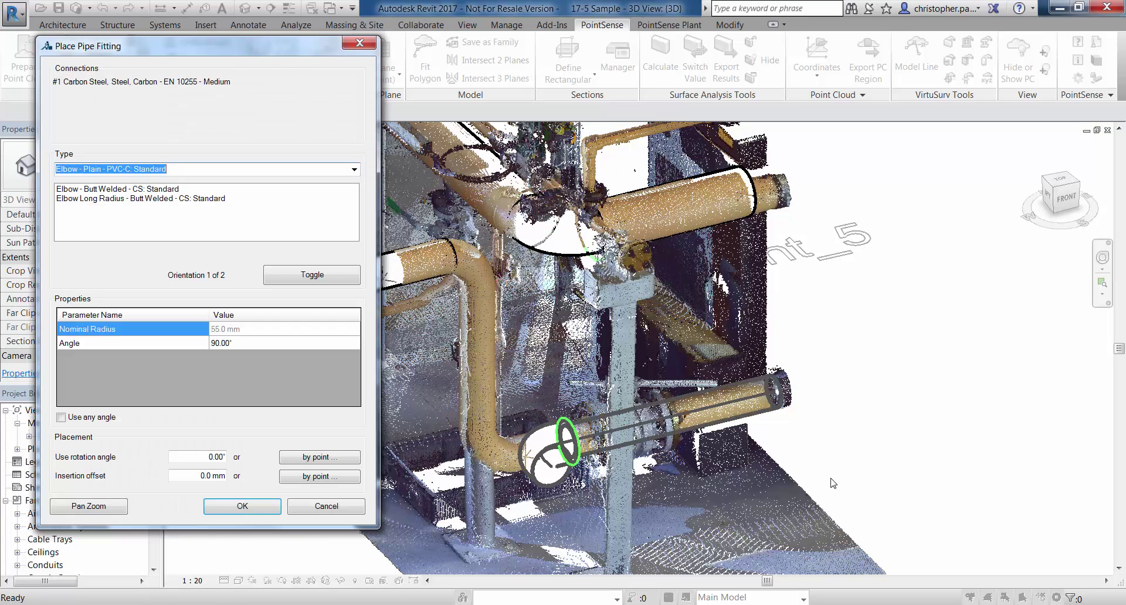
{"action": "left_click", "coordinate": [137, 190]}
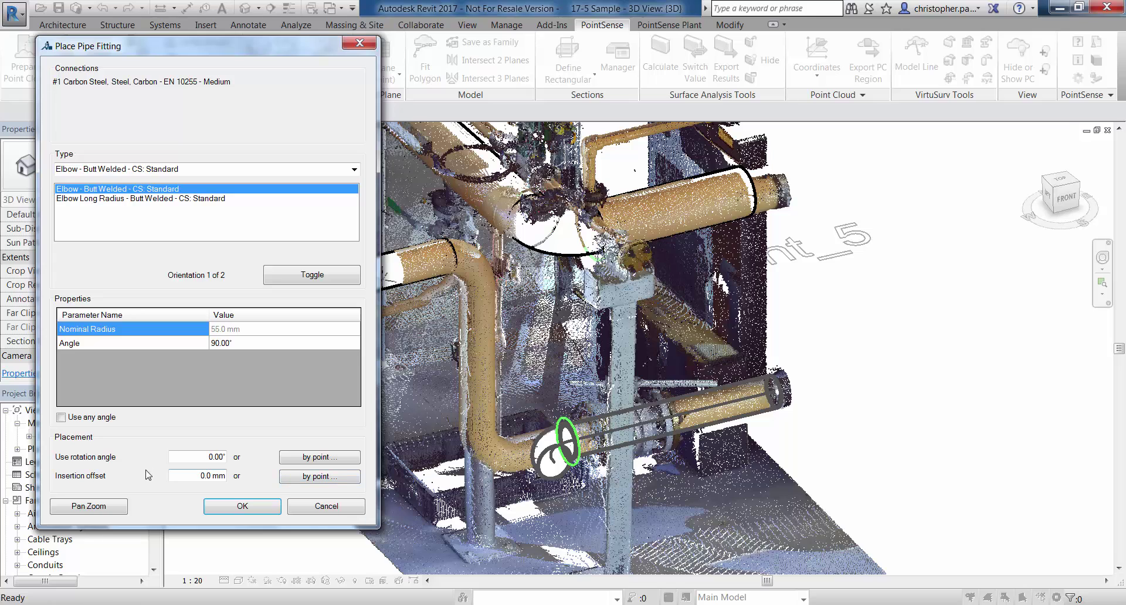
Define the elbow's insertion offset from a scan point near the lower bend, and refine it to 190 mm.
{"action": "left_click", "coordinate": [308, 478]}
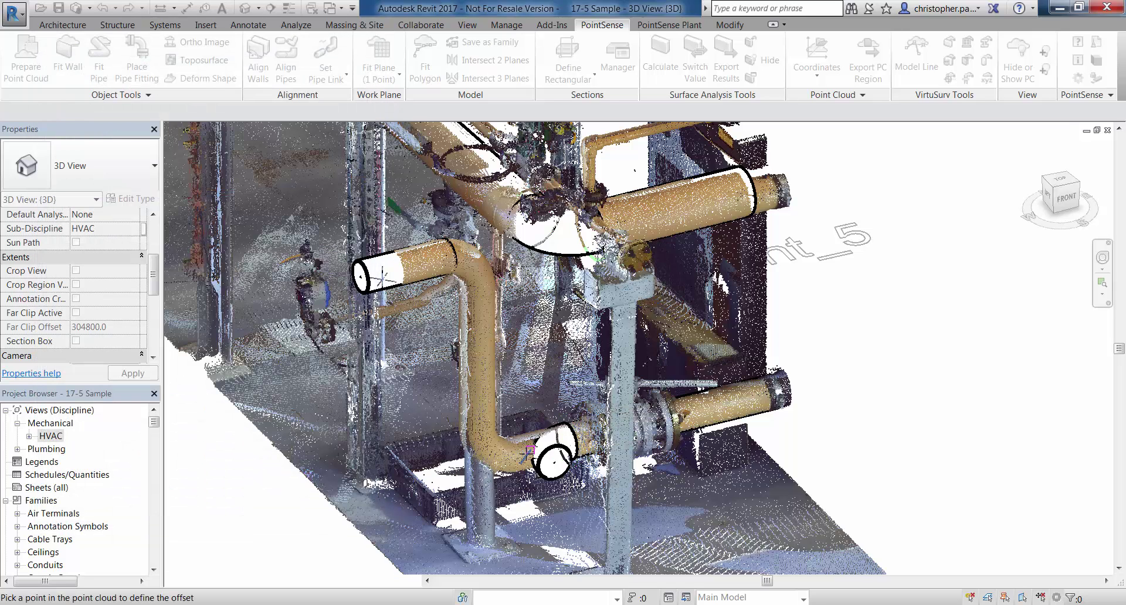
{"action": "scroll", "coordinate": [528, 453], "scroll_direction": "up", "scroll_amount": 5}
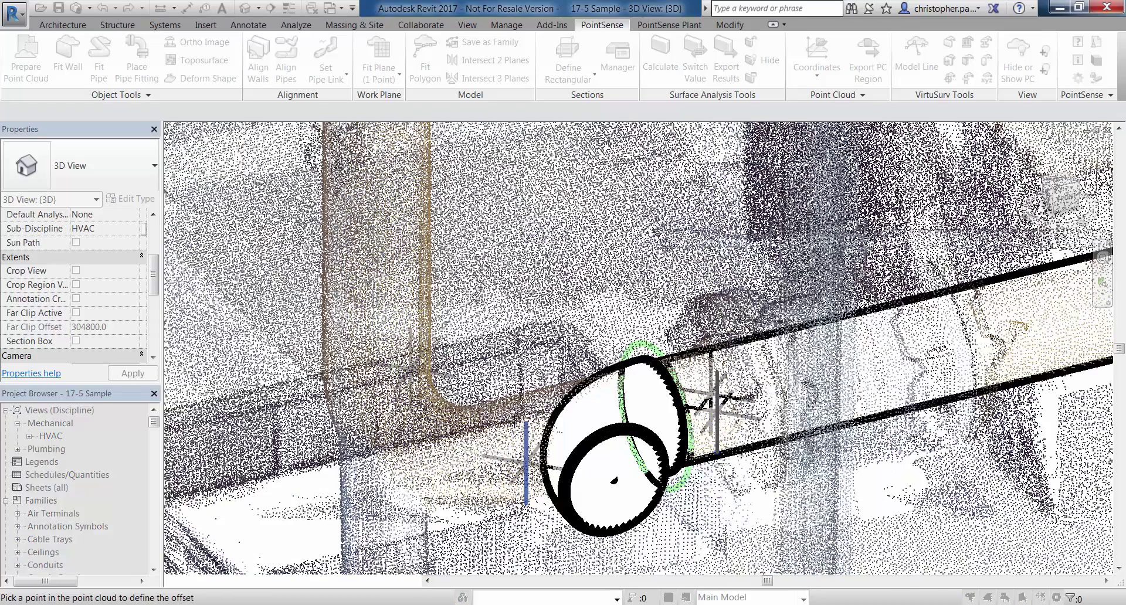
{"action": "left_click", "coordinate": [526, 460]}
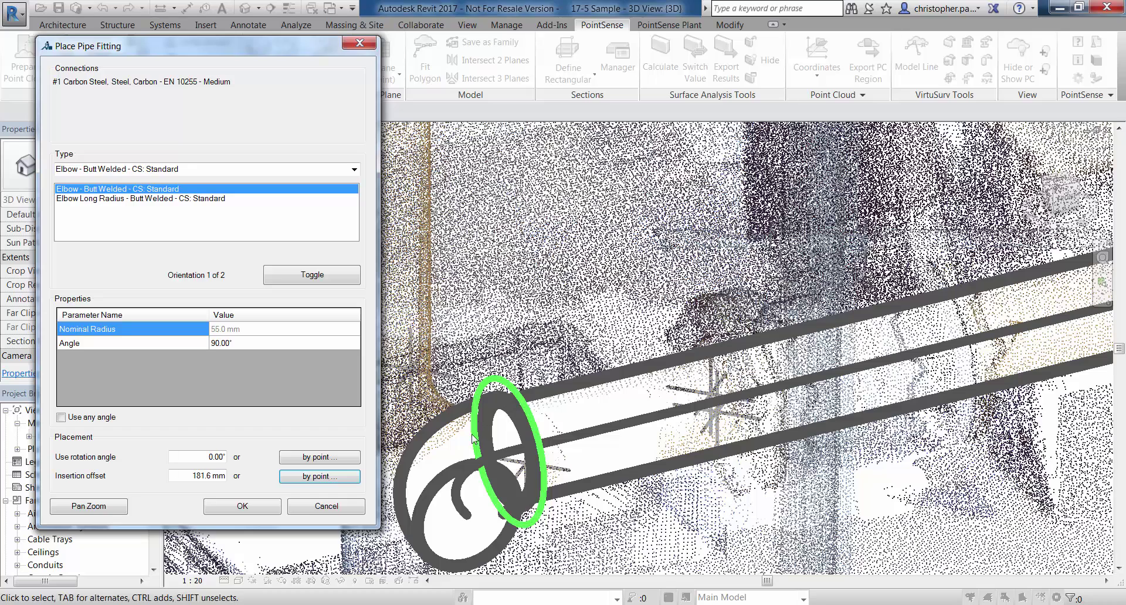
{"action": "left_click_drag", "start_coordinate": [191, 477], "coordinate": [198, 477]}
{"action": "type", "text": "190"}
Rotate the elbow upward to about 78.3° by picking a point on the scanned vertical pipe.
{"action": "left_click", "coordinate": [207, 461]}
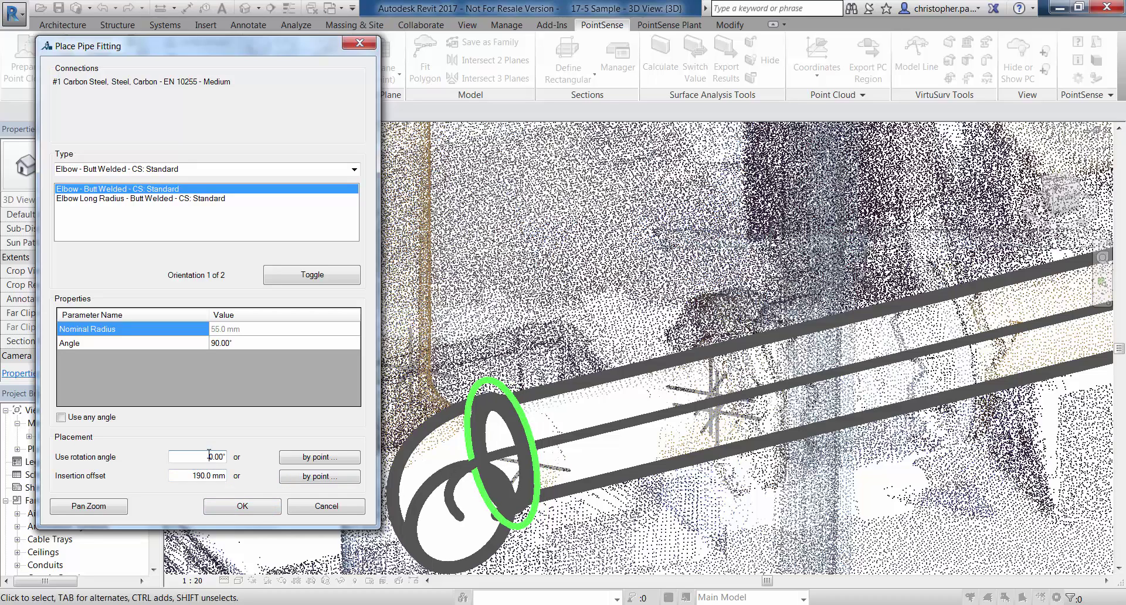
{"action": "left_click", "coordinate": [298, 462]}
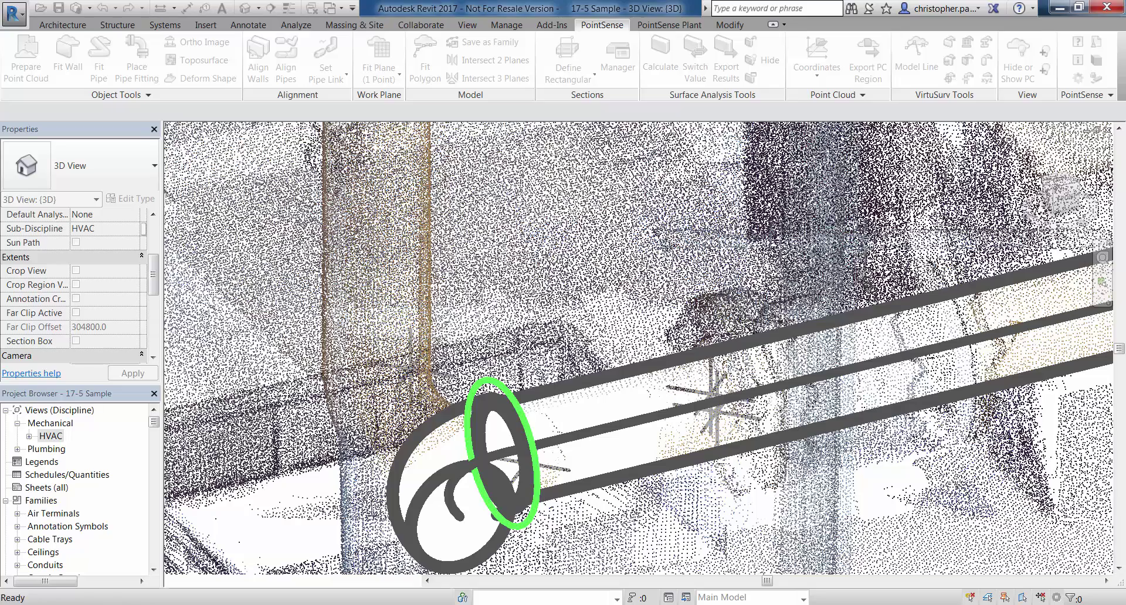
{"action": "left_click", "coordinate": [390, 296]}
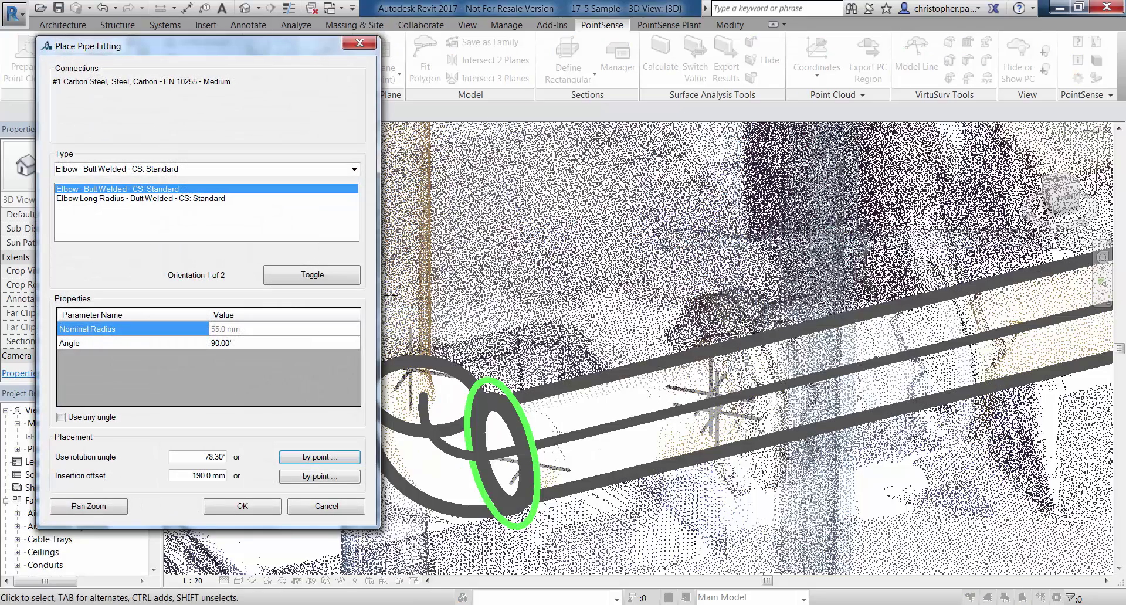
Set the elbow's rotation angle to 90° and place it on the lower pipe's open end.
{"action": "left_click_drag", "start_coordinate": [205, 456], "coordinate": [219, 456]}
{"action": "type", "text": "90"}
{"action": "left_click", "coordinate": [243, 507]}
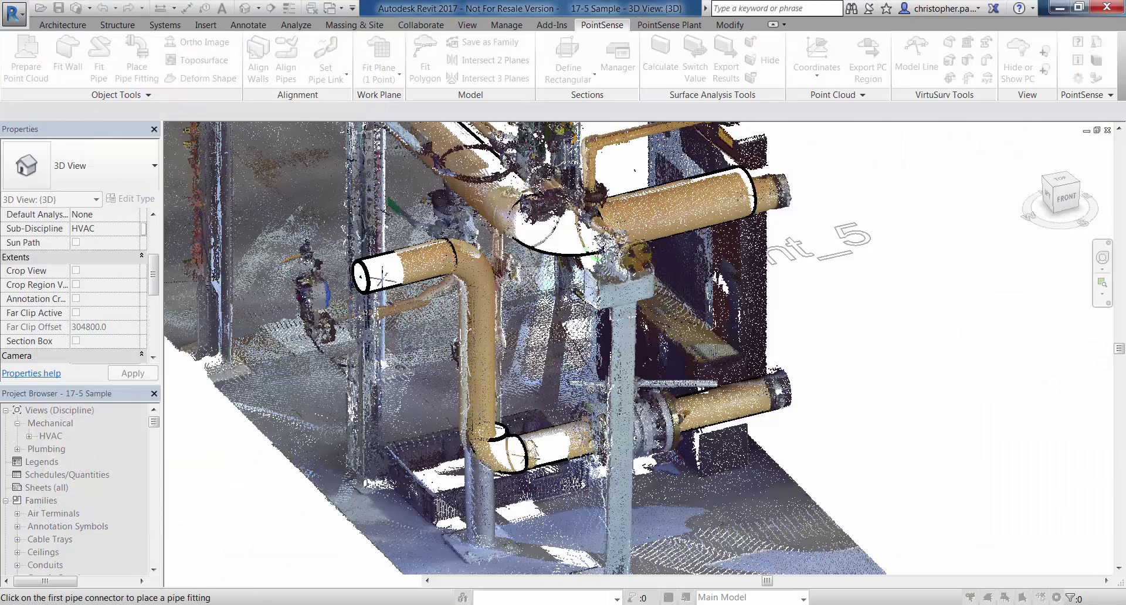
{"action": "key", "text": "Escape"}
{"action": "mouse_move", "coordinate": [809, 468]}
{"action": "middle_mouse_down", "text": "shift"}
{"action": "mouse_move", "coordinate": [727, 470]}
{"action": "mouse_move", "coordinate": [794, 336]}
{"action": "mouse_move", "coordinate": [799, 415]}
{"action": "mouse_move", "coordinate": [816, 426]}
{"action": "middle_mouse_up", "text": "shift"}
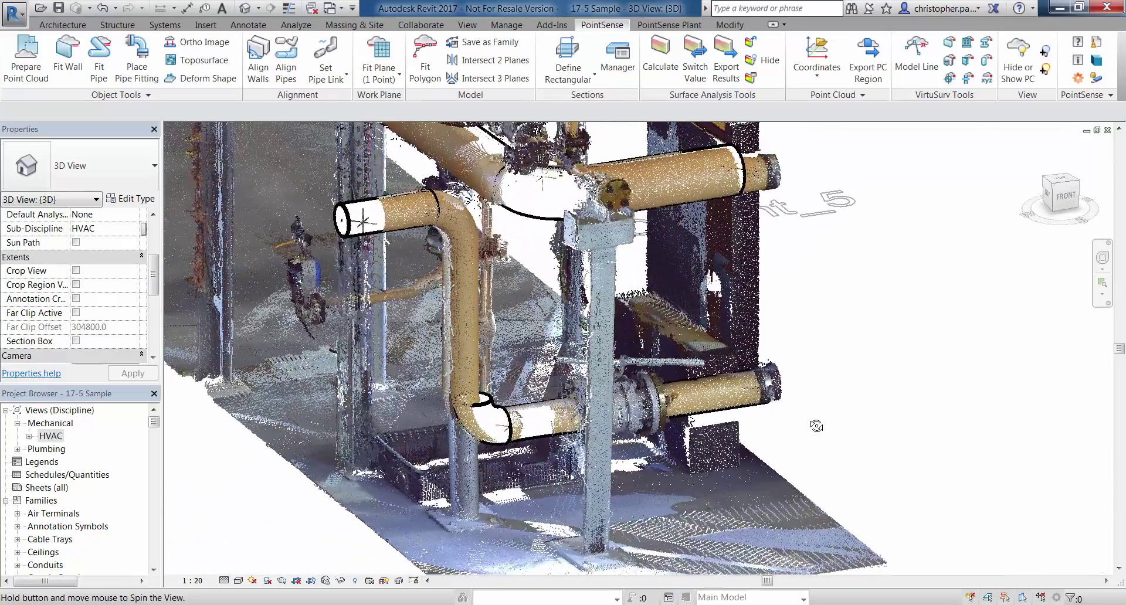
{"action": "left_click", "coordinate": [490, 435]}
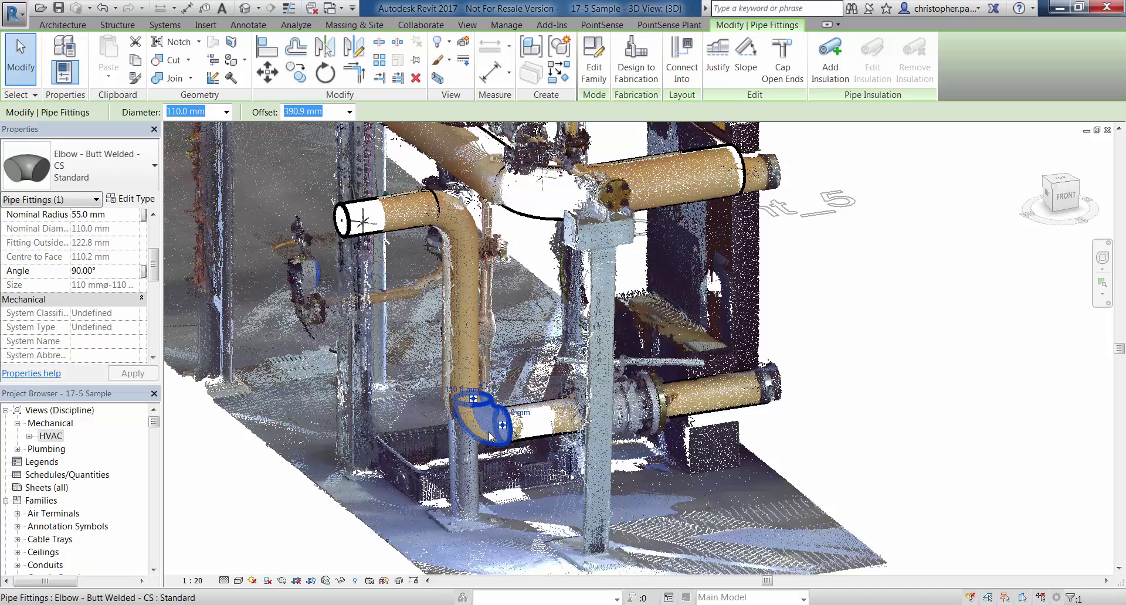
{"action": "left_click", "coordinate": [896, 348]}
{"action": "middle_click_drag", "start_coordinate": [862, 372], "coordinate": [862, 378], "text": "shift"}
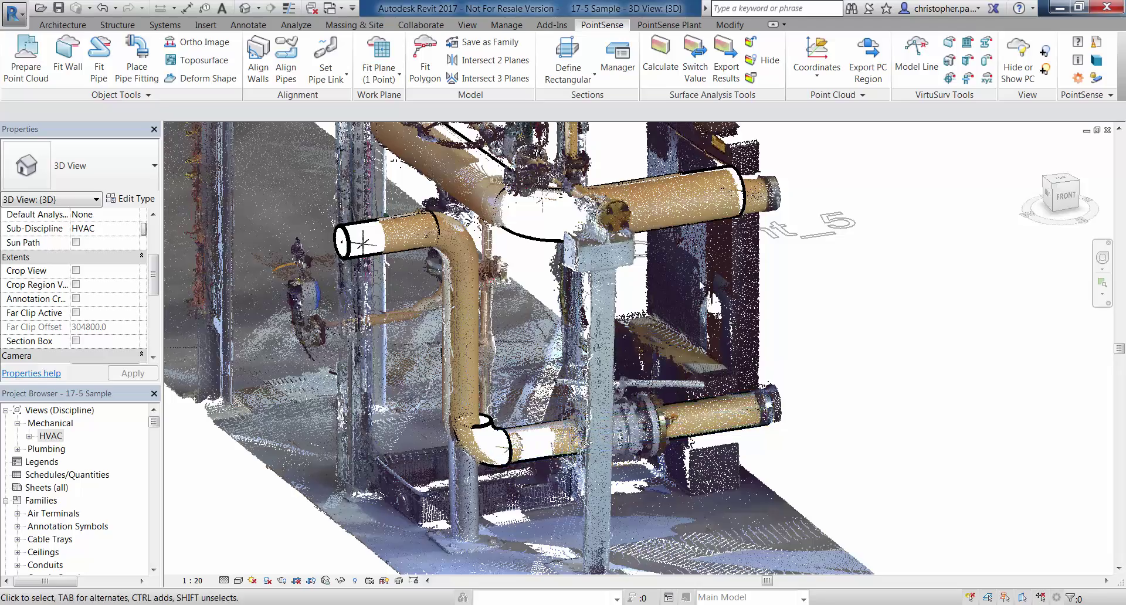
Hide the point cloud so only the modelled pipes and fittings are shown.
{"action": "middle_click_drag", "start_coordinate": [816, 264], "coordinate": [801, 394], "text": "shift"}
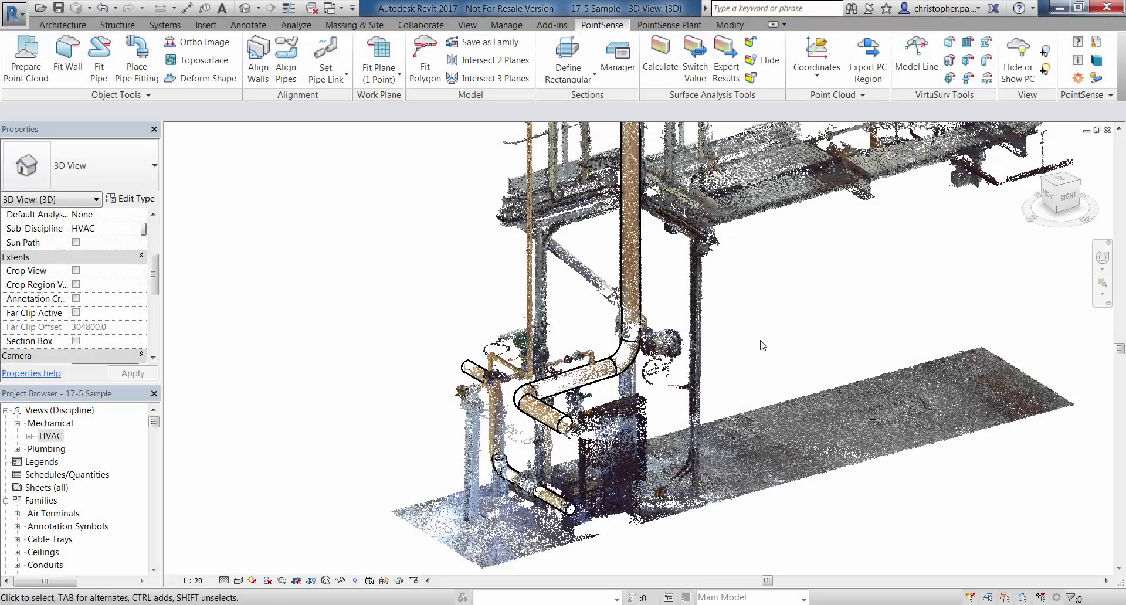
{"action": "middle_click_drag", "start_coordinate": [773, 365], "coordinate": [789, 352]}
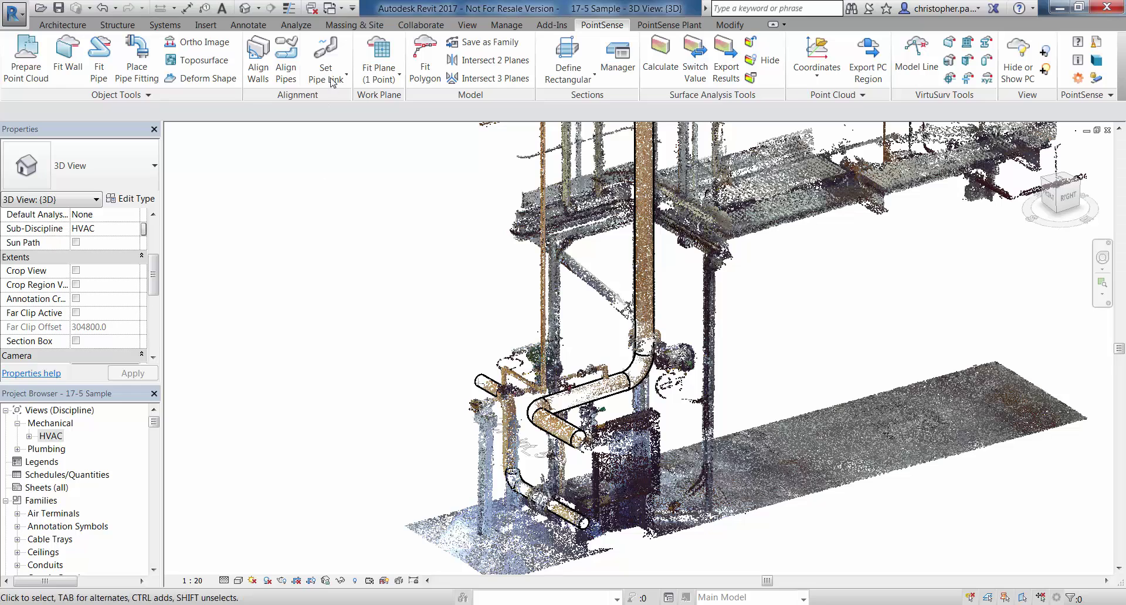
{"action": "left_click", "coordinate": [339, 78]}
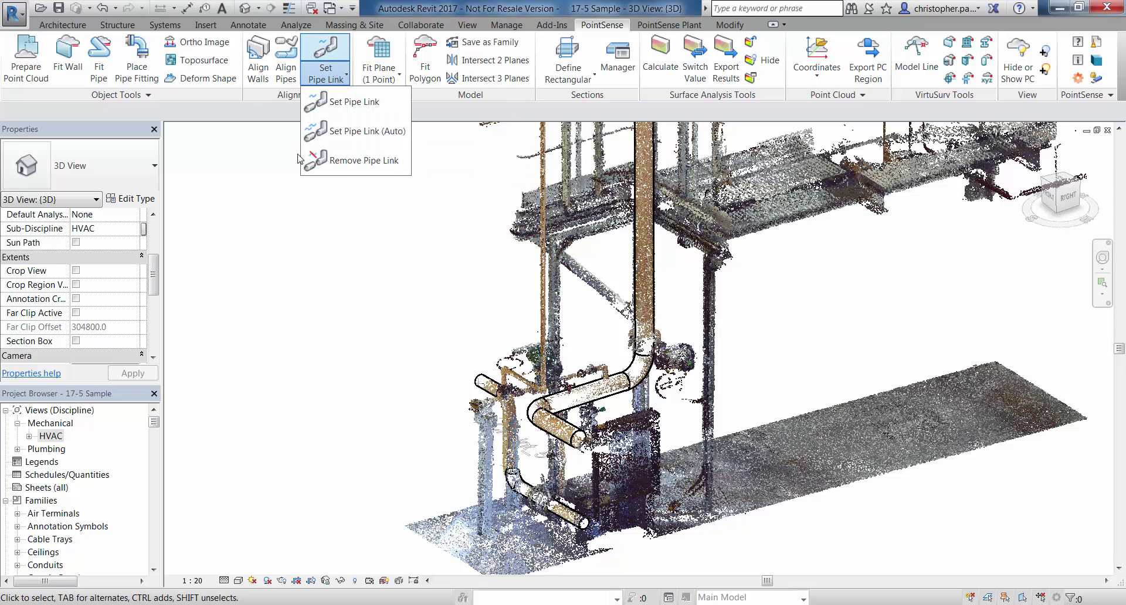
{"action": "middle_click_drag", "start_coordinate": [812, 314], "coordinate": [811, 356]}
{"action": "scroll", "coordinate": [802, 311], "scroll_direction": "down", "scroll_amount": 1}
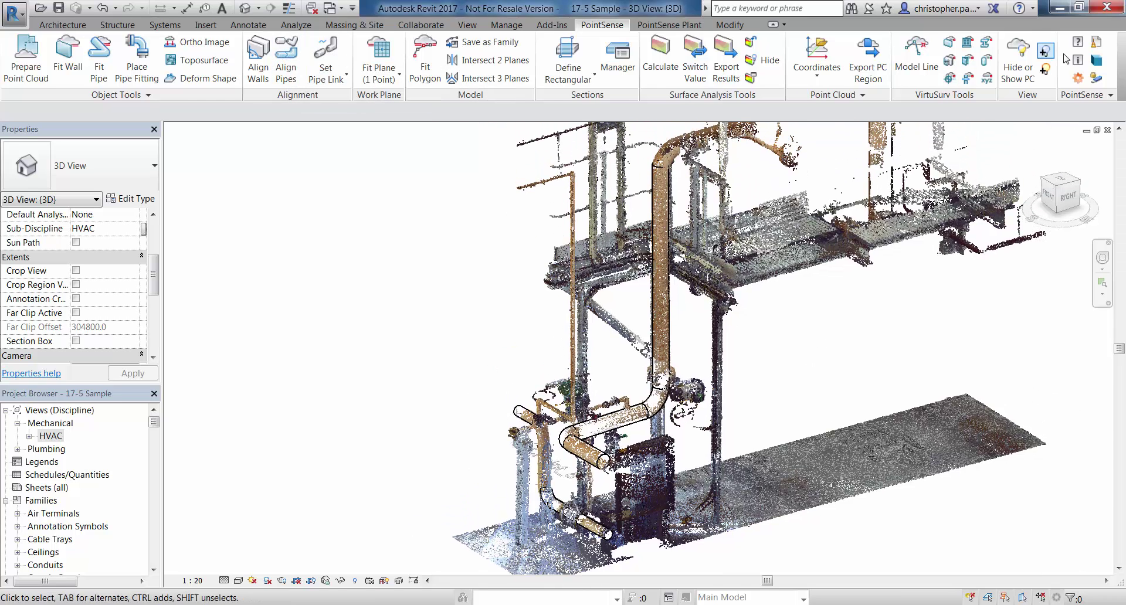
{"action": "left_click", "coordinate": [1020, 66]}
{"action": "scroll", "coordinate": [794, 385], "scroll_direction": "up", "scroll_amount": 5}
{"action": "middle_click_drag", "start_coordinate": [772, 388], "coordinate": [773, 395]}
{"action": "left_click", "coordinate": [693, 317]}
{"action": "left_click", "coordinate": [763, 354]}
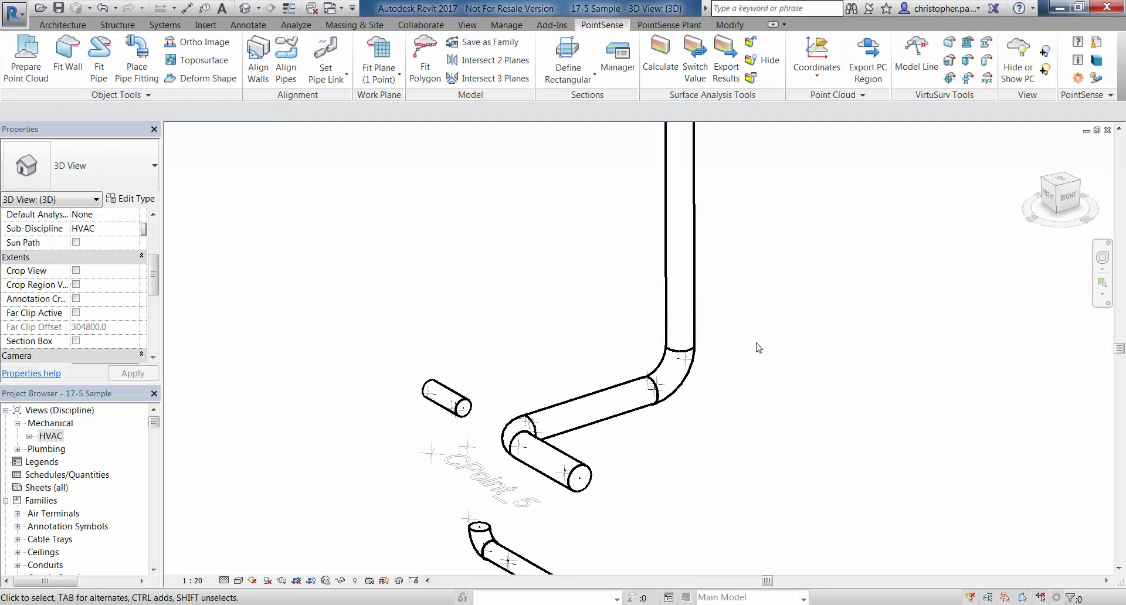
Run Align Pipes on the run connected to the tall vertical pipe, accepting the highlighted elements, and show the point cloud again.
{"action": "left_click", "coordinate": [286, 76]}
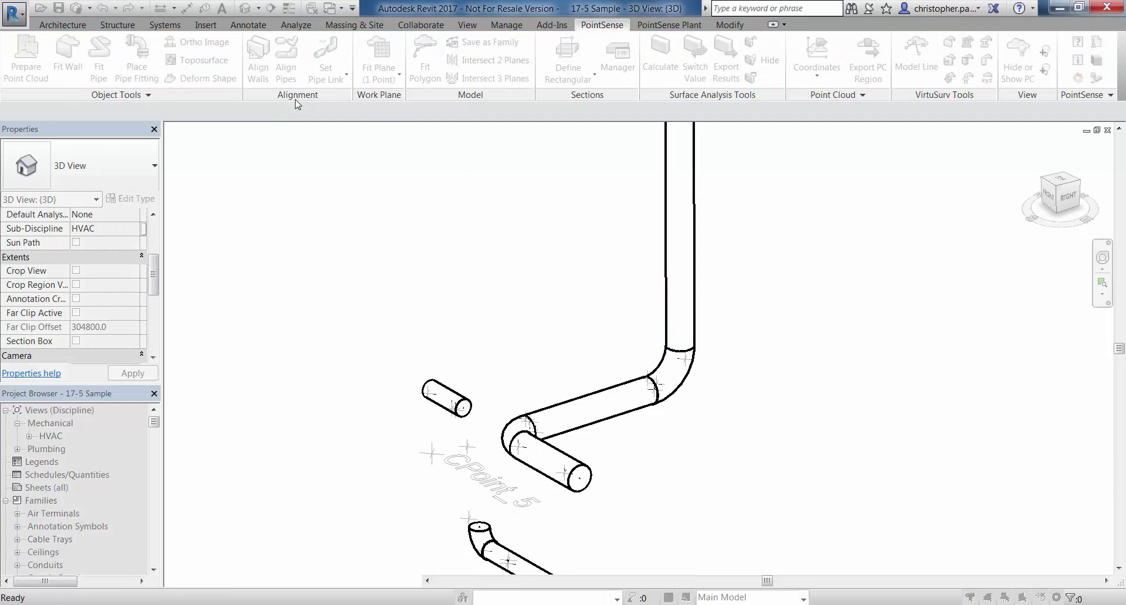
{"action": "left_click", "coordinate": [674, 193]}
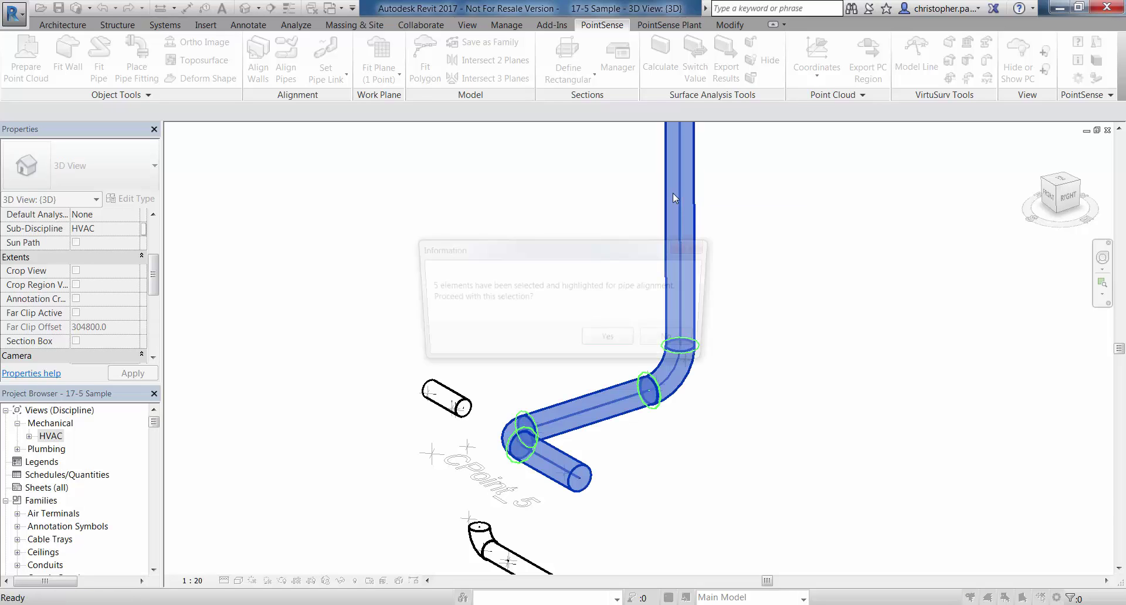
{"action": "left_click_drag", "start_coordinate": [622, 247], "coordinate": [447, 196]}
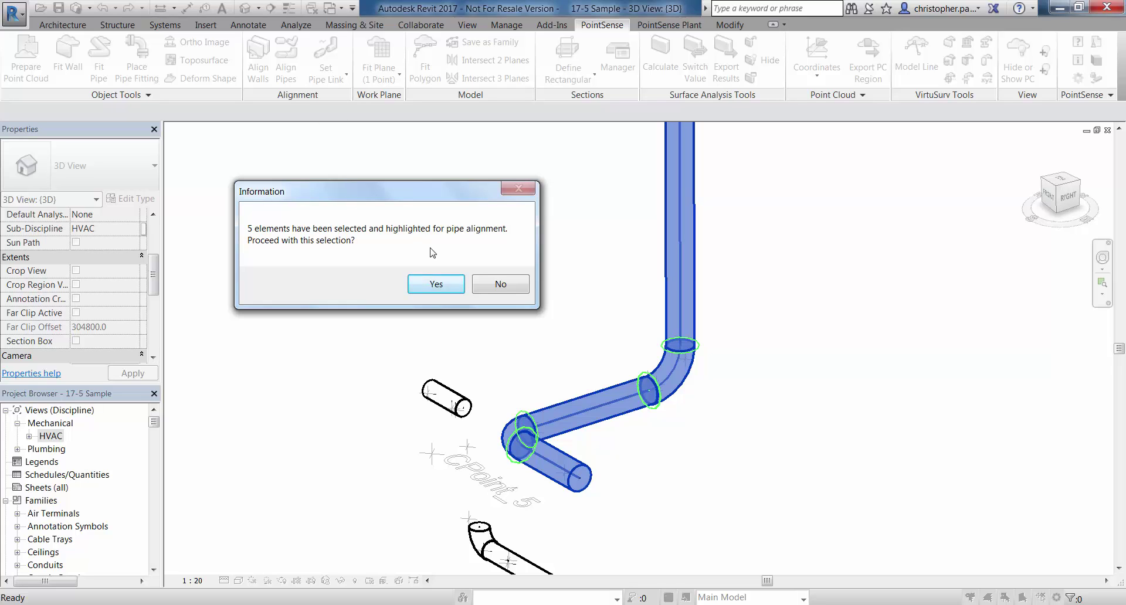
{"action": "left_click", "coordinate": [437, 285]}
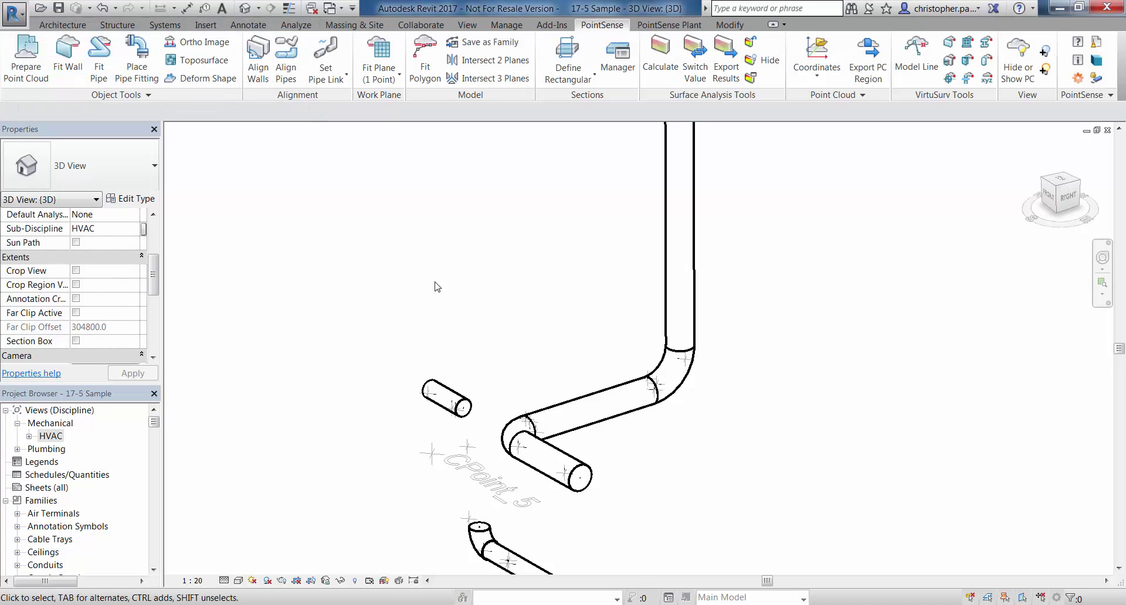
{"action": "left_click", "coordinate": [1018, 59]}
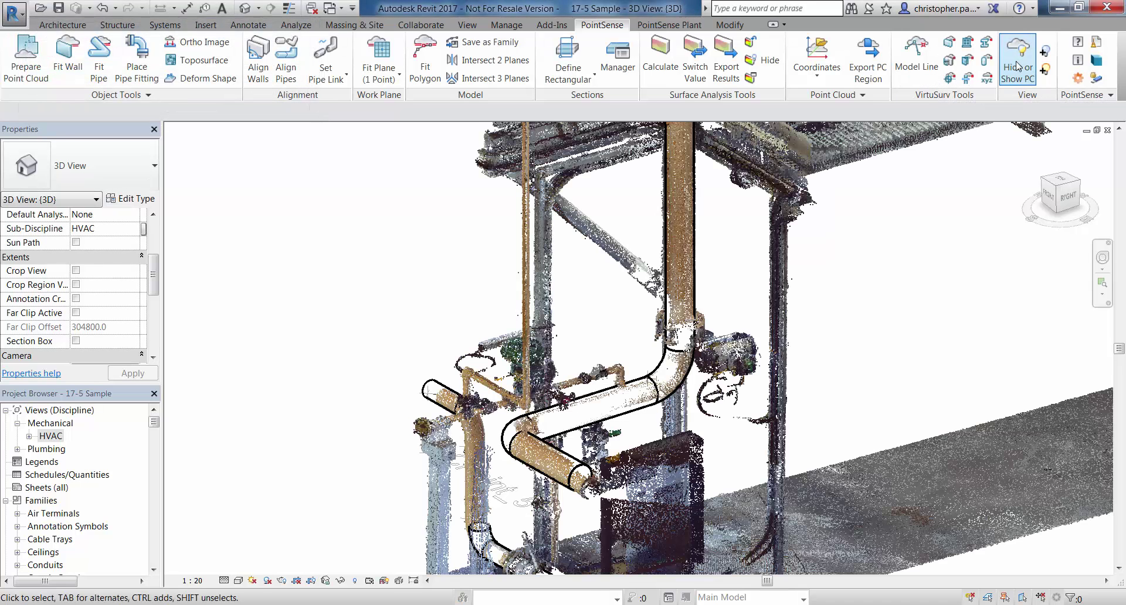
{"action": "middle_click_drag", "start_coordinate": [775, 402], "coordinate": [856, 315], "text": "shift"}
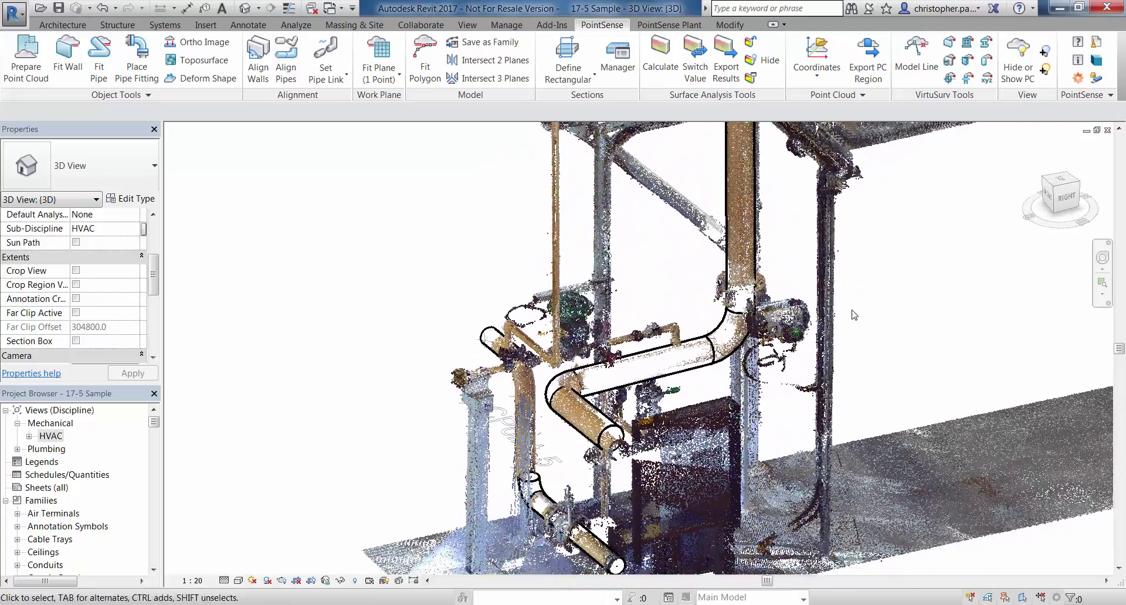
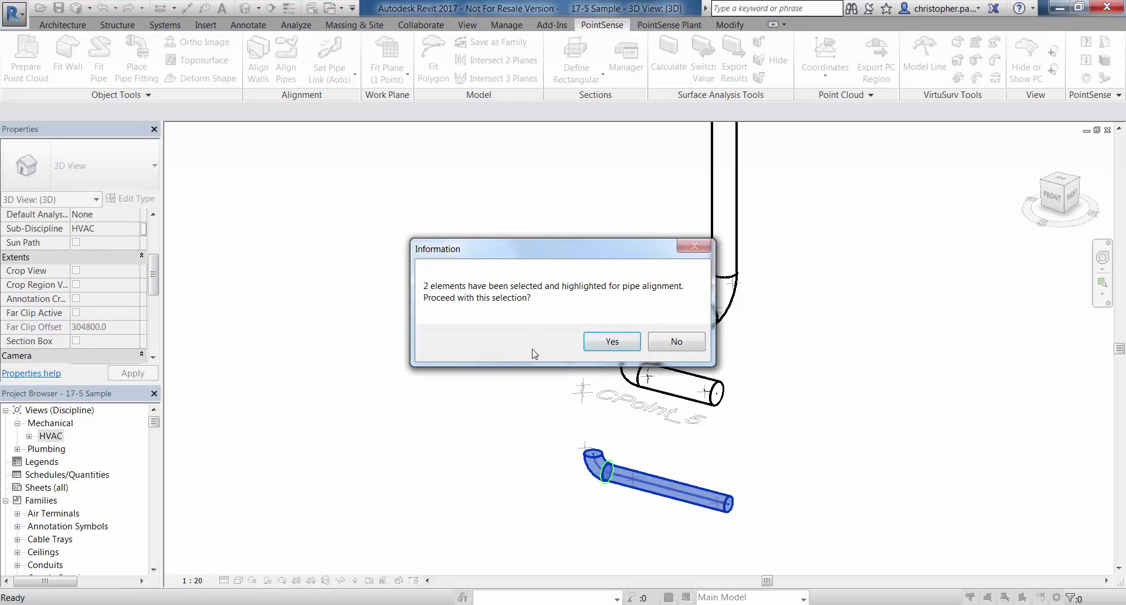
Decline aligning only the lower pipe and elbow, and set a pipe link between the short upper pipe's near end and the elbow's open end.
{"action": "left_click_drag", "start_coordinate": [561, 259], "coordinate": [917, 329]}
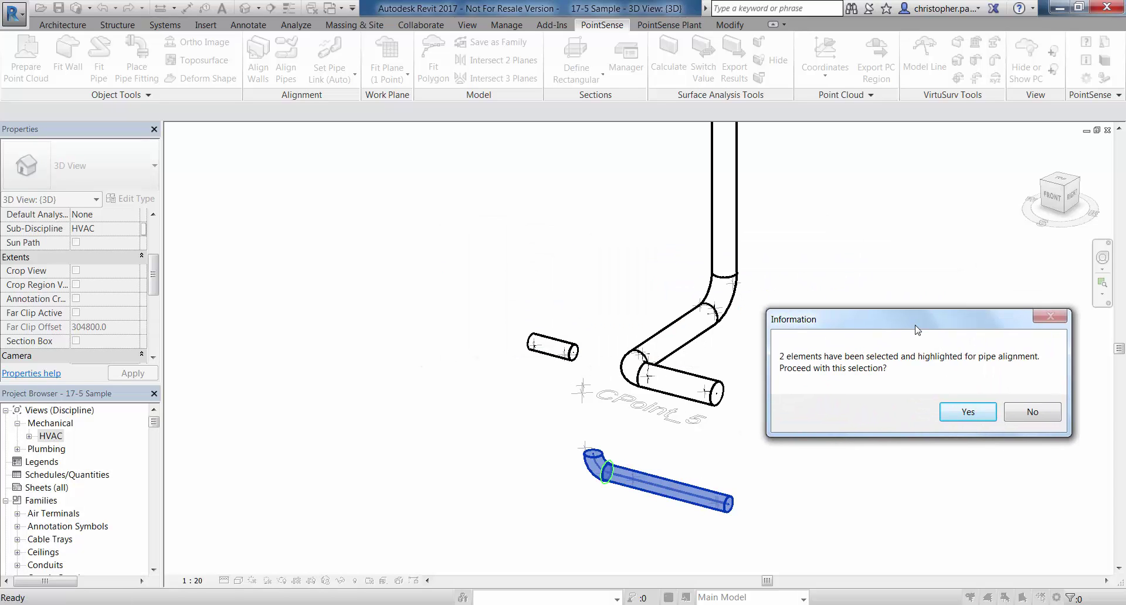
{"action": "left_click", "coordinate": [1032, 413]}
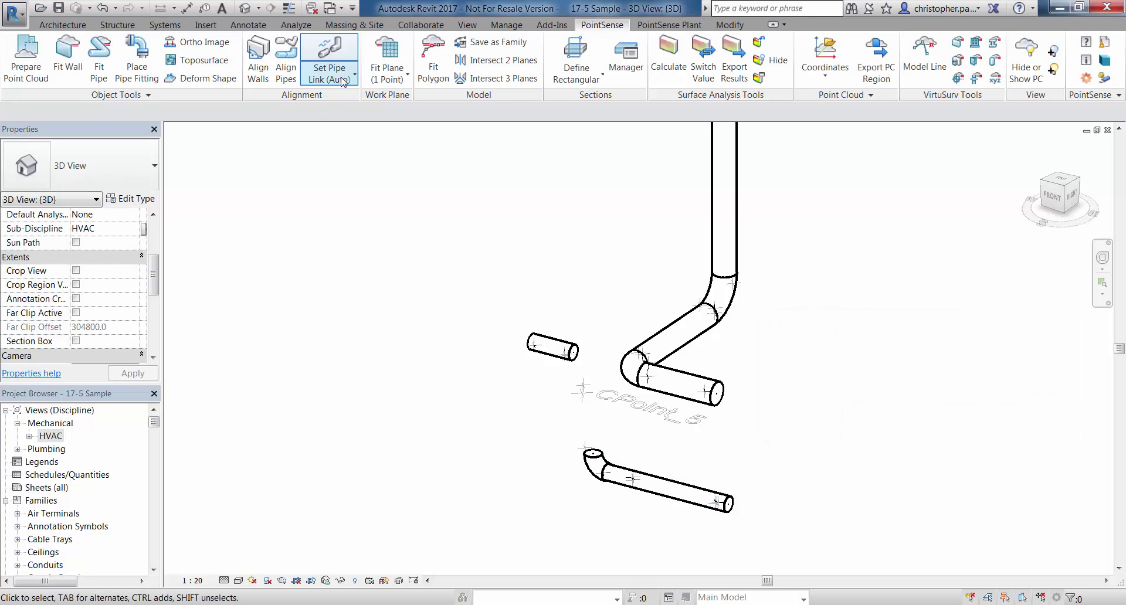
{"action": "left_click", "coordinate": [342, 83]}
{"action": "left_click", "coordinate": [353, 106]}
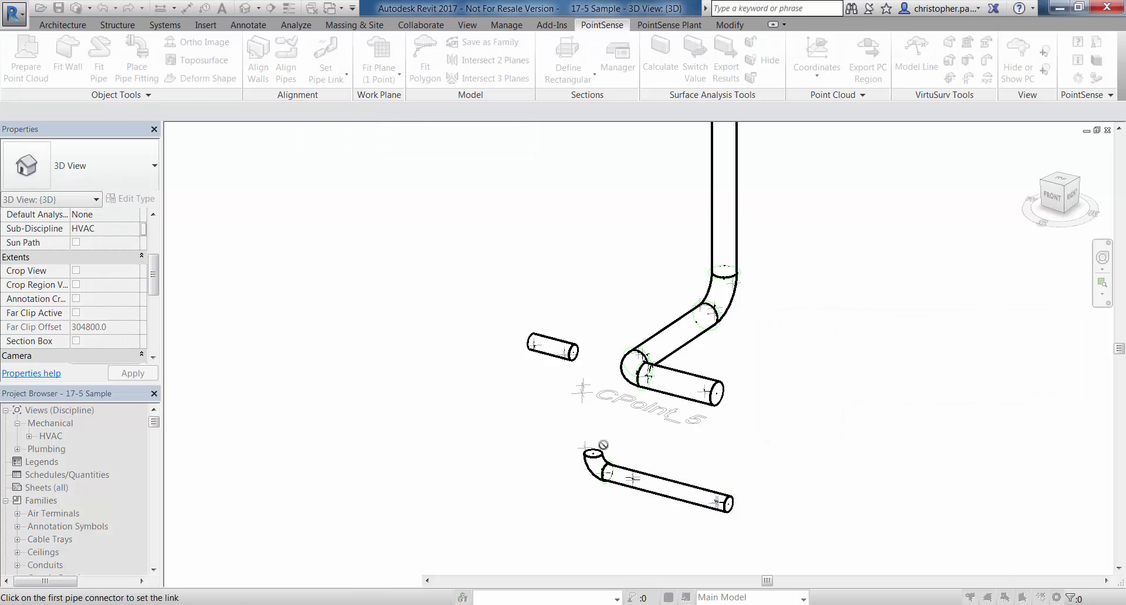
{"action": "left_click", "coordinate": [574, 352]}
{"action": "left_click", "coordinate": [591, 454]}
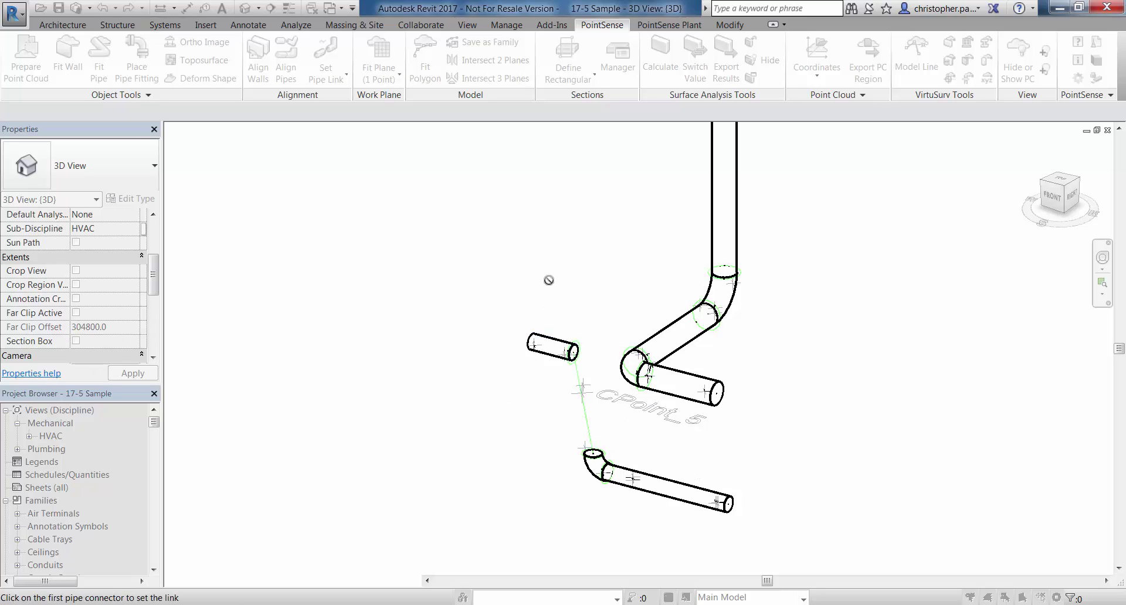
{"action": "key", "text": "Escape"}
Check which elements Align Pipes selects starting from the short upper pipe, and decline the alignment.
{"action": "left_click", "coordinate": [285, 59]}
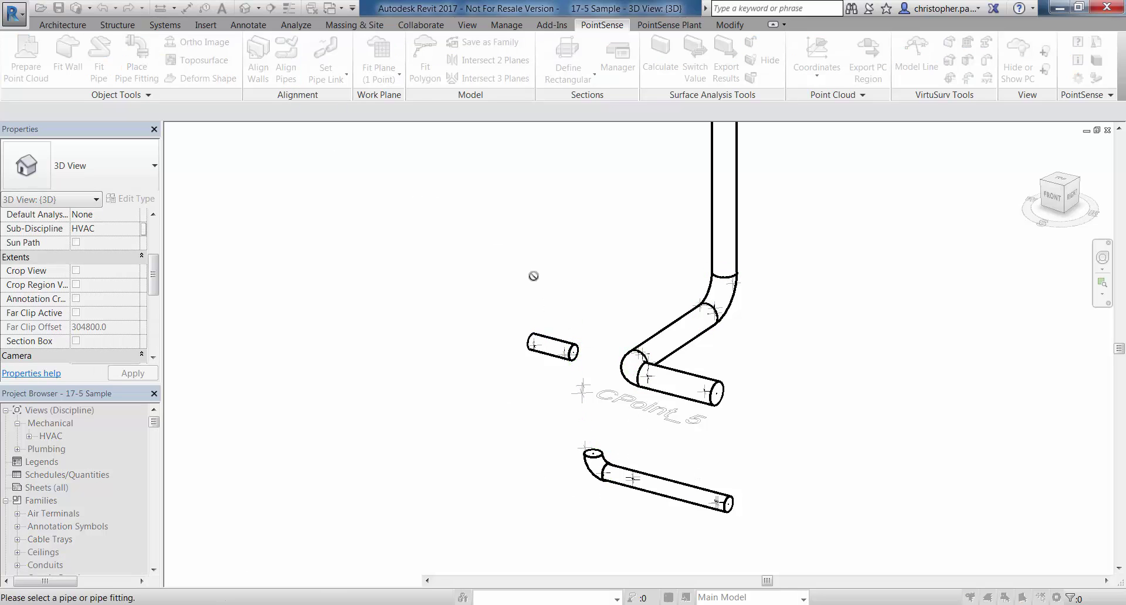
{"action": "left_click", "coordinate": [550, 353]}
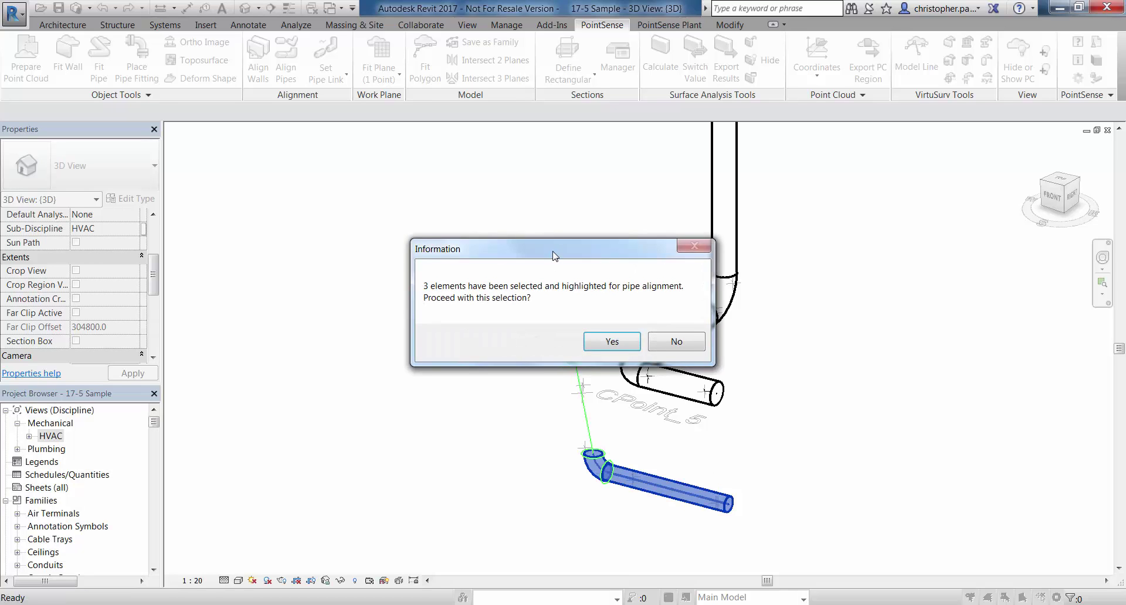
{"action": "left_click_drag", "start_coordinate": [553, 256], "coordinate": [368, 170]}
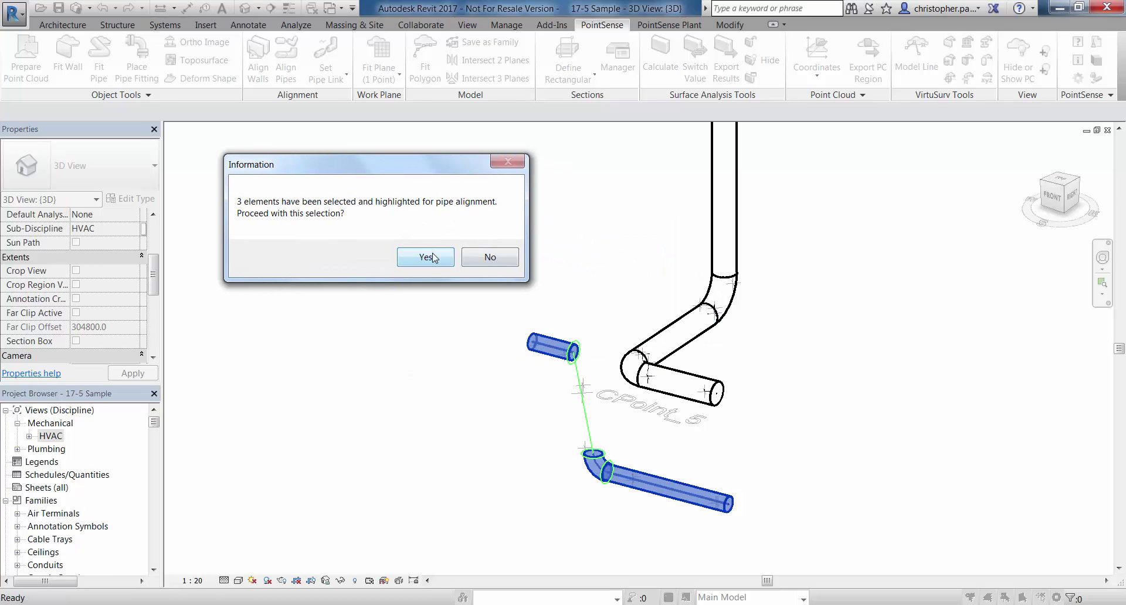
{"action": "left_click", "coordinate": [482, 262]}
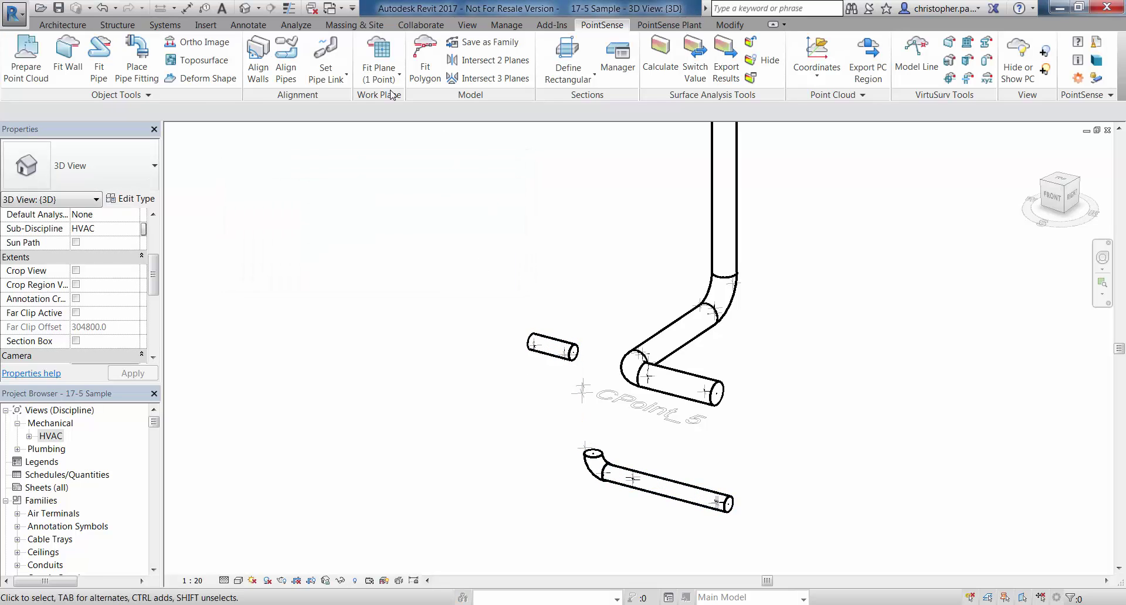
Remove the pipe links joining the lower elbow to the short upper pipe and to the lower pipe.
{"action": "left_click", "coordinate": [329, 78]}
{"action": "left_click", "coordinate": [356, 160]}
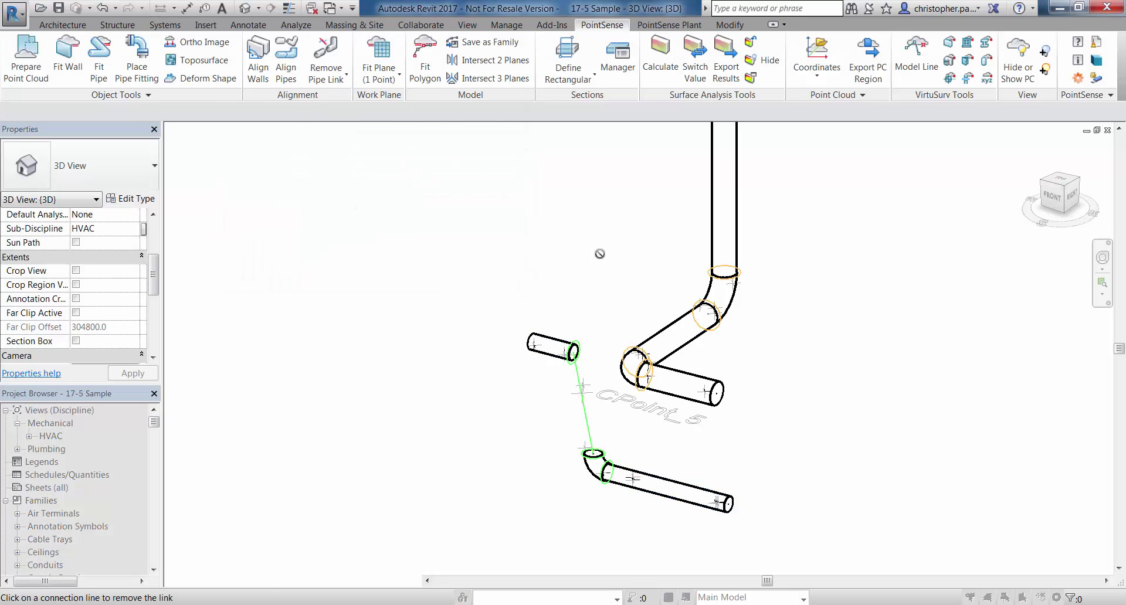
{"action": "left_click", "coordinate": [615, 466]}
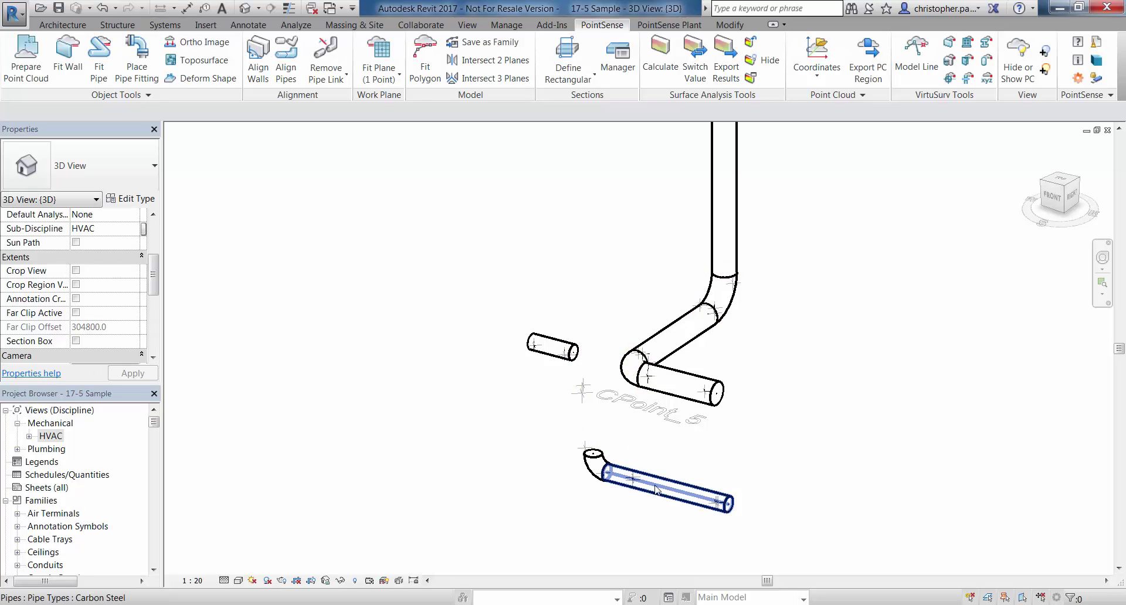
{"action": "left_click", "coordinate": [607, 471]}
{"action": "left_click", "coordinate": [642, 482]}
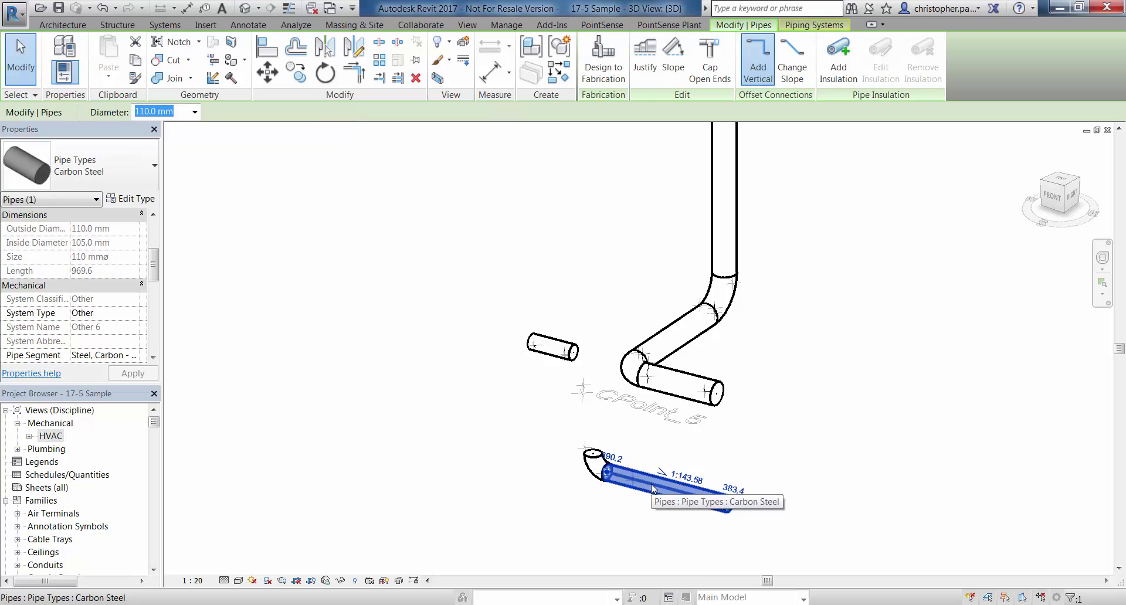
{"action": "left_click", "coordinate": [555, 349]}
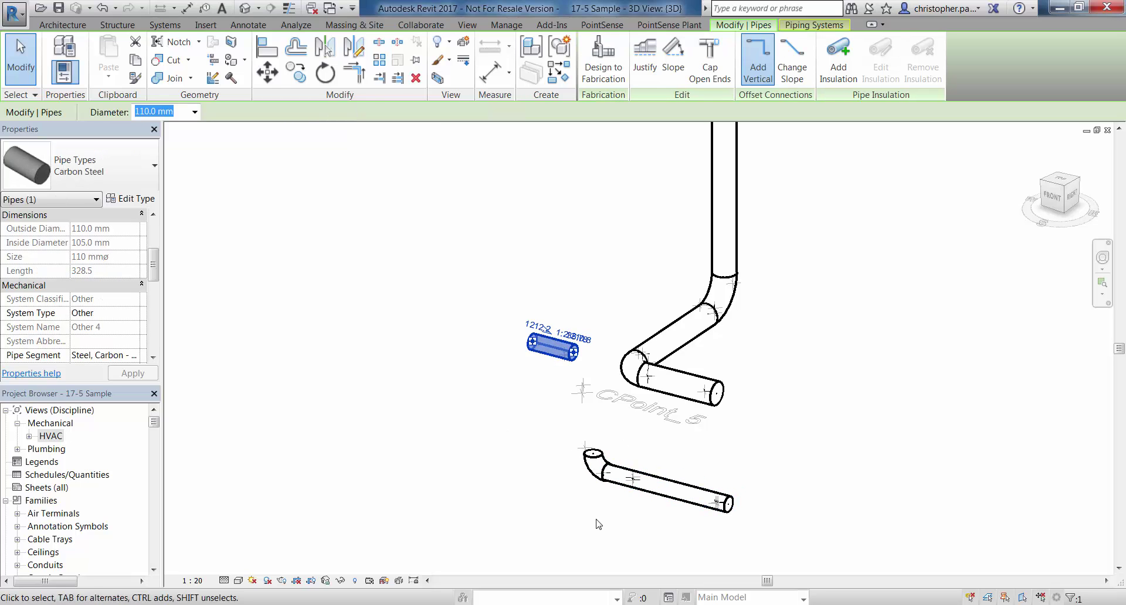
{"action": "left_click", "coordinate": [755, 502]}
{"action": "middle_click_drag", "start_coordinate": [809, 450], "coordinate": [799, 445]}
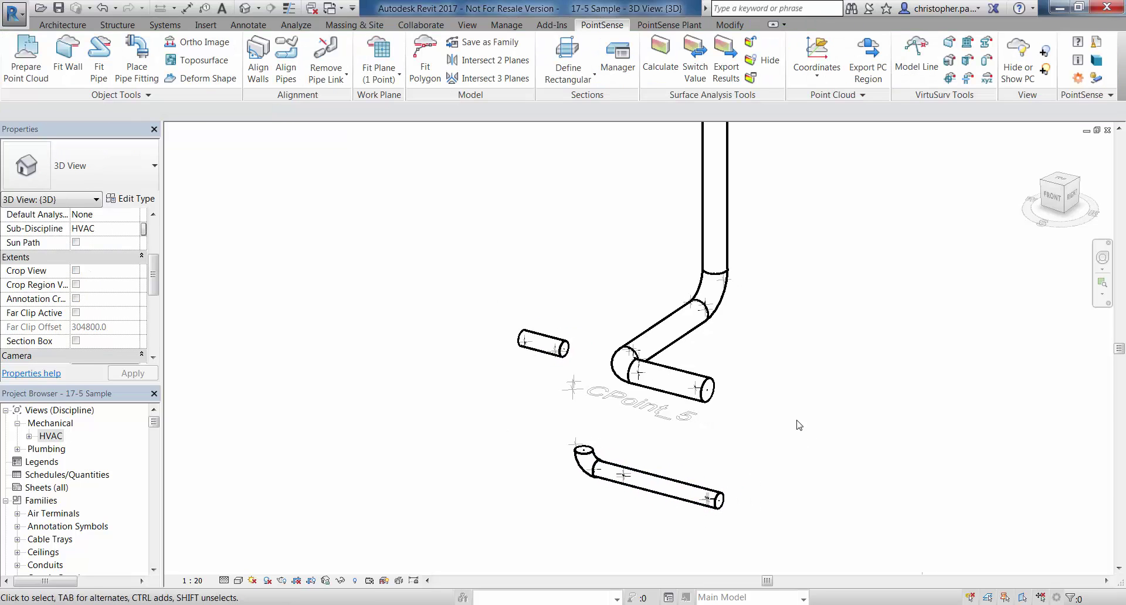
Link the pipe run automatically with Set Pipe Link (Auto) using a 300 mm search radius, inspect the proposed joint up close, and accept it.
{"action": "left_click", "coordinate": [326, 77]}
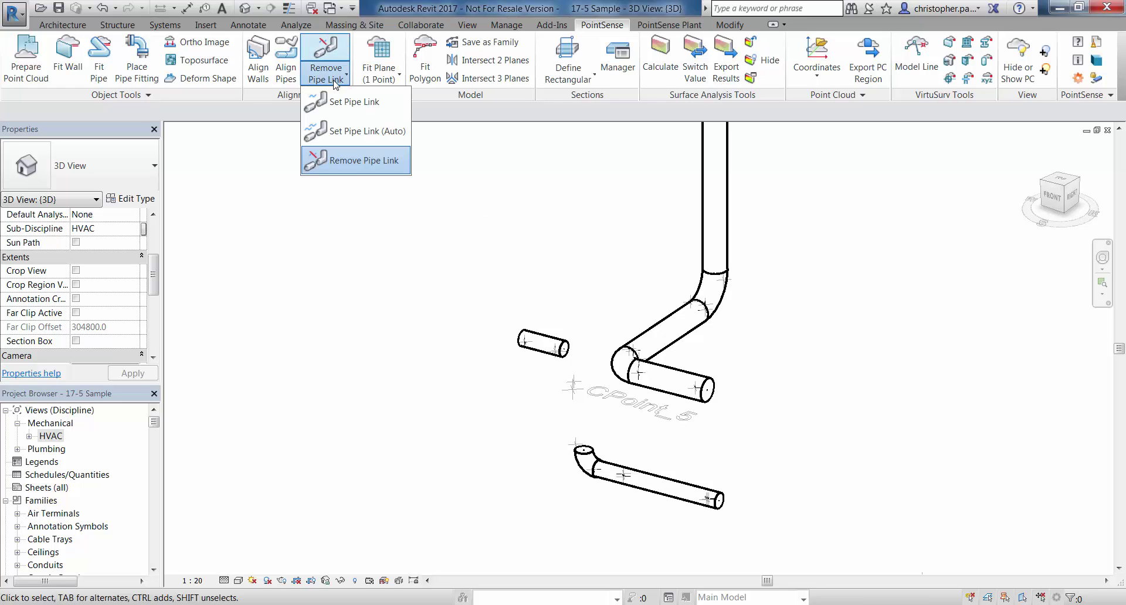
{"action": "left_click", "coordinate": [352, 131]}
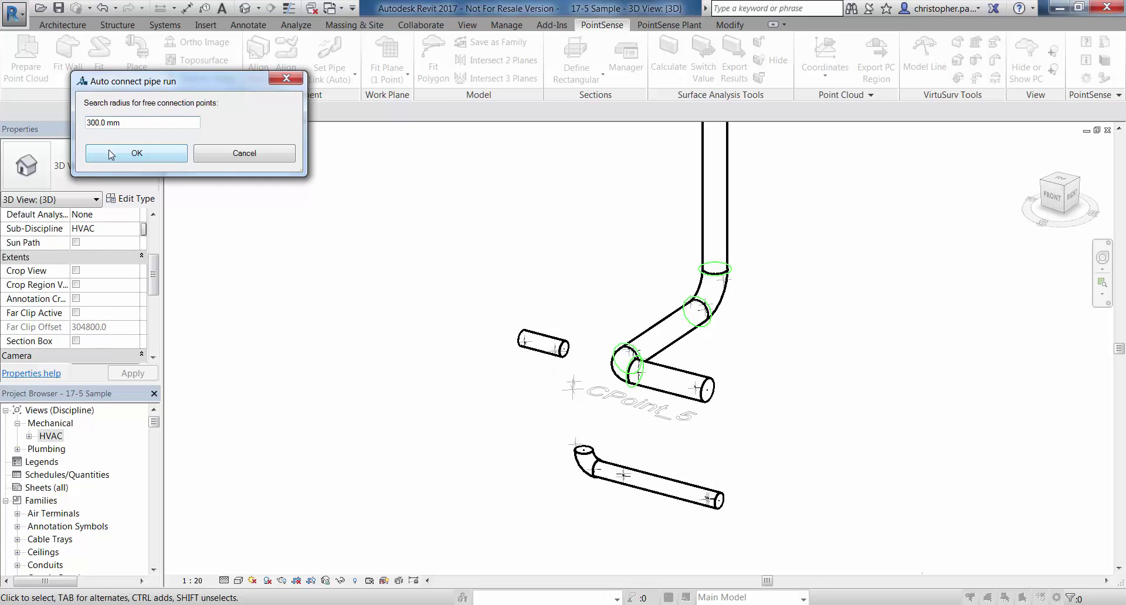
{"action": "left_click", "coordinate": [149, 157]}
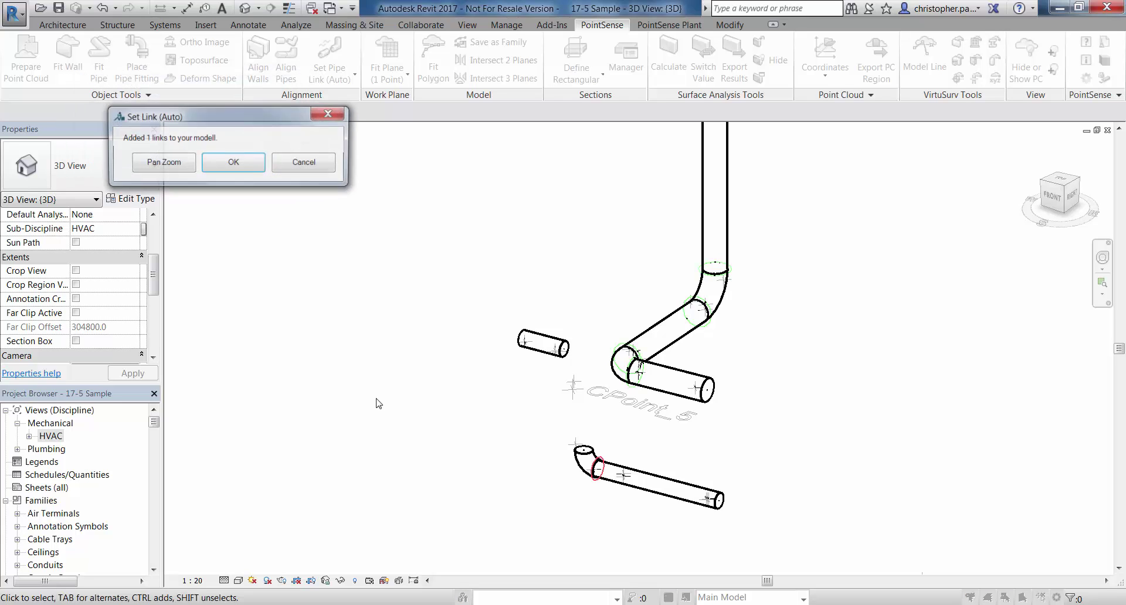
{"action": "left_click_drag", "start_coordinate": [181, 120], "coordinate": [386, 365]}
{"action": "left_click", "coordinate": [376, 408]}
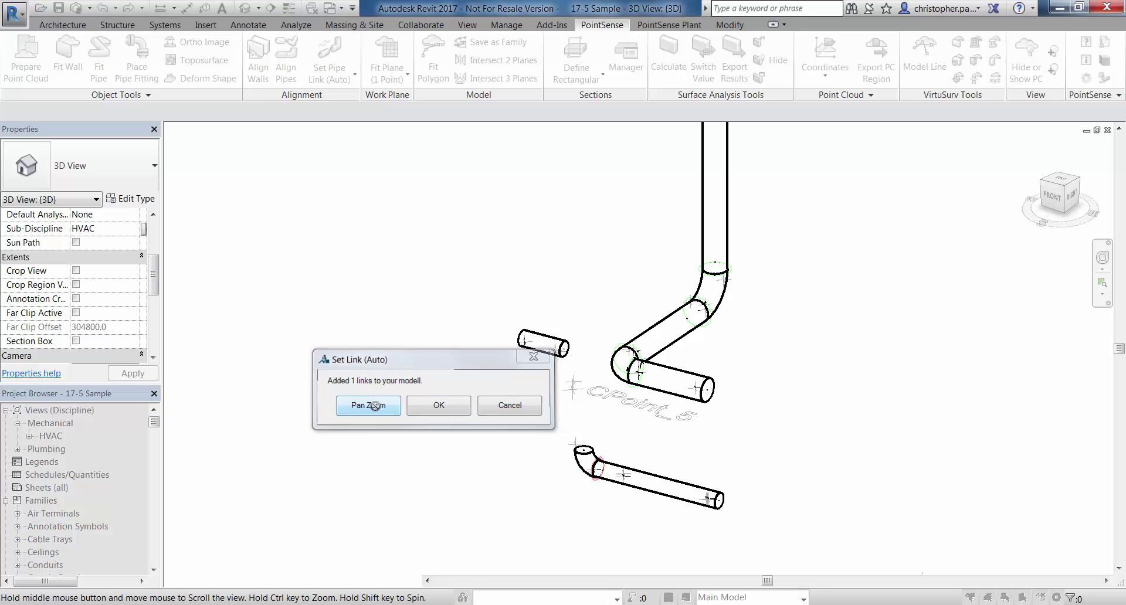
{"action": "scroll", "coordinate": [599, 473], "scroll_direction": "up", "scroll_amount": 3}
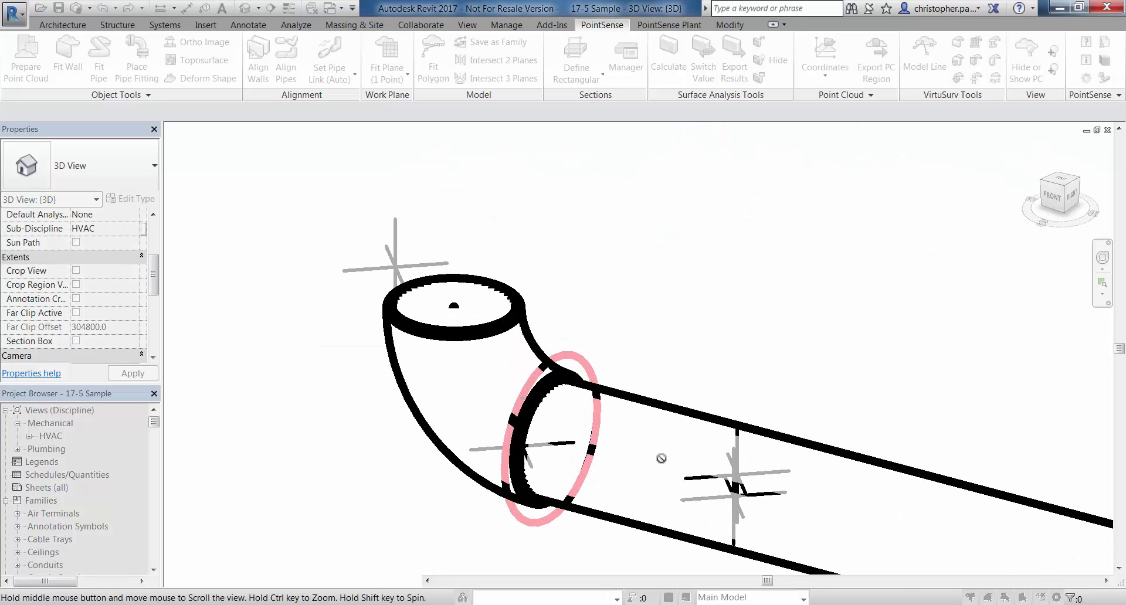
{"action": "scroll", "coordinate": [664, 457], "scroll_direction": "down", "scroll_amount": 5}
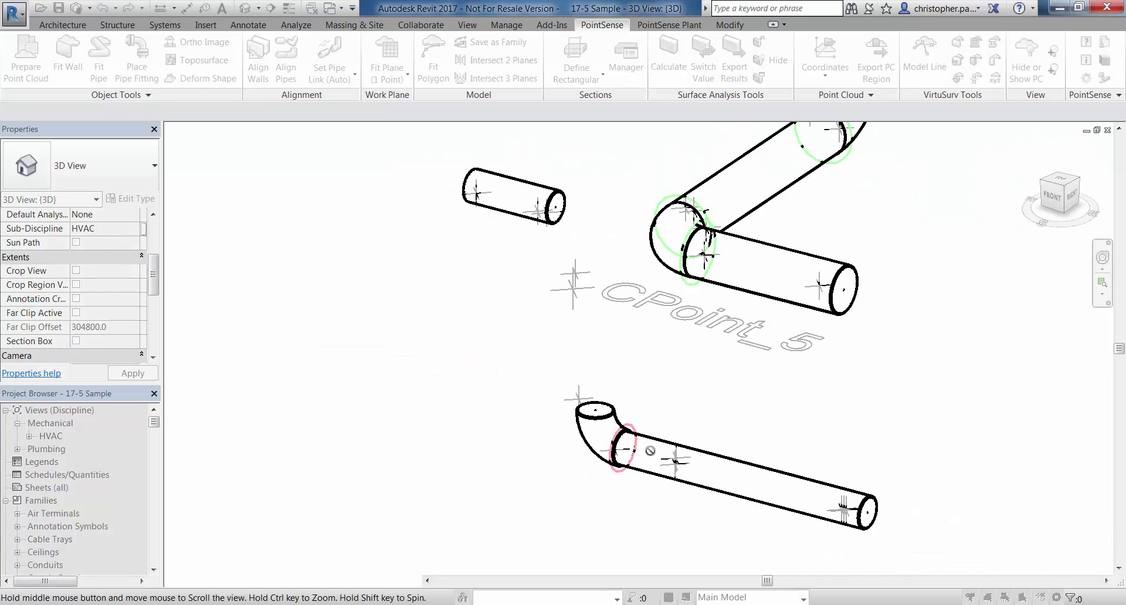
{"action": "left_click", "coordinate": [434, 406]}
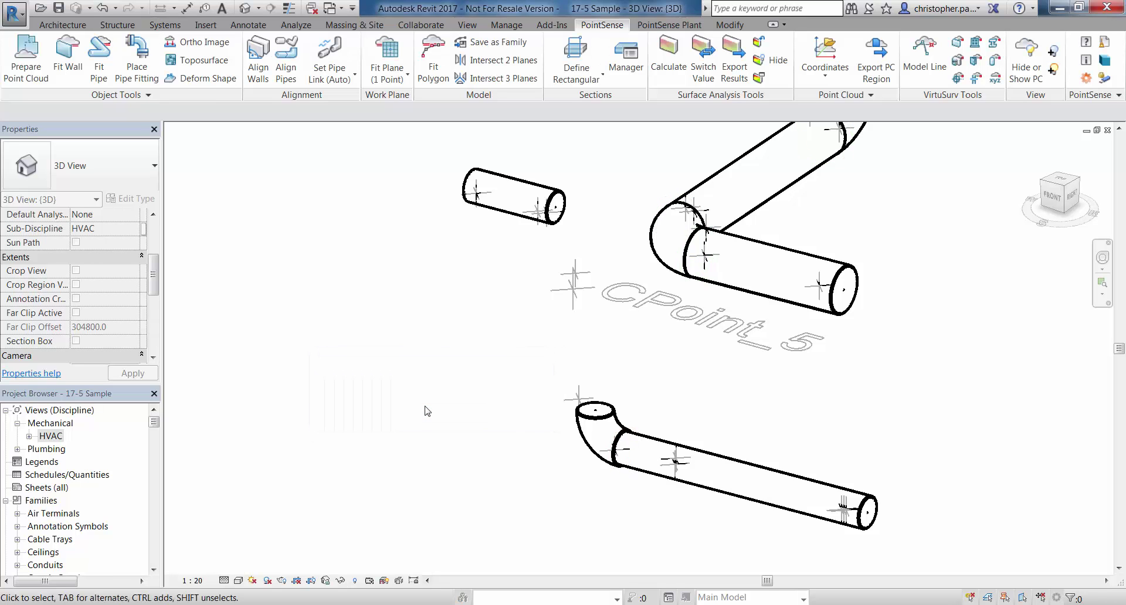
Check which elements Align Pipes selects starting from the lower pipe, and decline the alignment.
{"action": "left_click", "coordinate": [286, 59]}
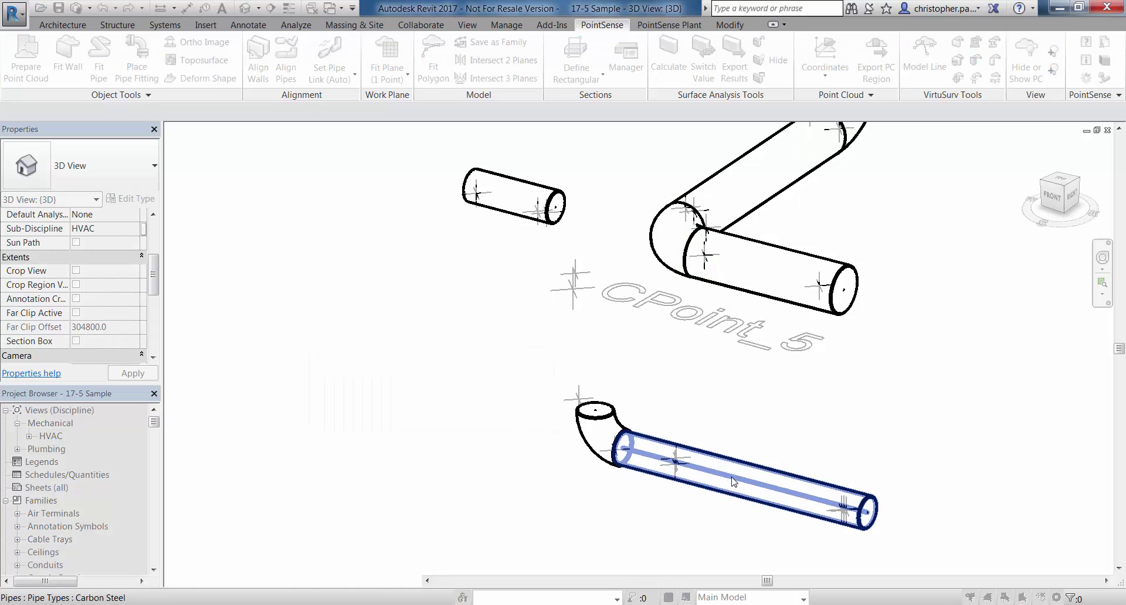
{"action": "left_click", "coordinate": [731, 478]}
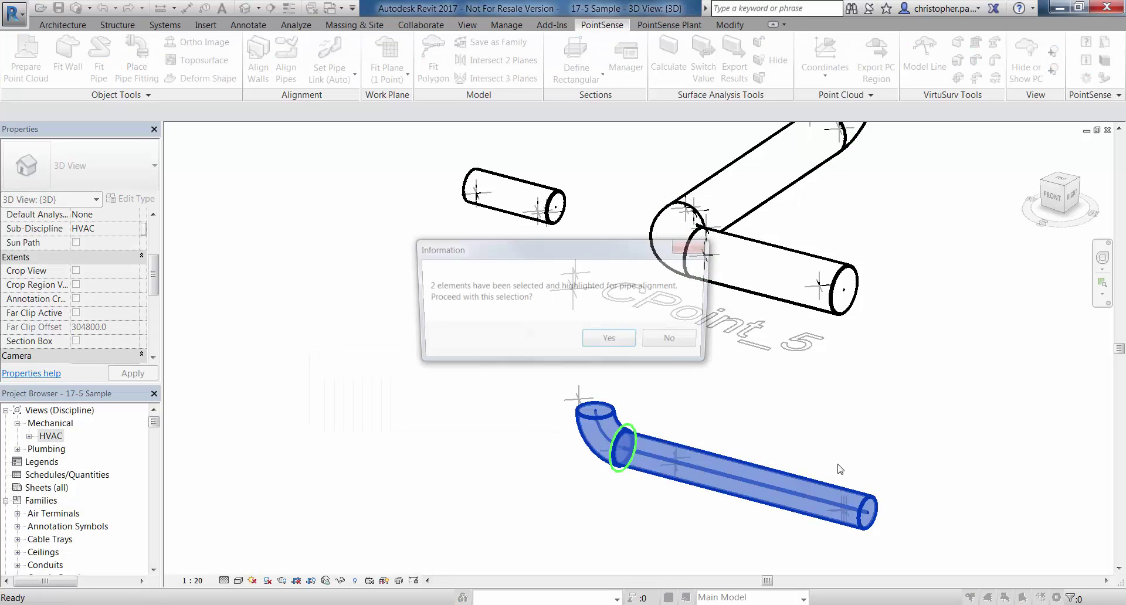
{"action": "left_click", "coordinate": [677, 343]}
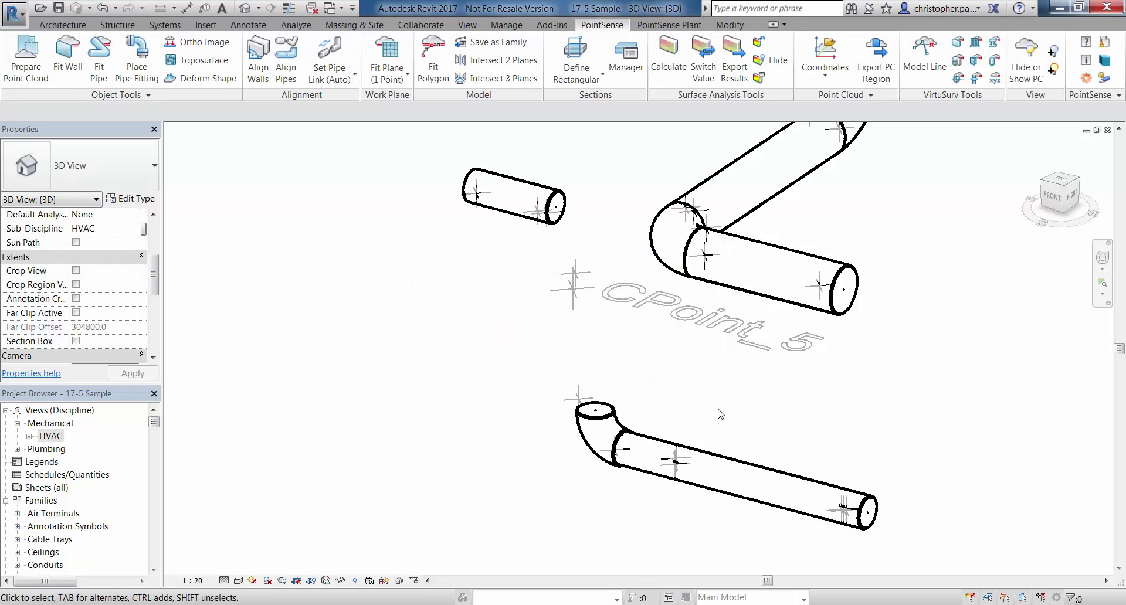
Insert a Standard Tee - Flanged - CS - PN 40 fitting into the middle of the pipe between the two upper elbows.
{"action": "scroll", "coordinate": [716, 414], "scroll_direction": "down", "scroll_amount": 3}
{"action": "middle_click_drag", "start_coordinate": [754, 419], "coordinate": [664, 444]}
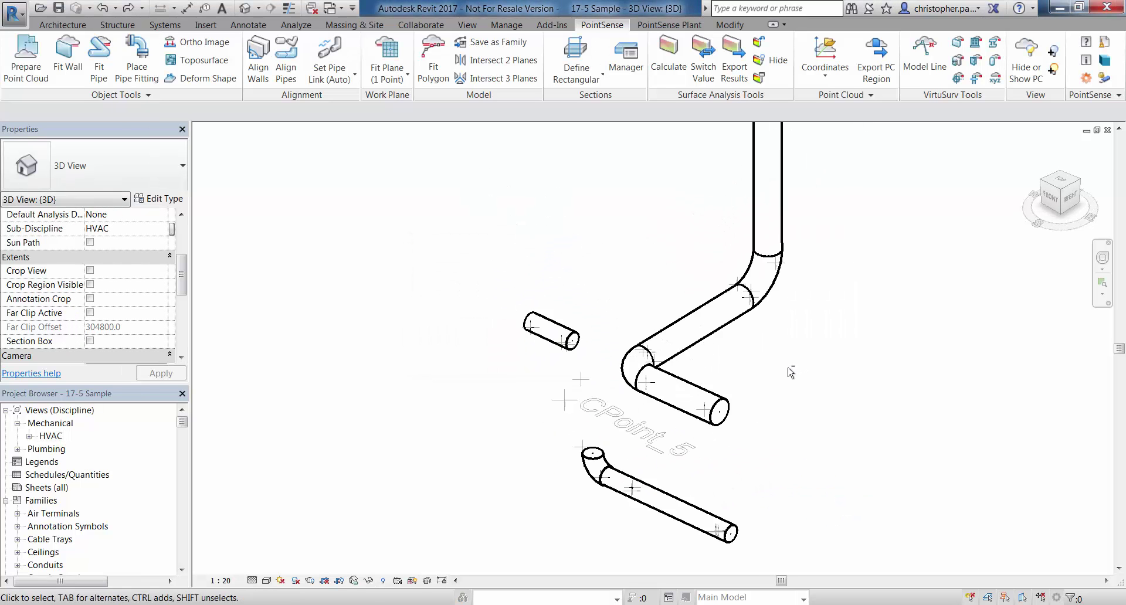
{"action": "middle_click_drag", "start_coordinate": [786, 372], "coordinate": [732, 380], "text": "shift"}
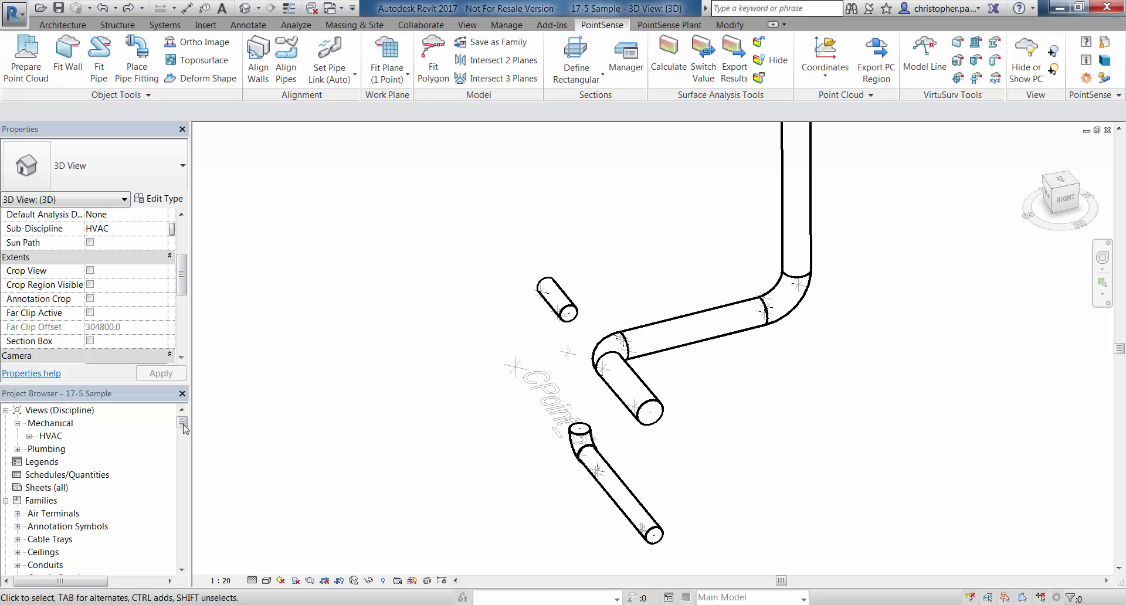
{"action": "left_click_drag", "start_coordinate": [183, 428], "coordinate": [191, 513]}
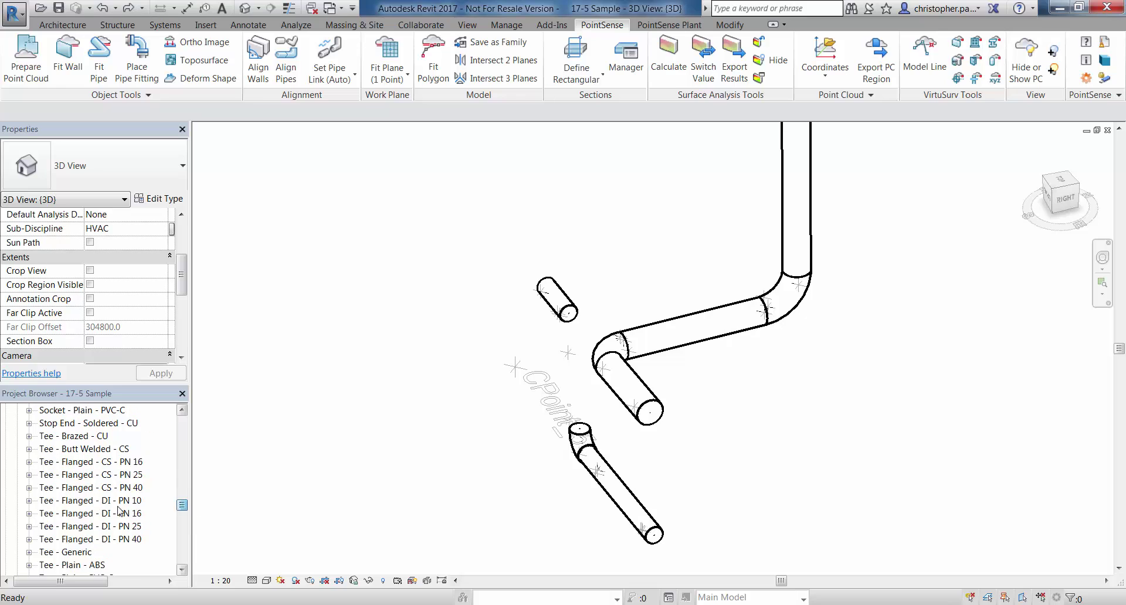
{"action": "left_click", "coordinate": [28, 488]}
{"action": "left_click", "coordinate": [68, 501]}
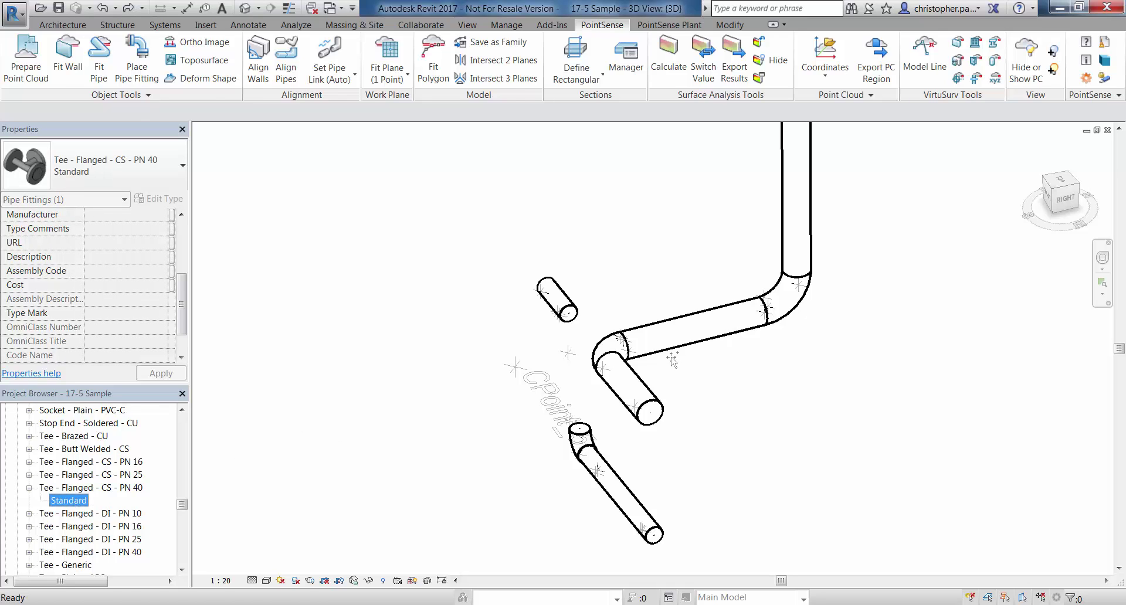
{"action": "left_click_drag", "start_coordinate": [671, 359], "coordinate": [686, 329]}
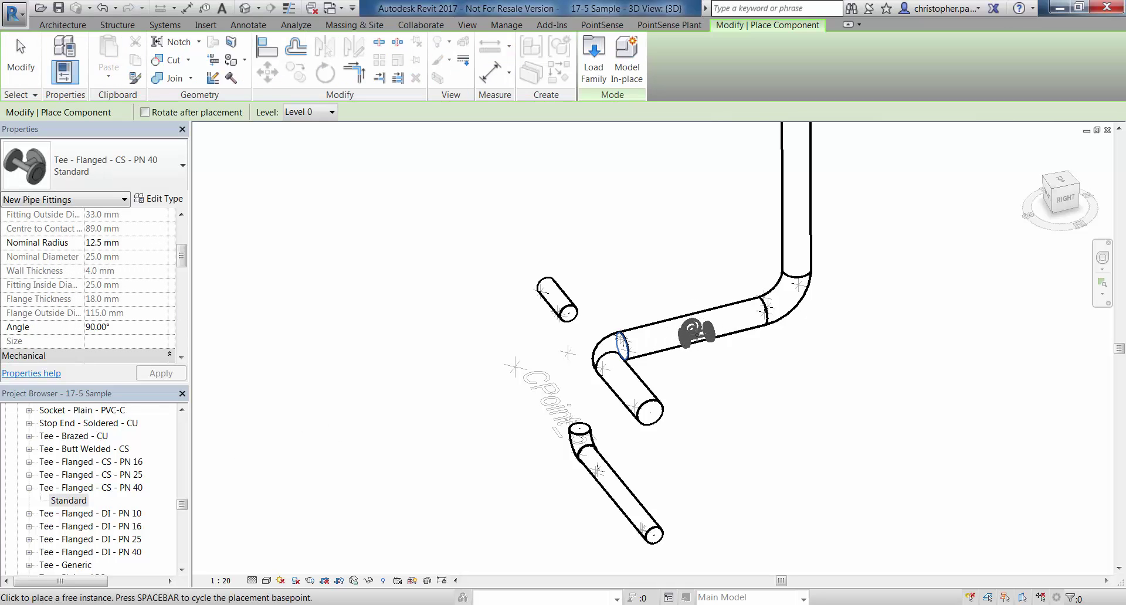
{"action": "left_click", "coordinate": [692, 330]}
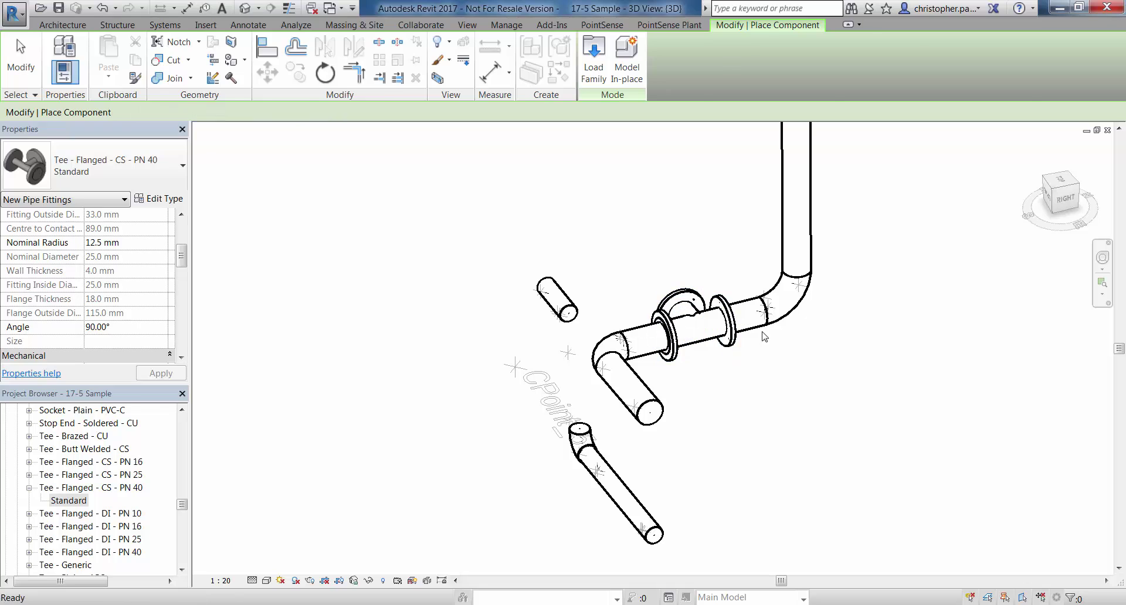
{"action": "key", "text": "Escape"}
{"action": "key", "text": "Escape"}
{"action": "middle_click_drag", "start_coordinate": [789, 370], "coordinate": [721, 312]}
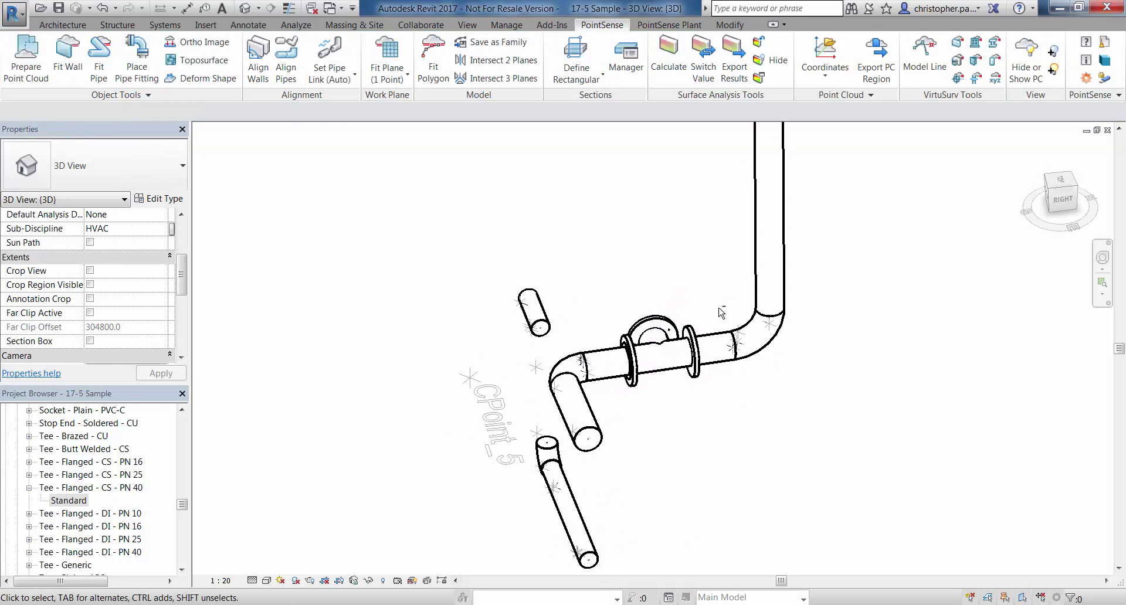
Check which elements Align Pipes selects starting from the tall vertical pipe with the tee in its run, and decline the alignment.
{"action": "left_click", "coordinate": [287, 74]}
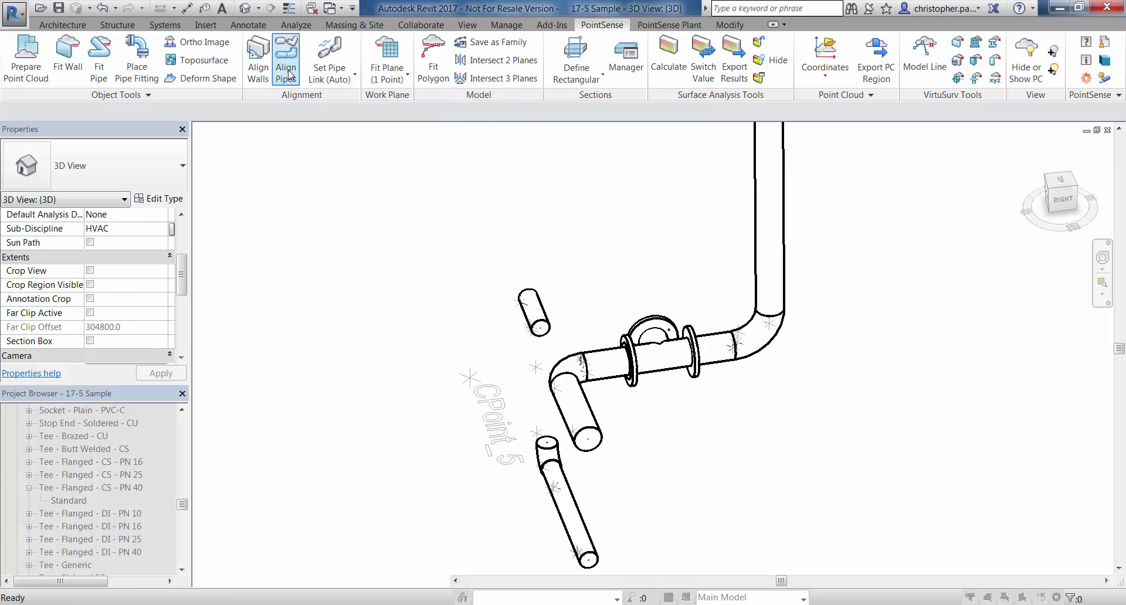
{"action": "left_click", "coordinate": [758, 217]}
{"action": "left_click_drag", "start_coordinate": [604, 241], "coordinate": [514, 138]}
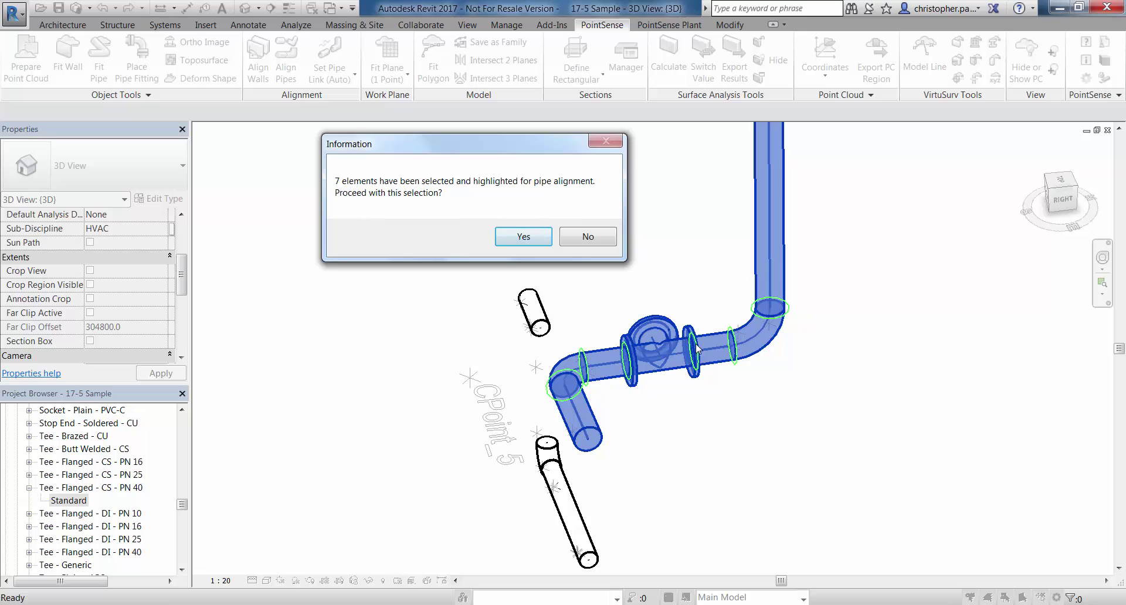
{"action": "left_click", "coordinate": [589, 245]}
{"action": "middle_click_drag", "start_coordinate": [674, 352], "coordinate": [771, 437], "text": "shift"}
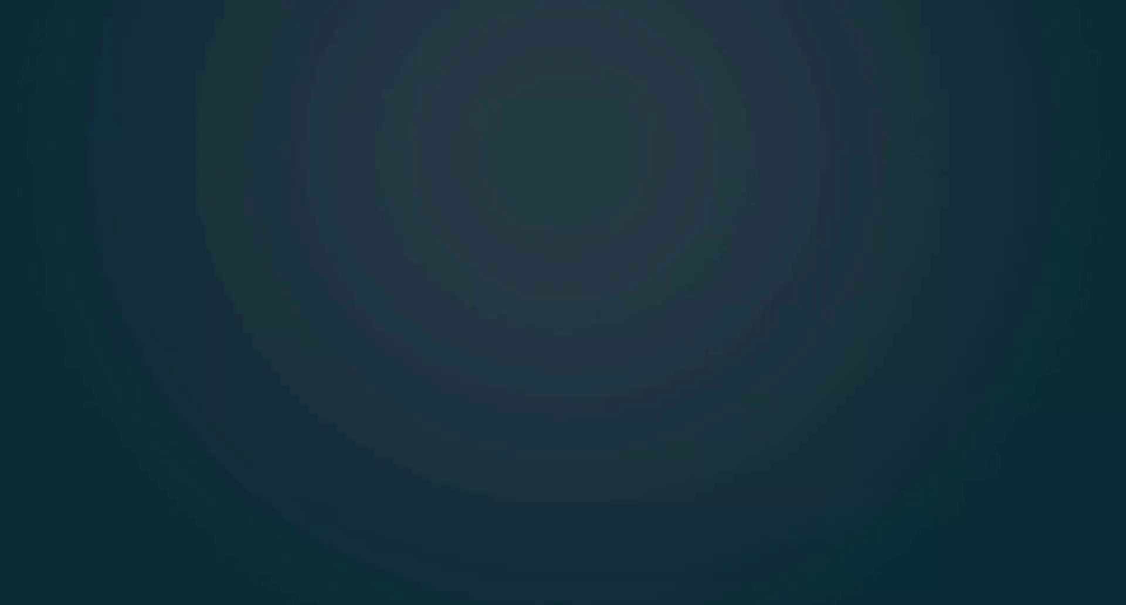